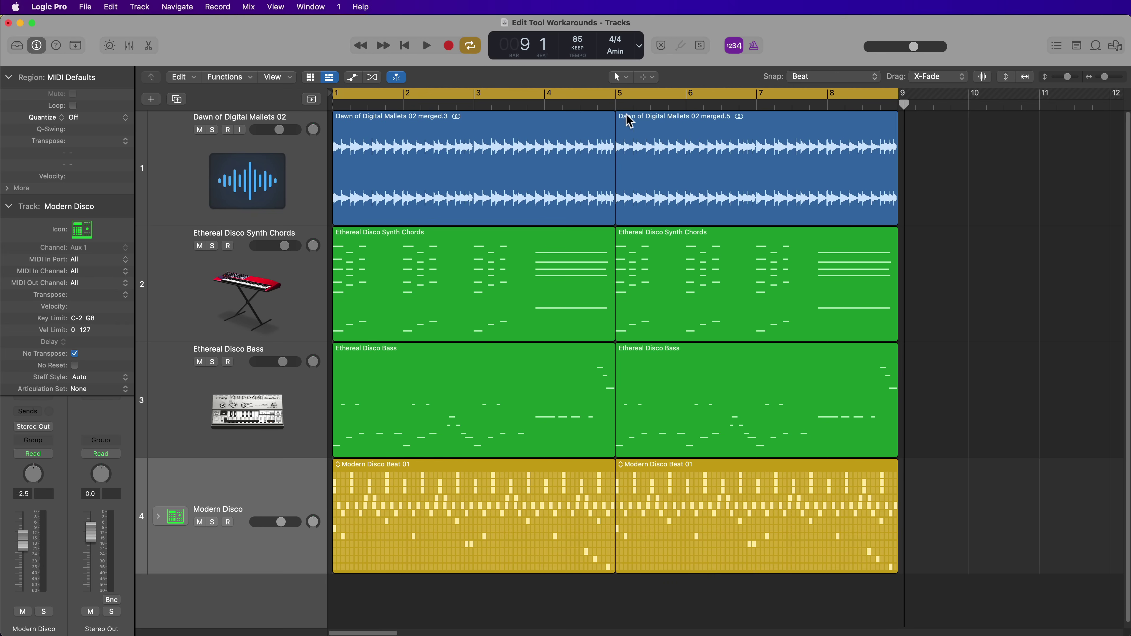
Switch the secondary tool to Eraser and to Glue, and set it back to the Marquee Tool
{"action": "left_click", "coordinate": [651, 78]}
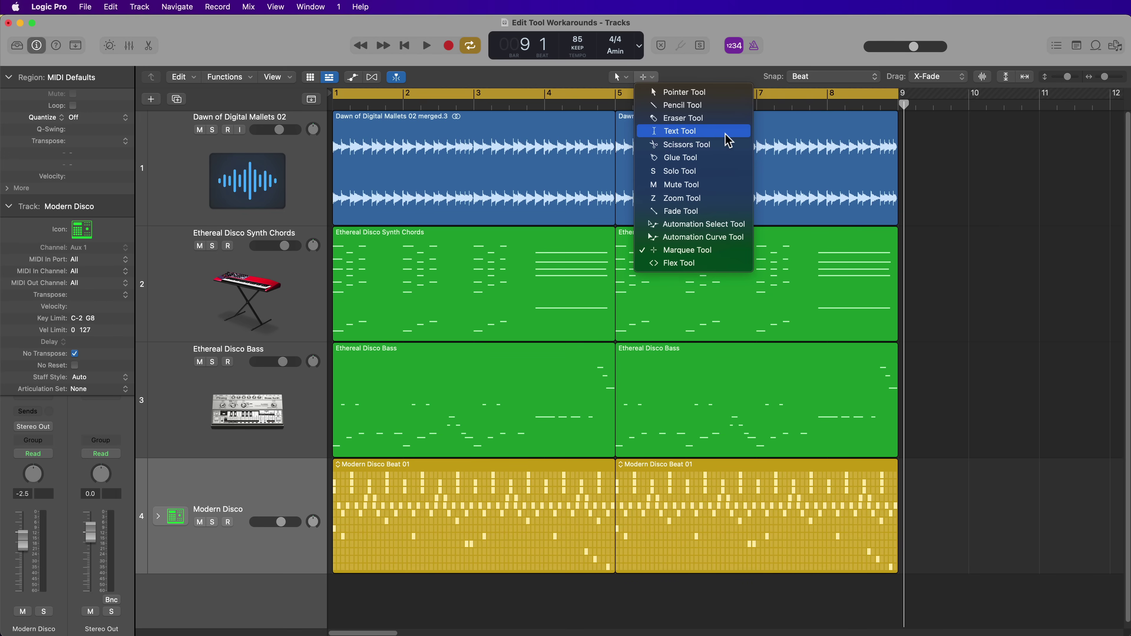
{"action": "left_click", "coordinate": [1024, 194]}
{"action": "left_click", "coordinate": [647, 77]}
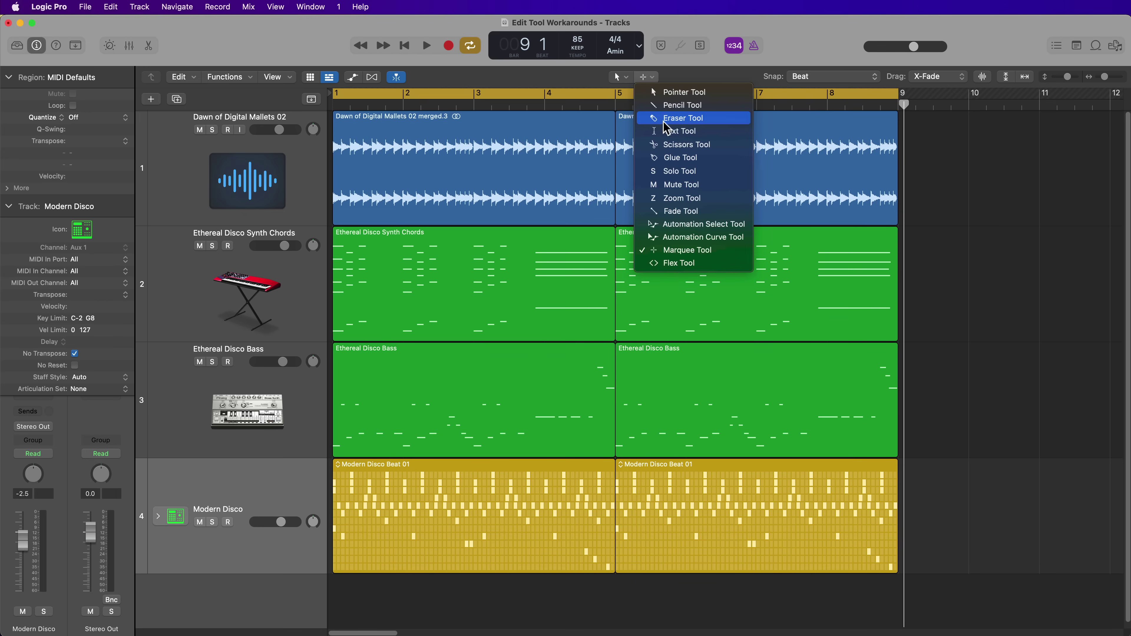
{"action": "left_click", "coordinate": [664, 121]}
{"action": "left_click", "coordinate": [646, 78]}
{"action": "left_click", "coordinate": [666, 158]}
{"action": "left_click", "coordinate": [646, 77]}
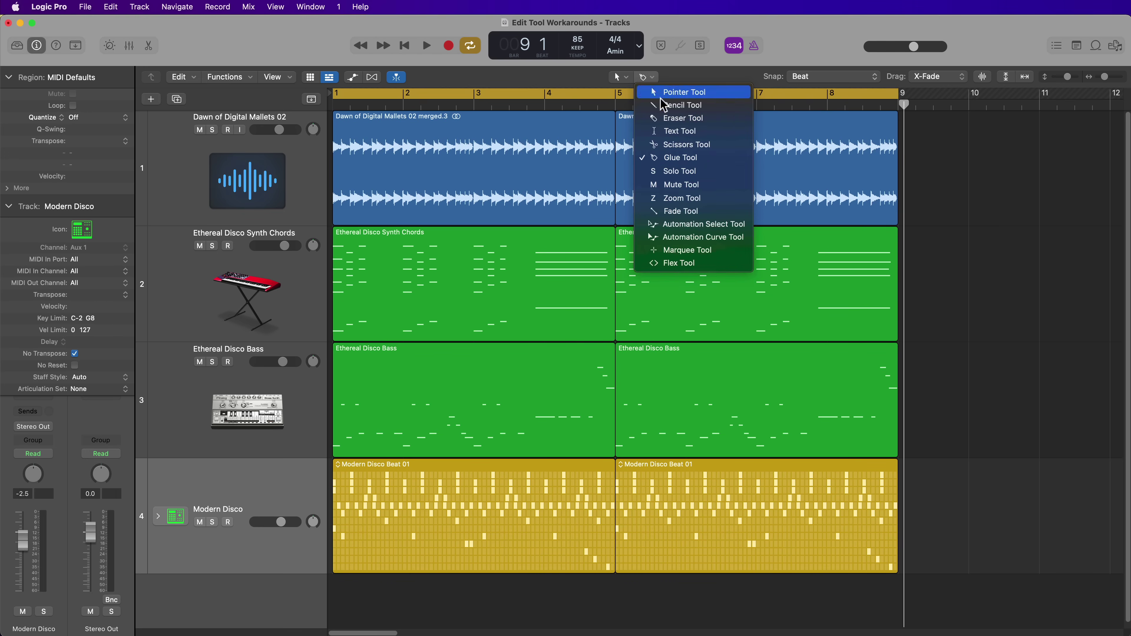
{"action": "left_click", "coordinate": [692, 250]}
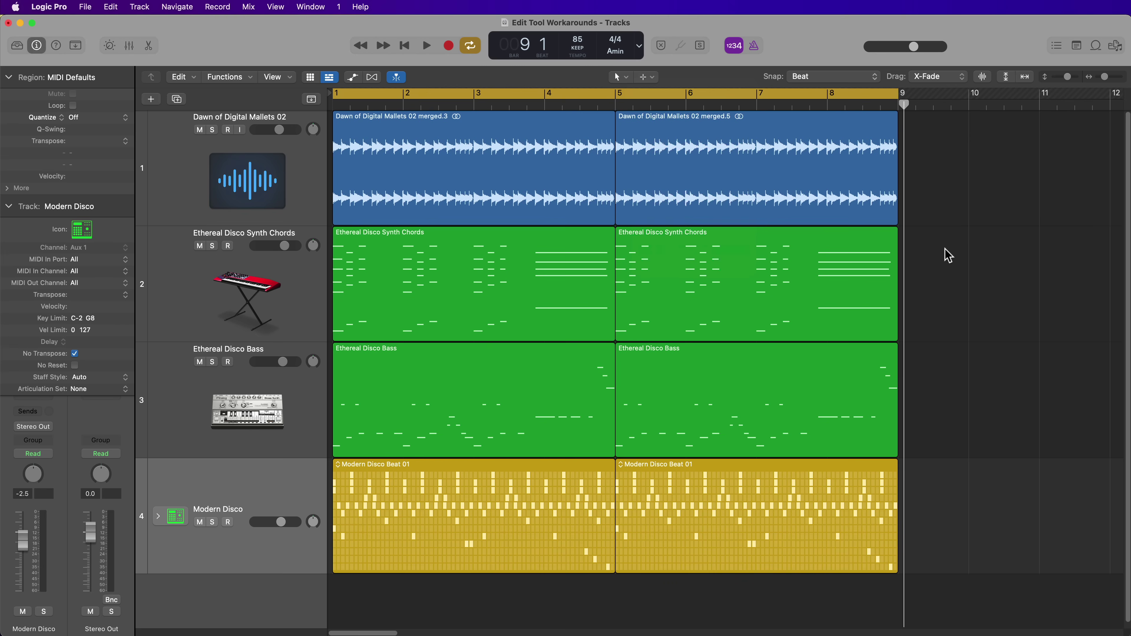
{"action": "key", "text": "t"}
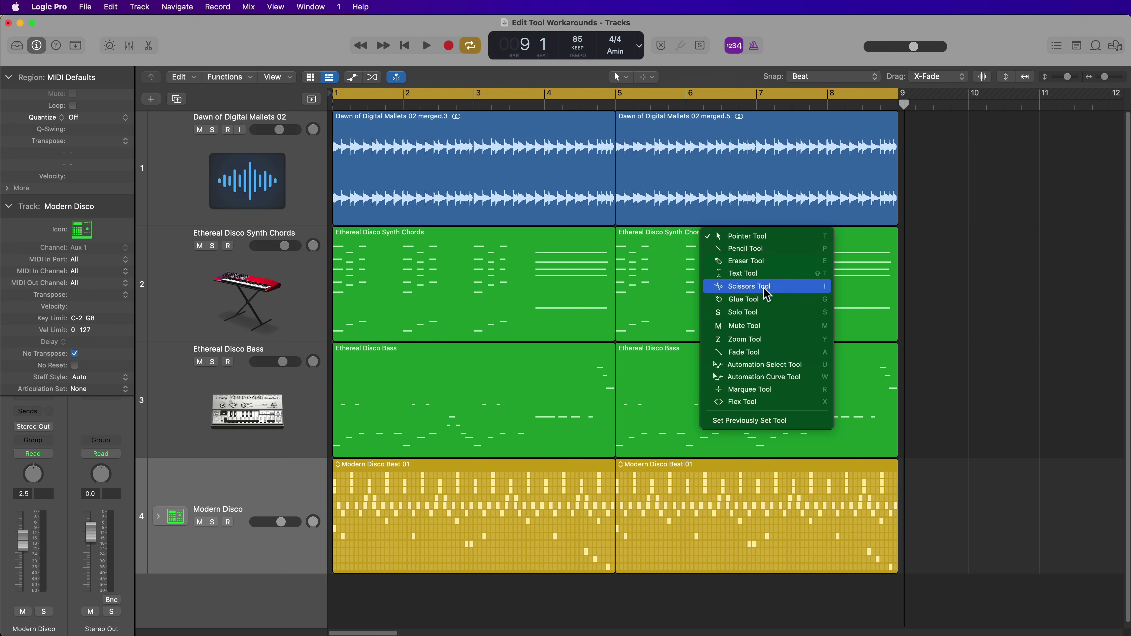
{"action": "left_click", "coordinate": [926, 274]}
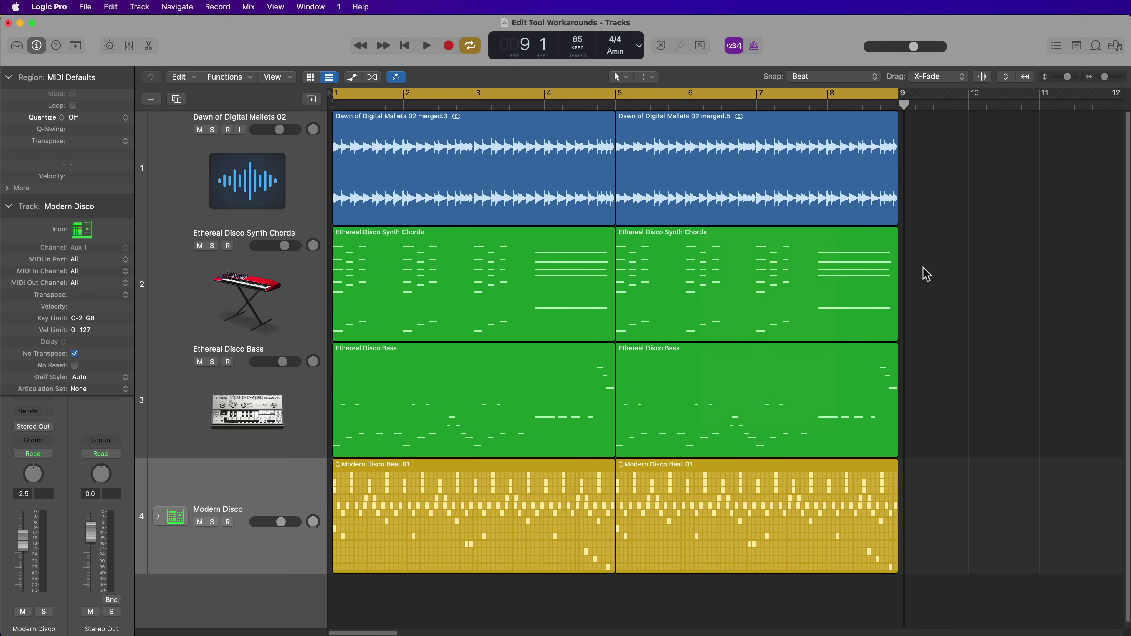
{"action": "left_click", "coordinate": [647, 76]}
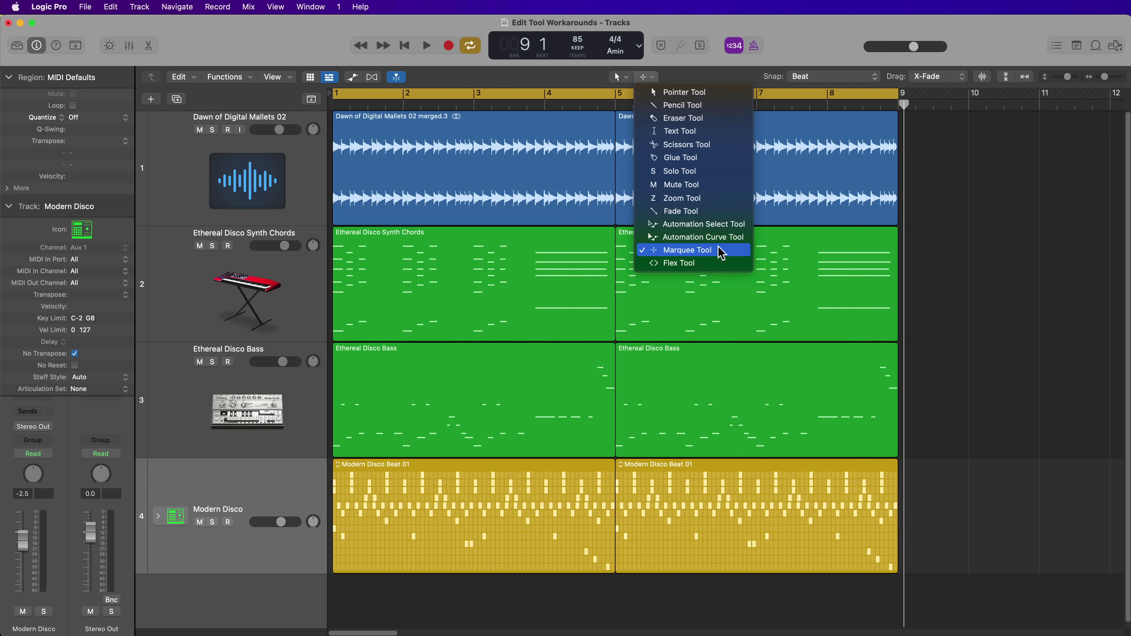
{"action": "left_click", "coordinate": [703, 93]}
Copy the second Dawn of Digital Mallets 02 region to bar 10 on its track, and delete the copy
{"action": "left_click", "coordinate": [712, 148]}
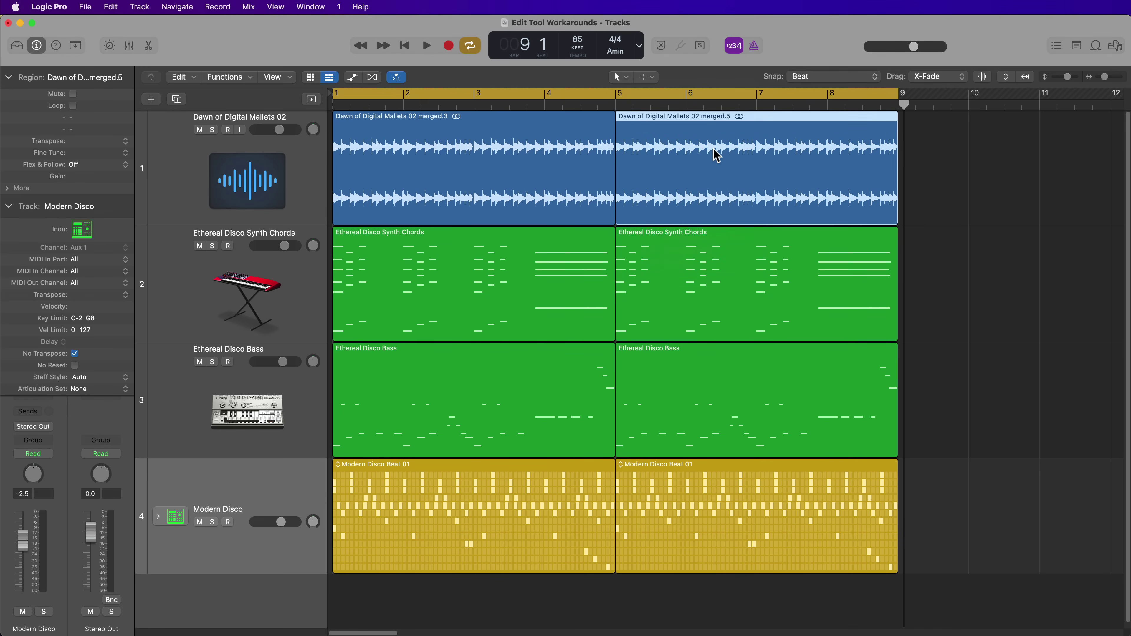
{"action": "left_click_drag", "start_coordinate": [717, 155], "coordinate": [709, 182]}
{"action": "mouse_move", "coordinate": [892, 208]}
{"action": "left_mouse_down"}
{"action": "mouse_move", "coordinate": [751, 215]}
{"action": "mouse_move", "coordinate": [888, 208]}
{"action": "left_mouse_up"}
{"action": "key", "text": "super+Left"}
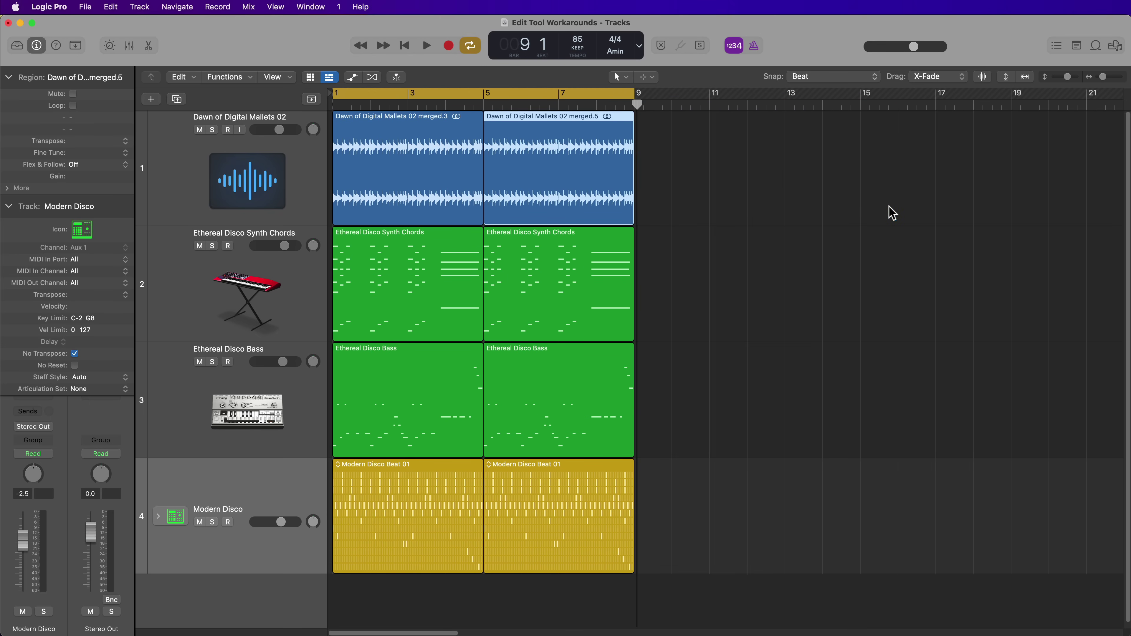
{"action": "key", "text": "Return"}
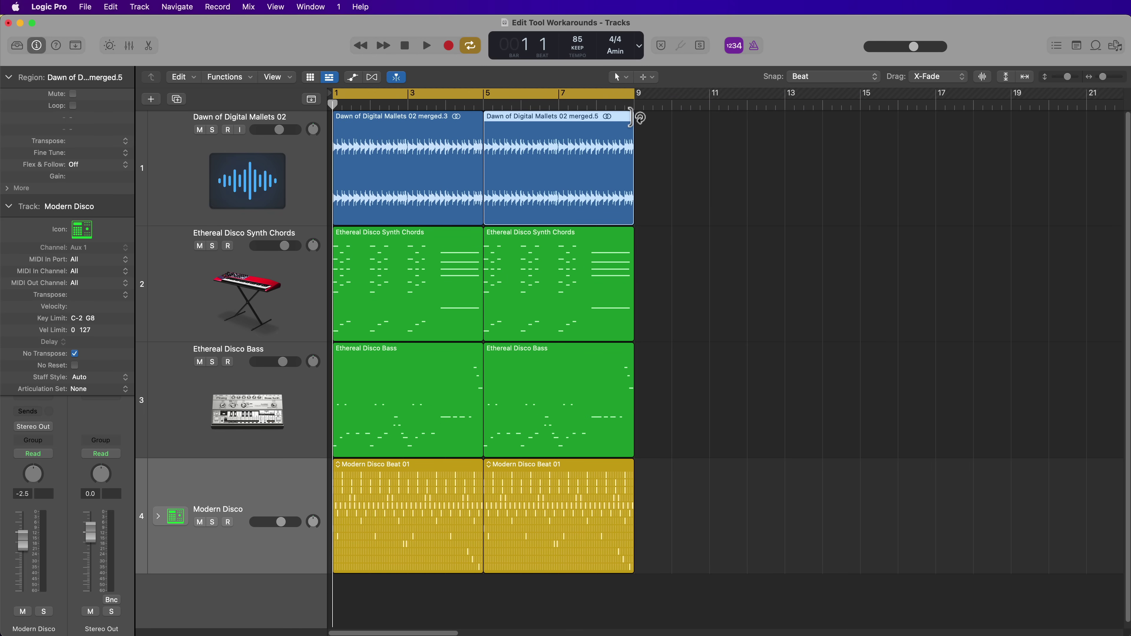
{"action": "left_click_drag", "start_coordinate": [631, 117], "coordinate": [762, 177]}
{"action": "left_click", "coordinate": [664, 169]}
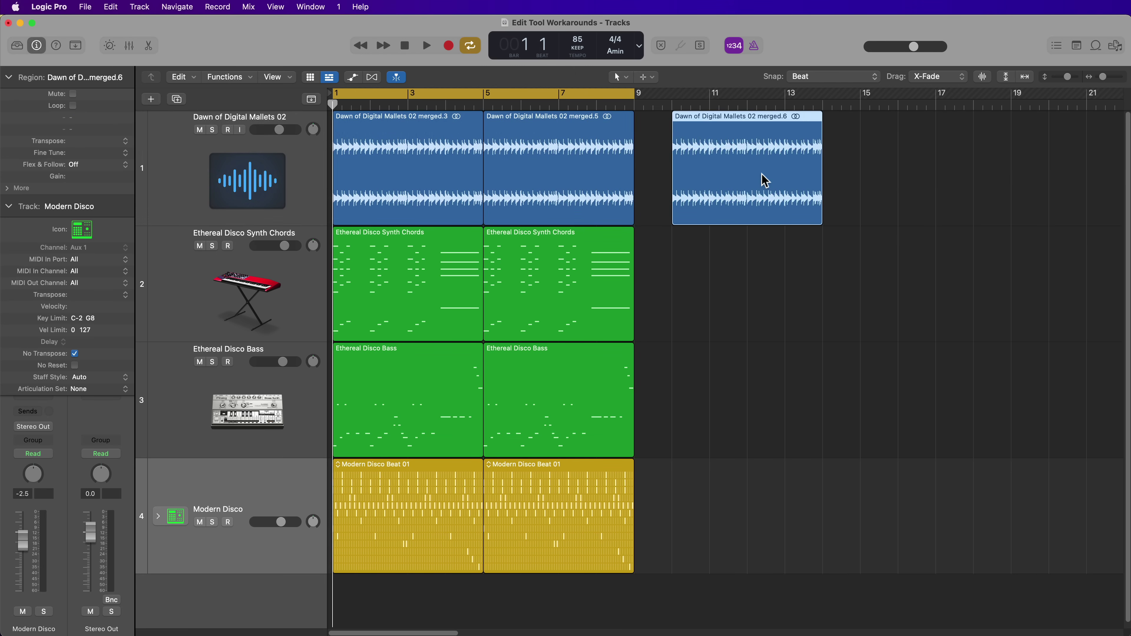
{"action": "key", "text": "Delete"}
{"action": "key", "text": "z"}
Assign the Pencil Tool as the secondary tool and turn off Cycle mode
{"action": "left_click", "coordinate": [646, 76]}
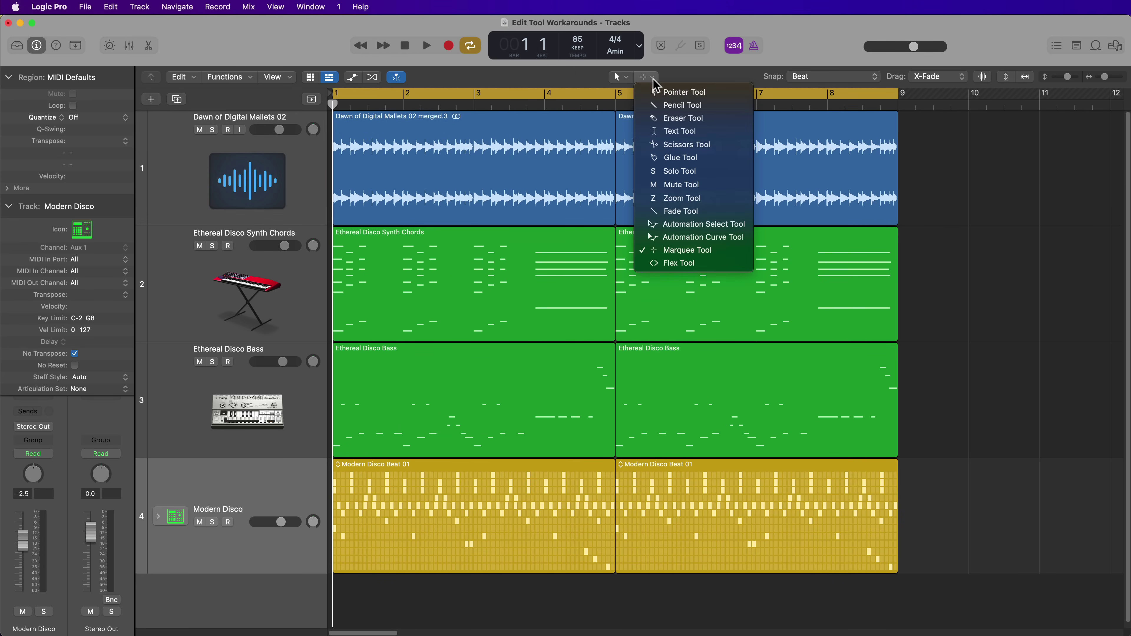
{"action": "left_click", "coordinate": [689, 107]}
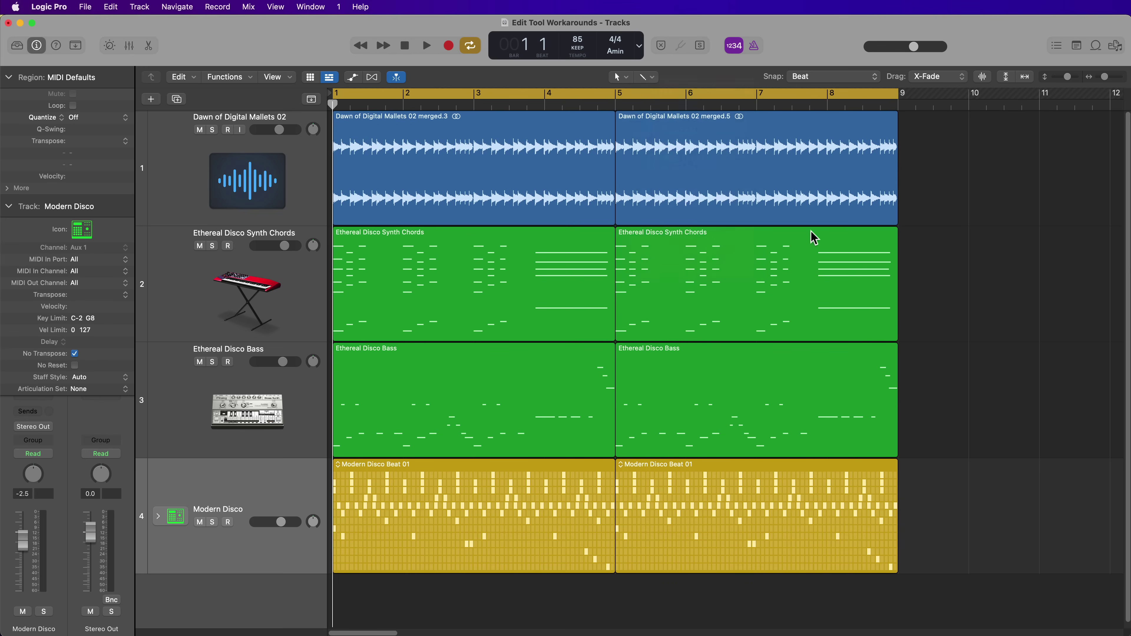
{"action": "key", "text": "c"}
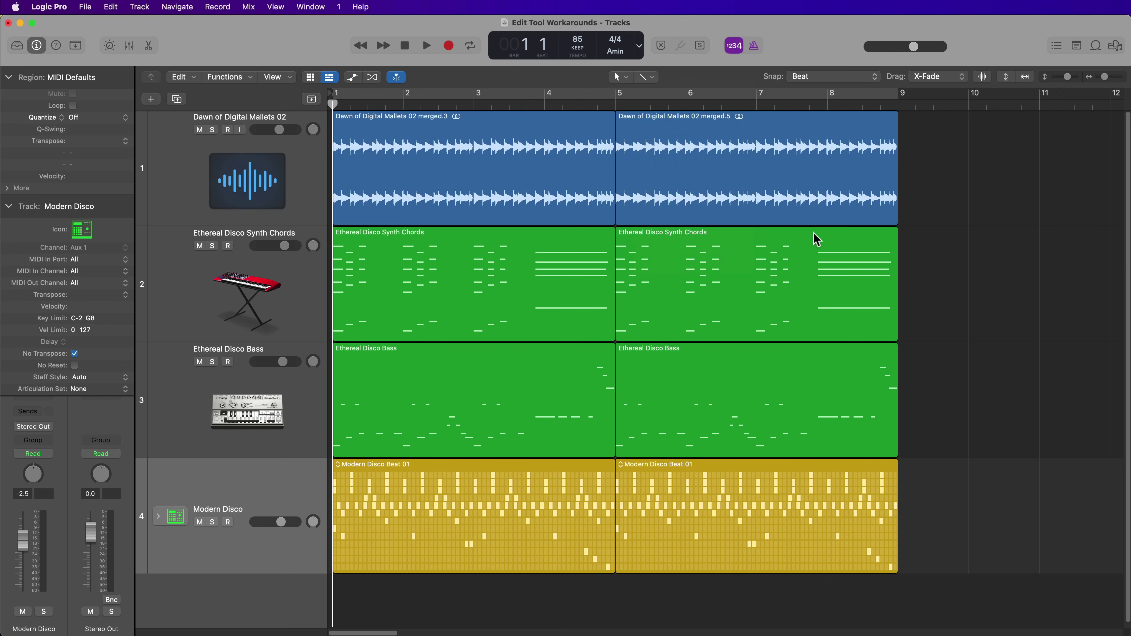
{"action": "key", "text": "z"}
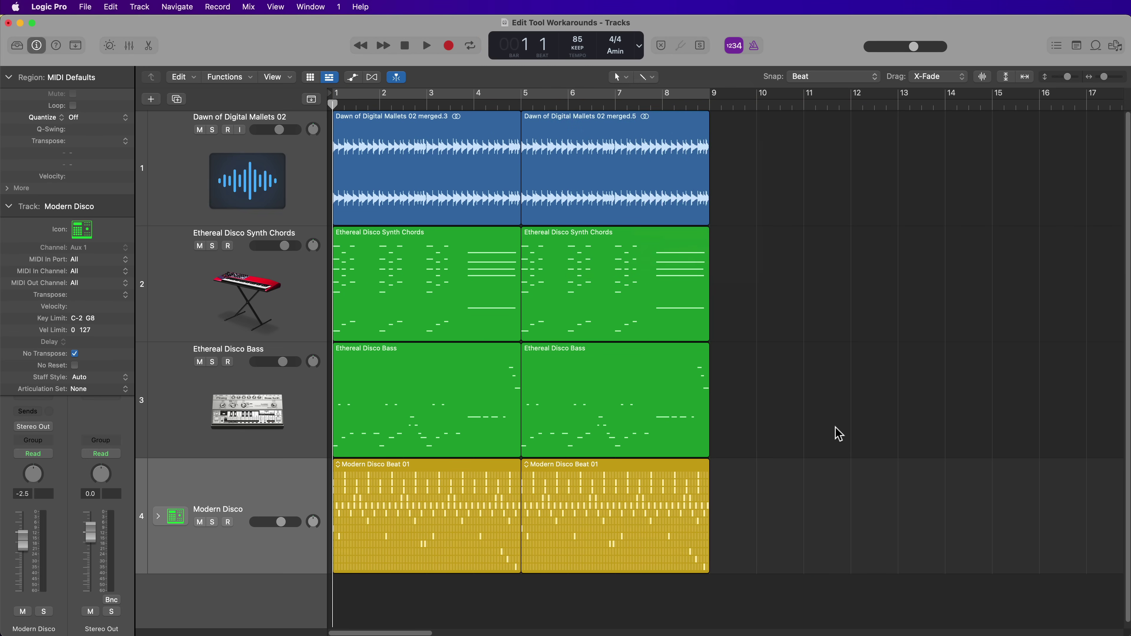
Create empty one-bar regions at bar 10 on the bass, synth chords and Modern Disco tracks with the Pencil Tool, and delete them
{"action": "left_click", "coordinate": [777, 414]}
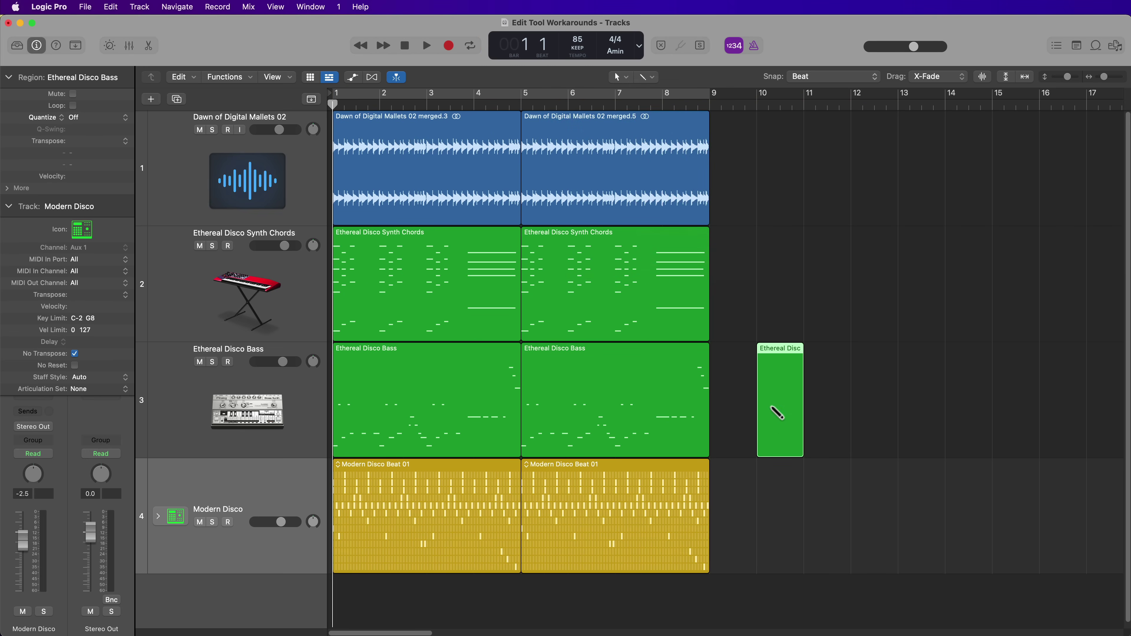
{"action": "left_click", "coordinate": [780, 318]}
{"action": "left_click", "coordinate": [787, 491]}
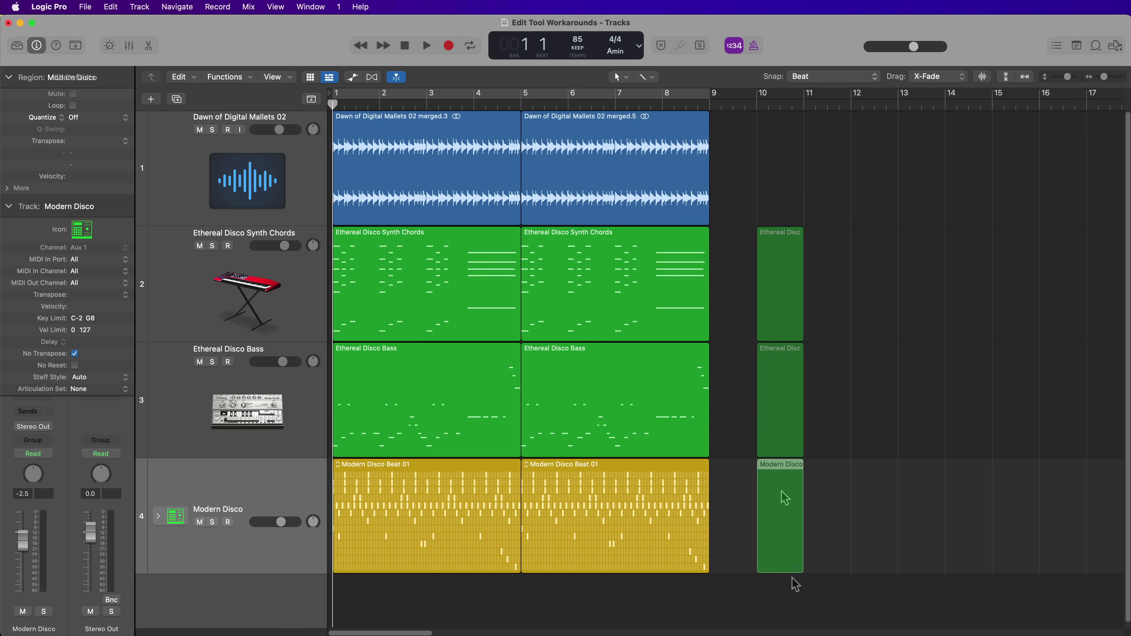
{"action": "key", "text": "Delete"}
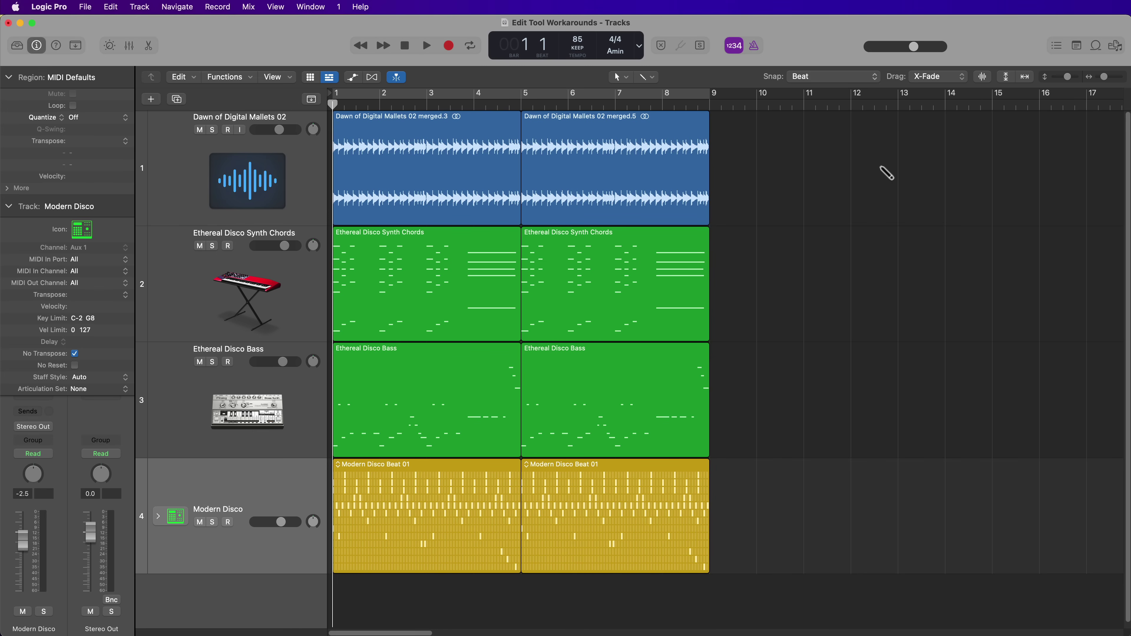
Bring up the audio file browser from empty space around bar 10 on the Dawn of Digital Mallets 02 track with the Pencil Tool, and cancel it
{"action": "left_click", "coordinate": [779, 166]}
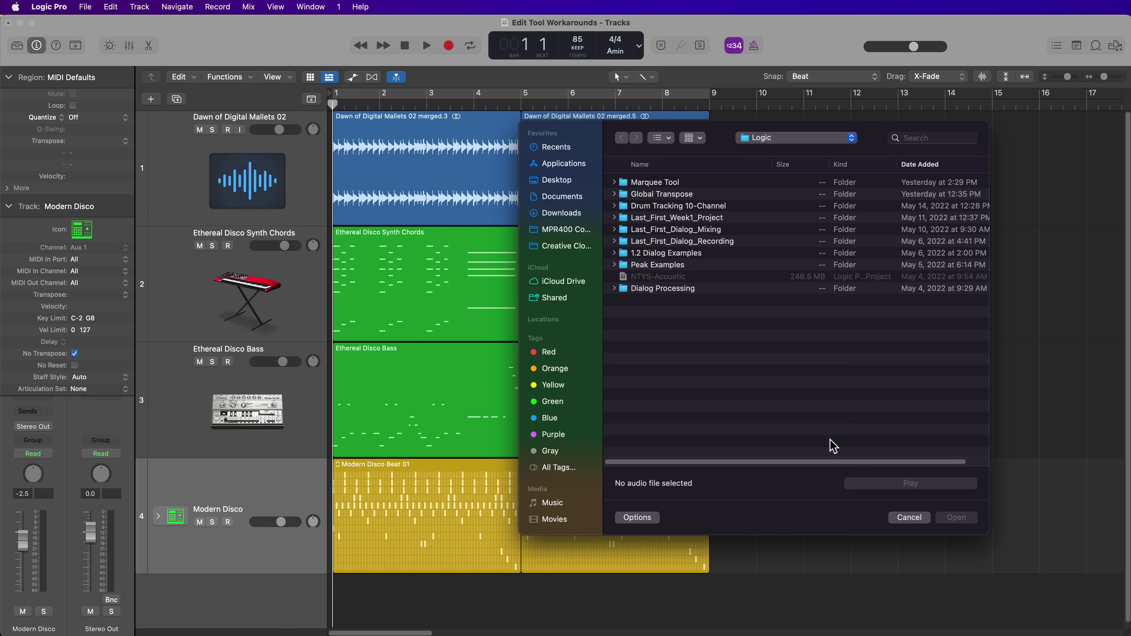
{"action": "left_click", "coordinate": [893, 519]}
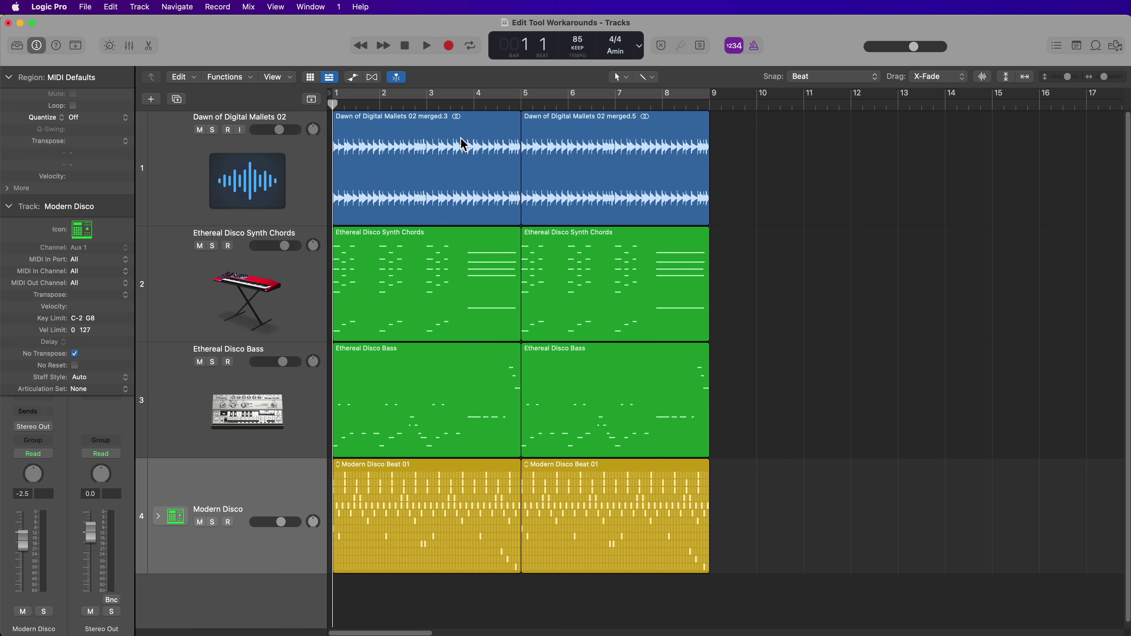
{"action": "left_click", "coordinate": [229, 180]}
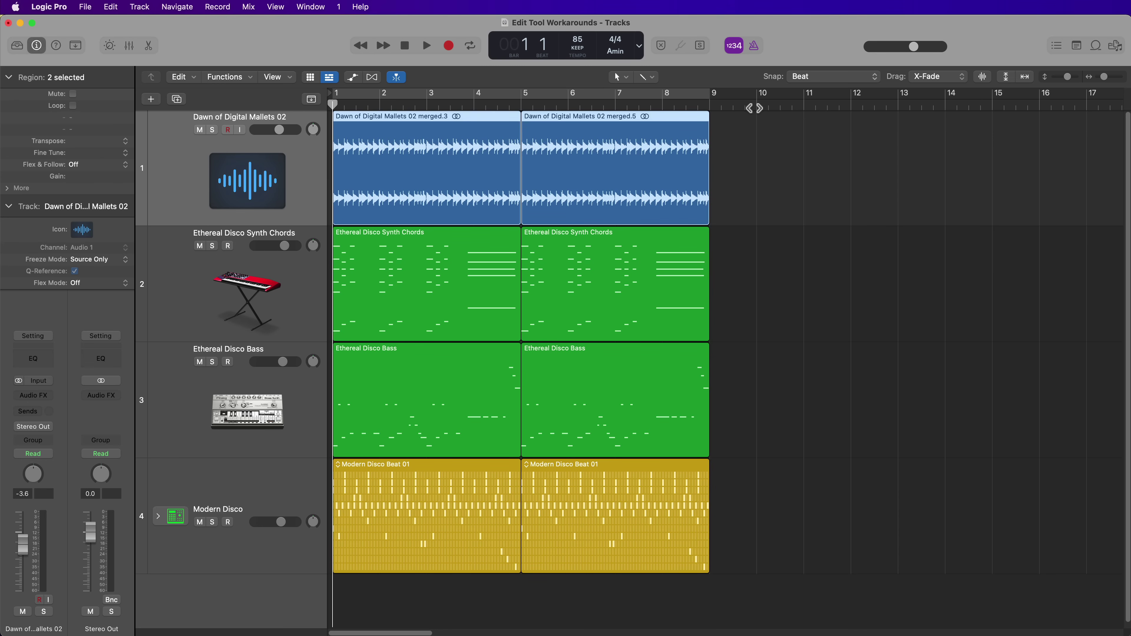
{"action": "left_click_drag", "start_coordinate": [754, 109], "coordinate": [756, 165]}
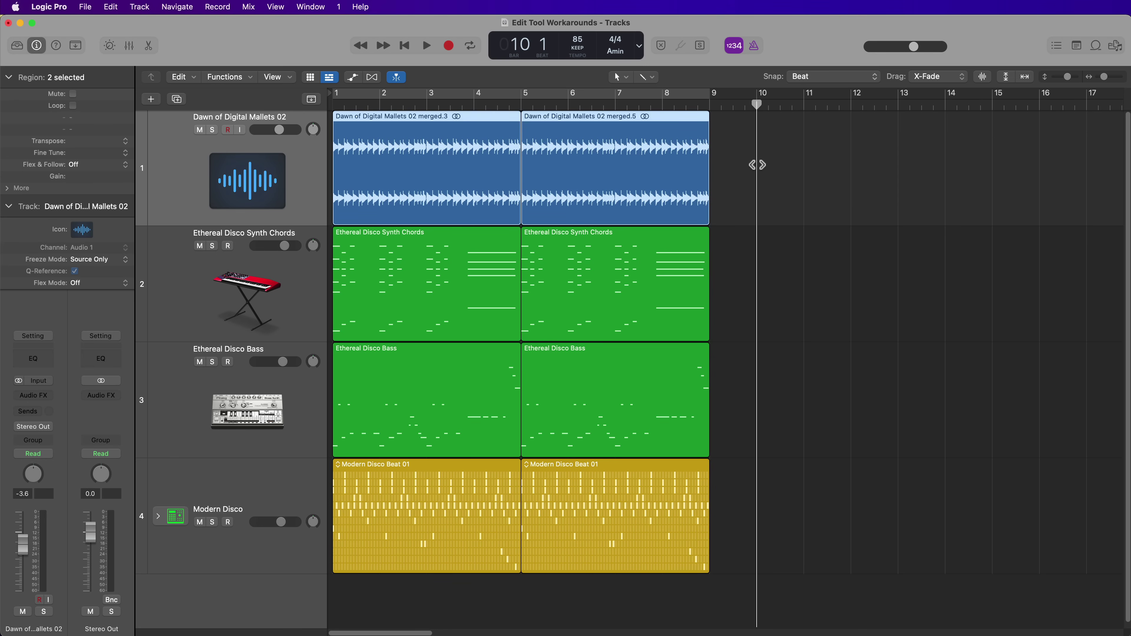
{"action": "left_click", "coordinate": [840, 150]}
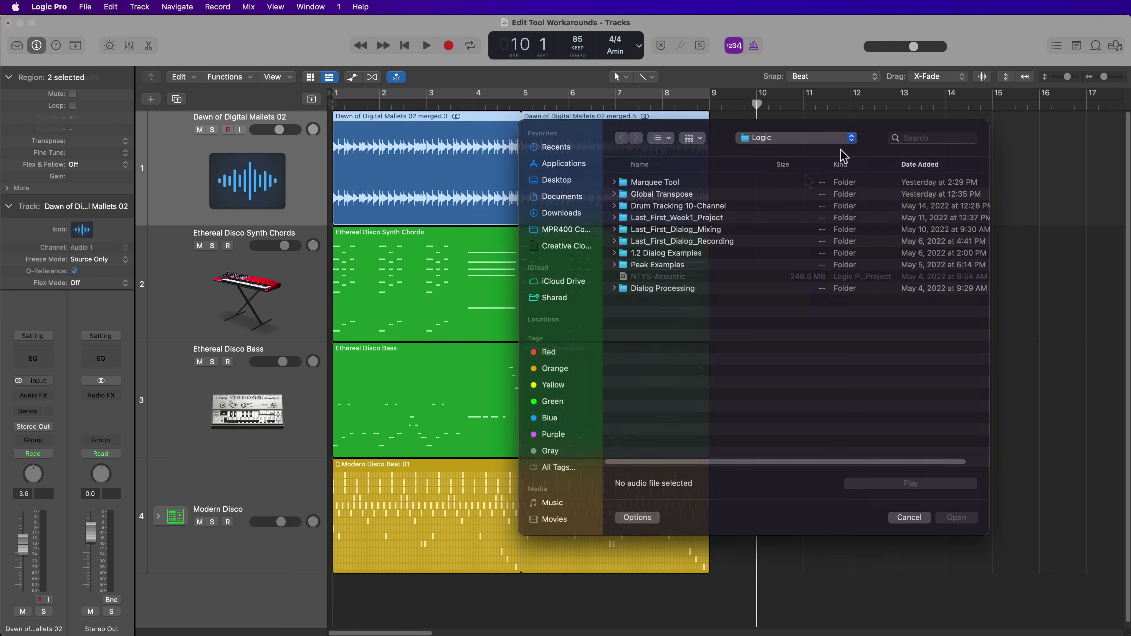
{"action": "key", "text": "Escape"}
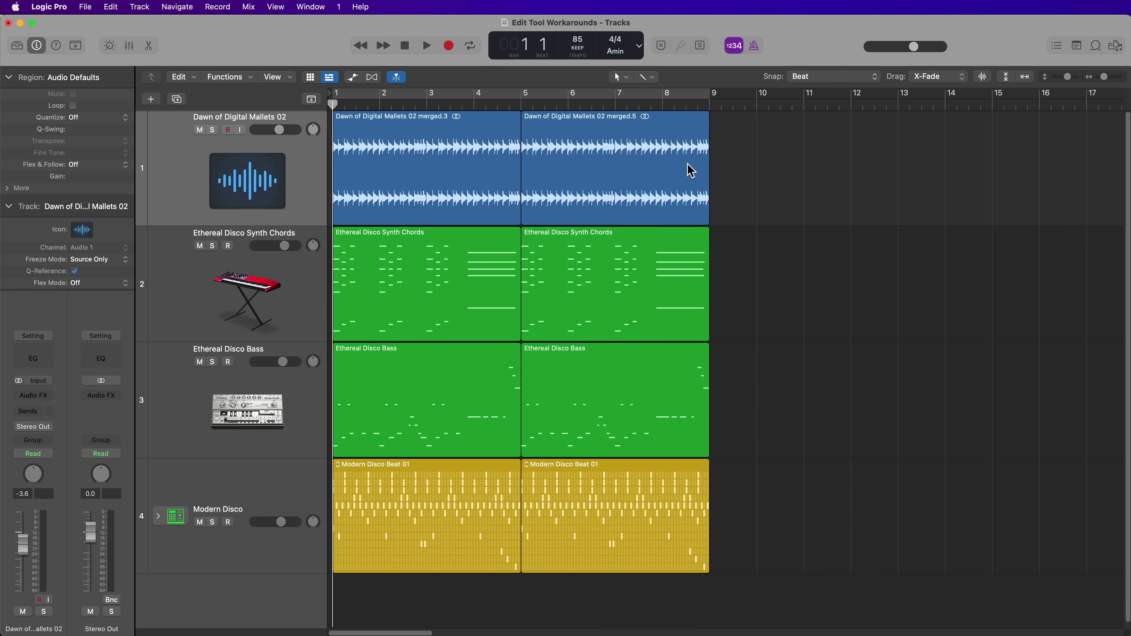
Show track automation in the Tracks area
{"action": "key", "text": "super+Right"}
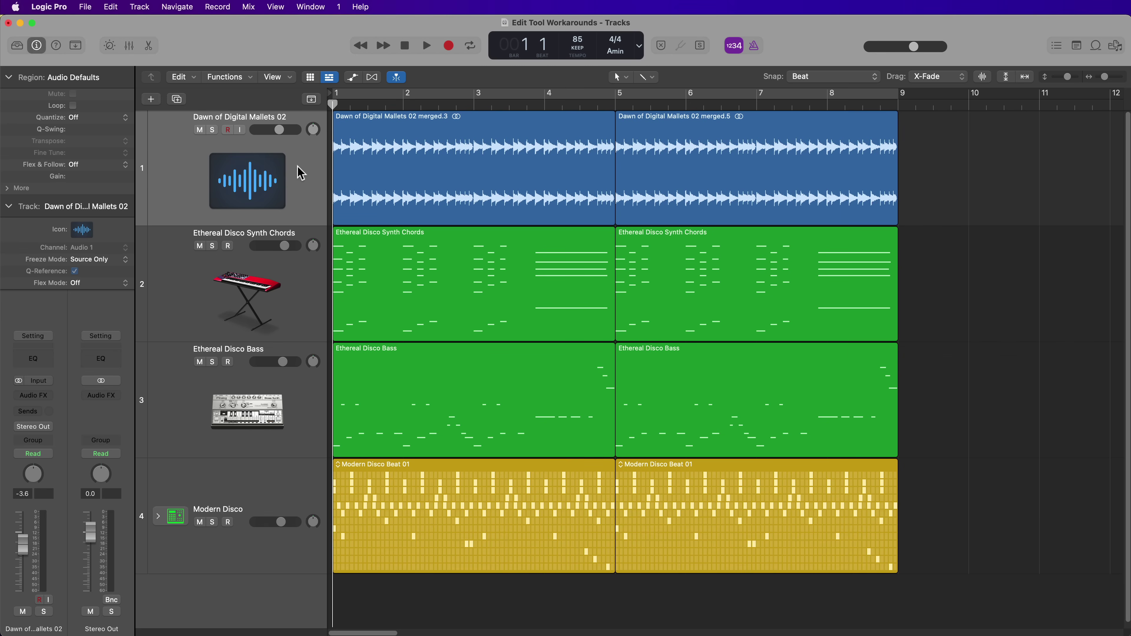
{"action": "key", "text": "a"}
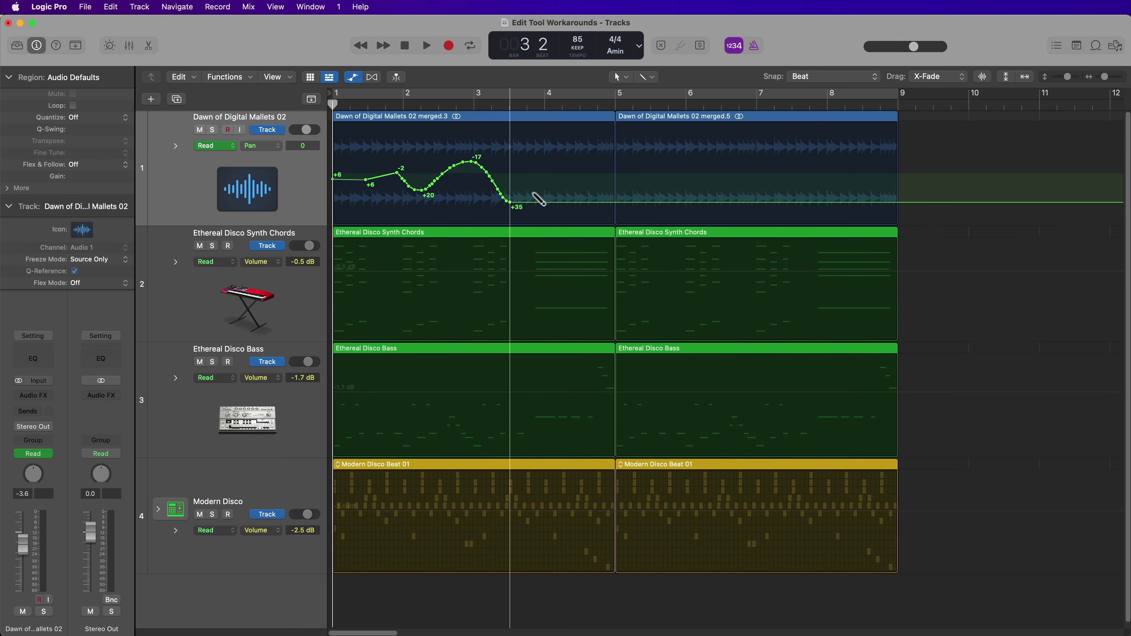
Draw a wavy freehand pan automation curve across both Dawn of Digital Mallets 02 regions, and delete it
{"action": "mouse_move", "coordinate": [539, 199]}
{"action": "left_mouse_down"}
{"action": "mouse_move", "coordinate": [604, 205]}
{"action": "mouse_move", "coordinate": [802, 182]}
{"action": "mouse_move", "coordinate": [881, 191]}
{"action": "left_mouse_up"}
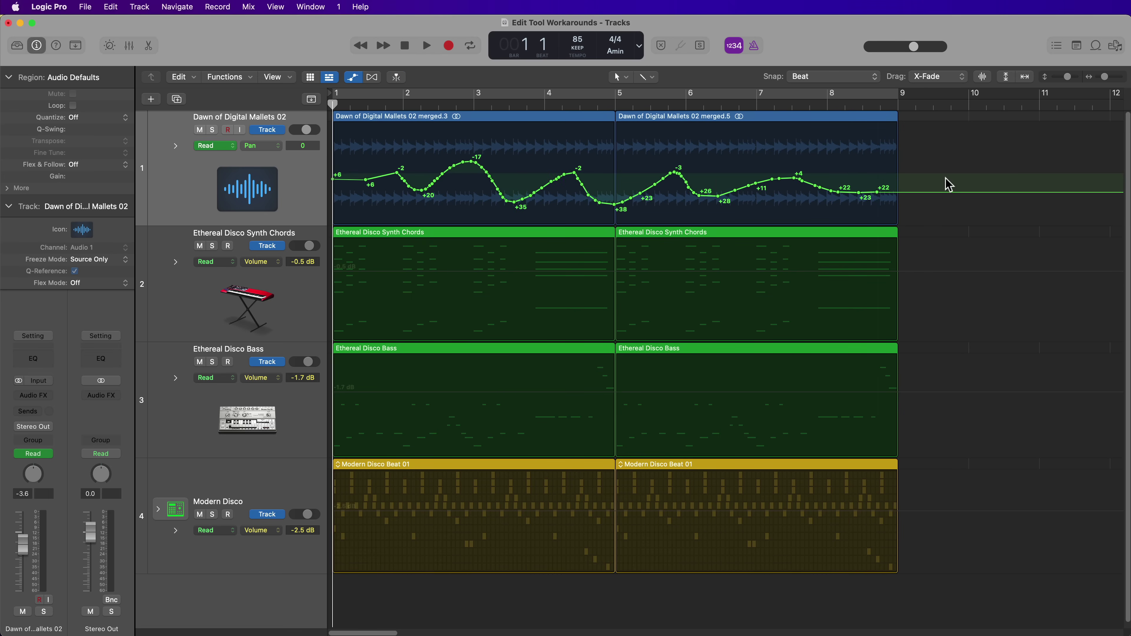
{"action": "left_click_drag", "start_coordinate": [948, 184], "coordinate": [292, 181]}
{"action": "key", "text": "Delete"}
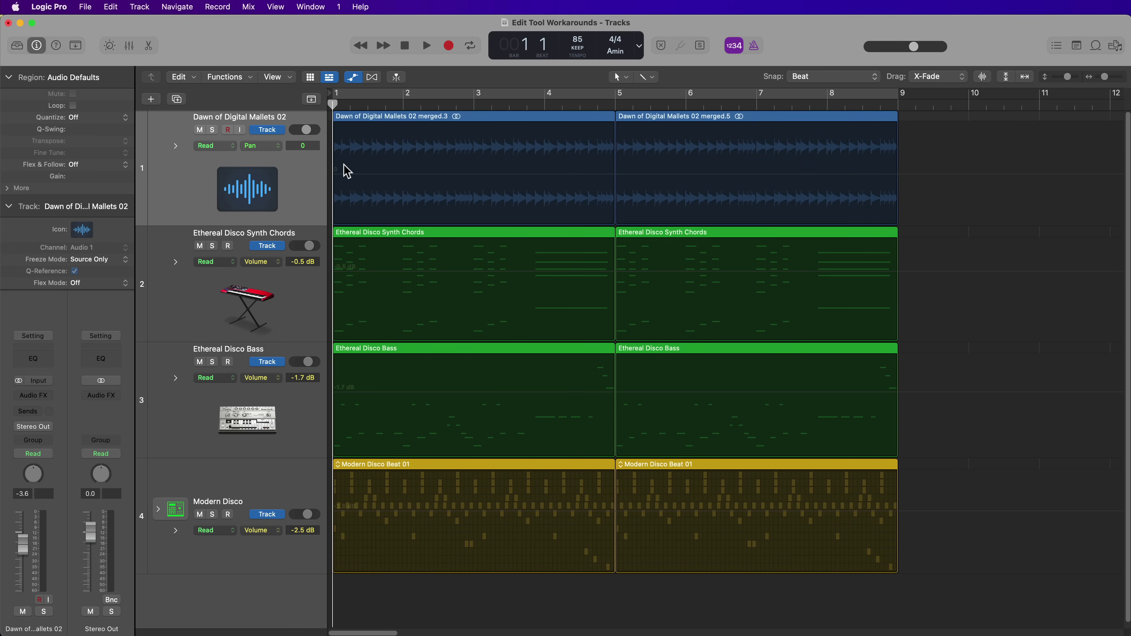
Build pan automation on track 1 ramping from 0 near bar 2 to -58 past bar 3, holding briefly and ramping to +31 before bar 5, and hide automation
{"action": "left_click", "coordinate": [427, 174]}
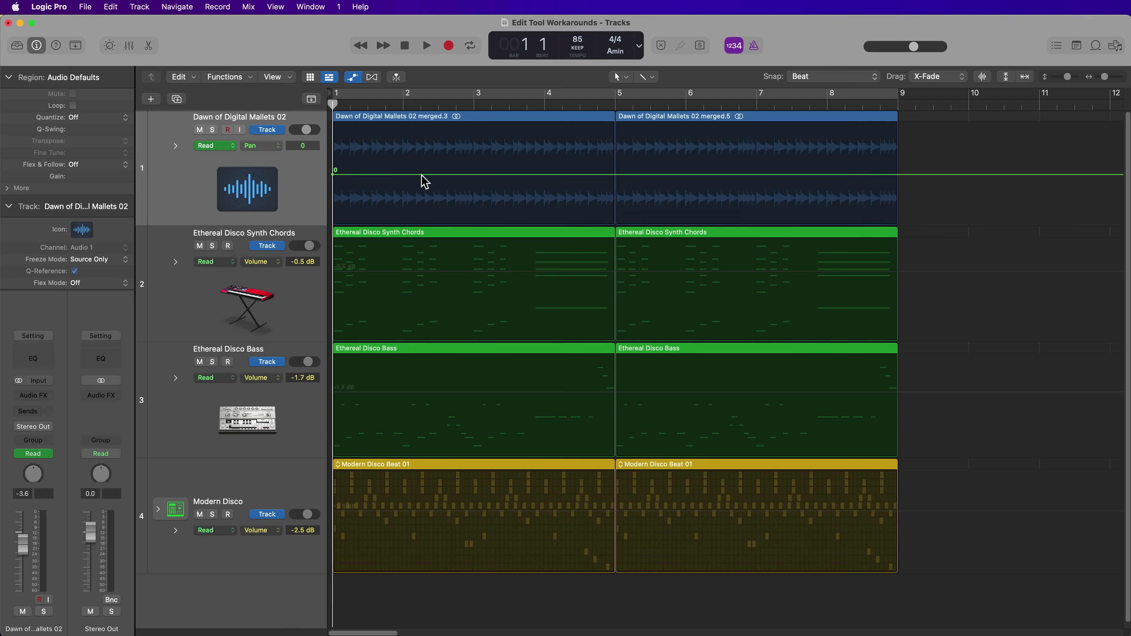
{"action": "left_click", "coordinate": [493, 174]}
{"action": "left_click_drag", "start_coordinate": [520, 174], "coordinate": [523, 132]}
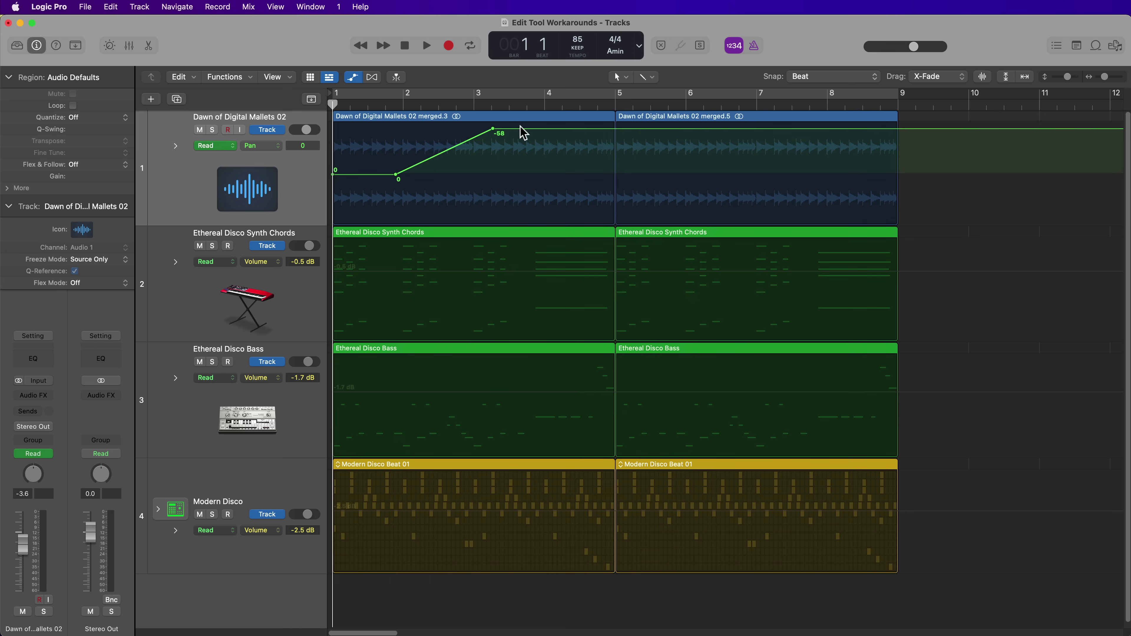
{"action": "left_click", "coordinate": [526, 129]}
{"action": "left_click", "coordinate": [595, 129]}
{"action": "left_click_drag", "start_coordinate": [624, 129], "coordinate": [624, 203]}
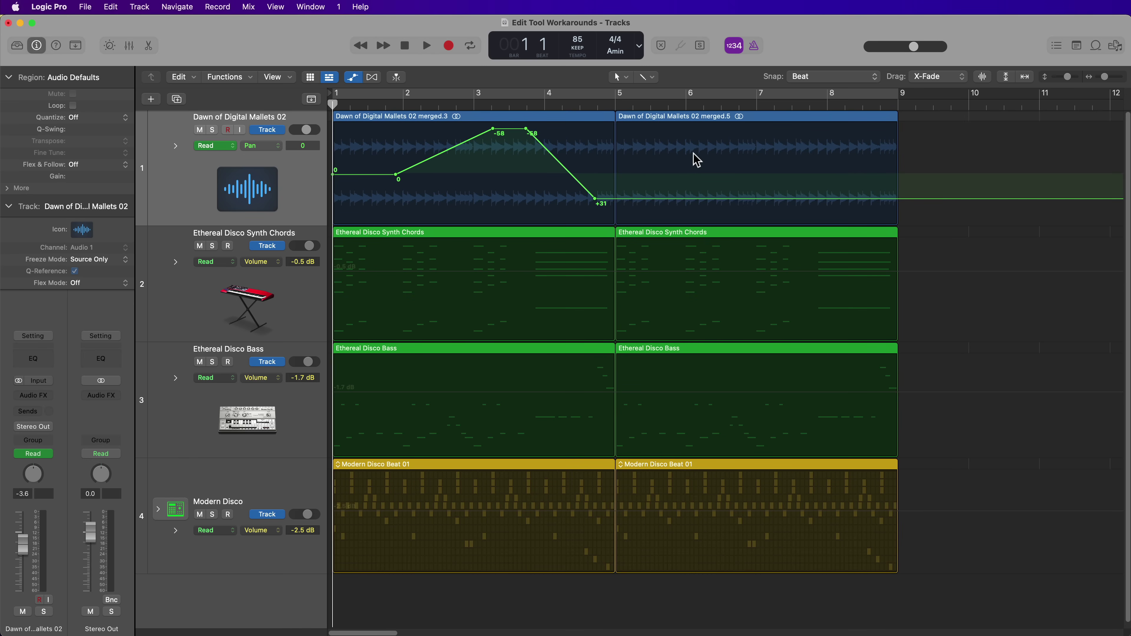
{"action": "left_click_drag", "start_coordinate": [680, 163], "coordinate": [662, 161]}
{"action": "key", "text": "a"}
Assign the Eraser Tool as the secondary tool
{"action": "left_click", "coordinate": [646, 77]}
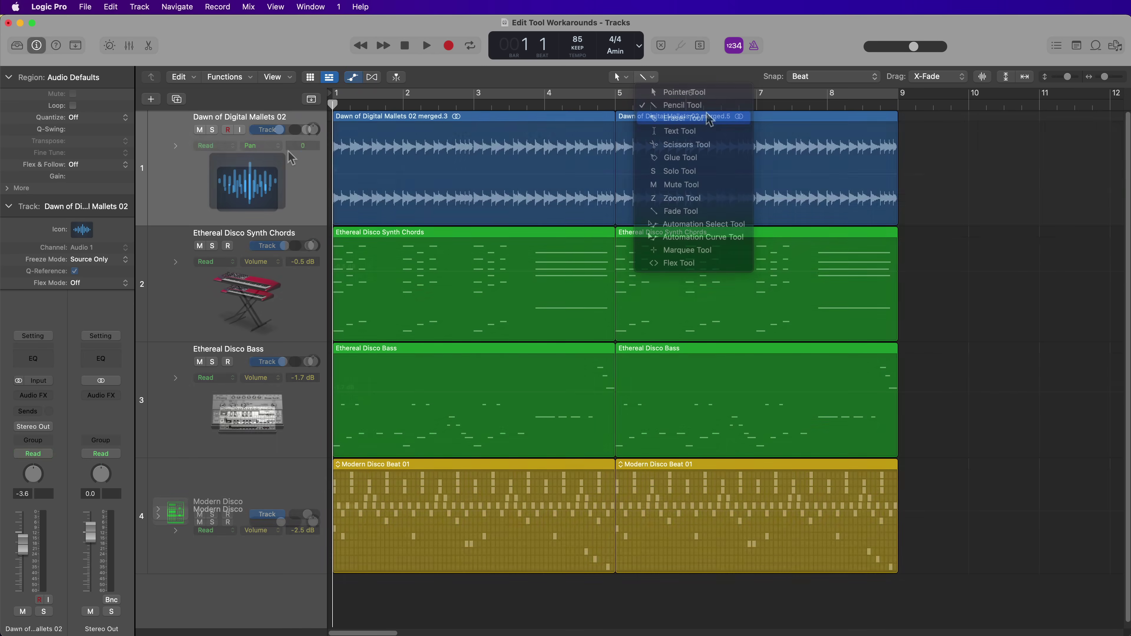
{"action": "left_click", "coordinate": [708, 119]}
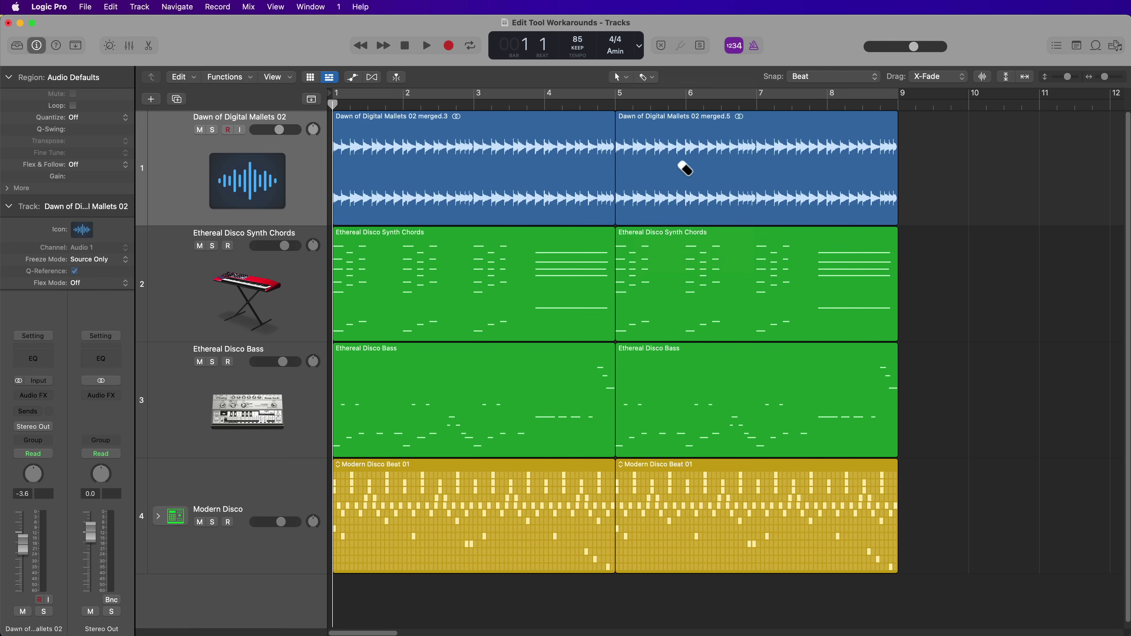
Erase the second Dawn of Digital Mallets 02 region and the first Ethereal Disco Synth Chords region, and undo both deletions
{"action": "left_click", "coordinate": [684, 168], "text": "super"}
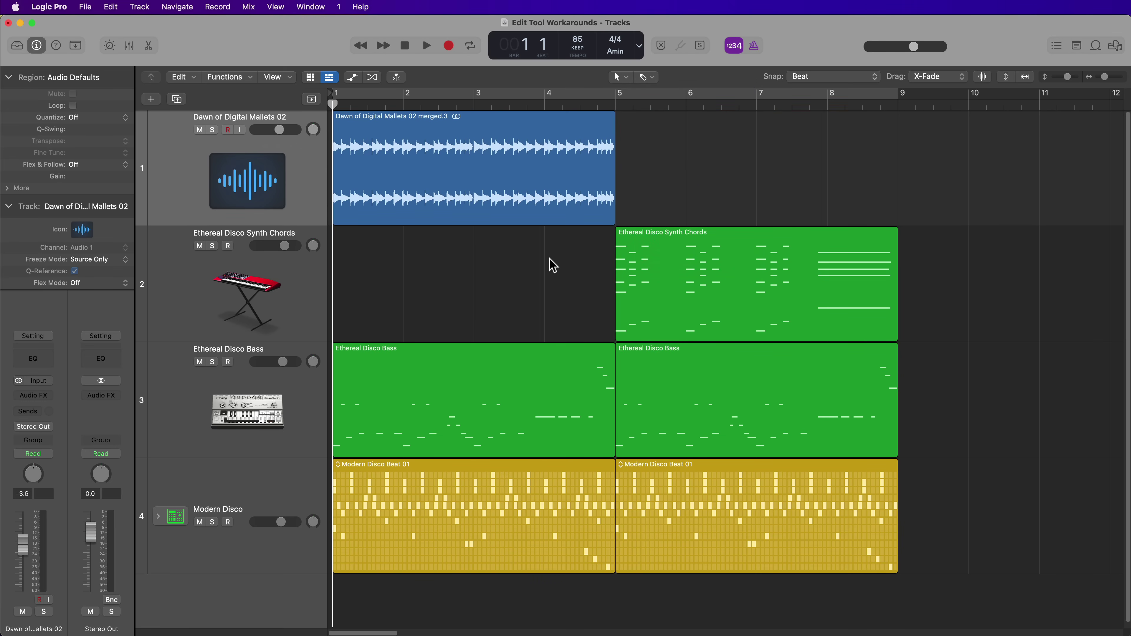
{"action": "key", "text": "super+z"}
{"action": "key", "text": "super+z"}
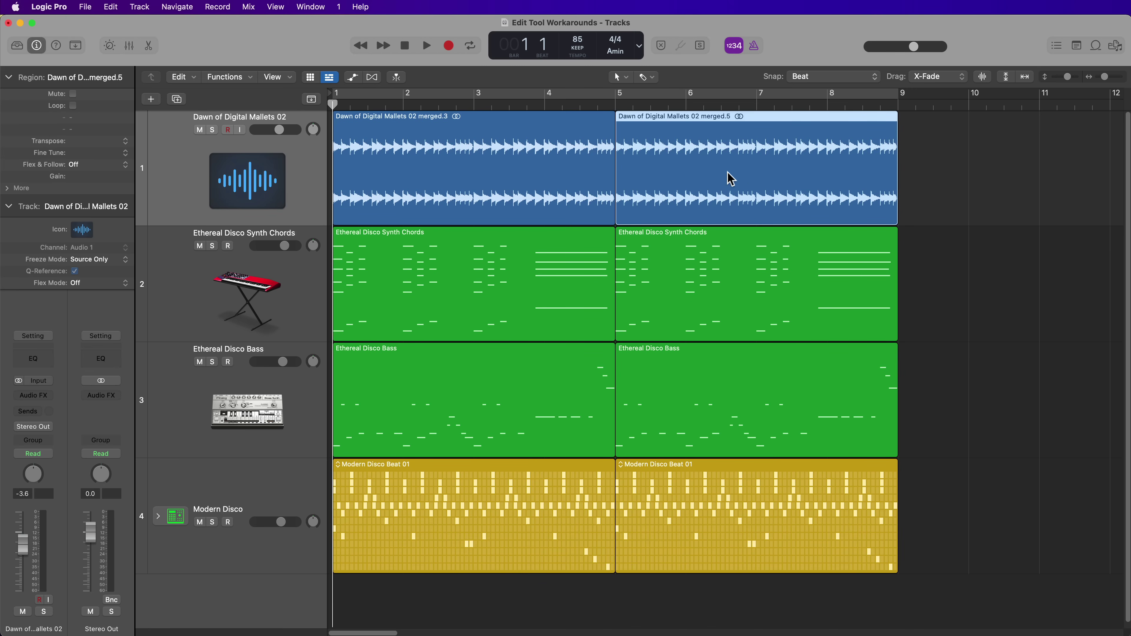
Delete the second Dawn of Digital Mallets 02 region, select the Ethereal Disco Synth Chords track, and undo the deletion
{"action": "key", "text": "Delete"}
{"action": "key", "text": "Down"}
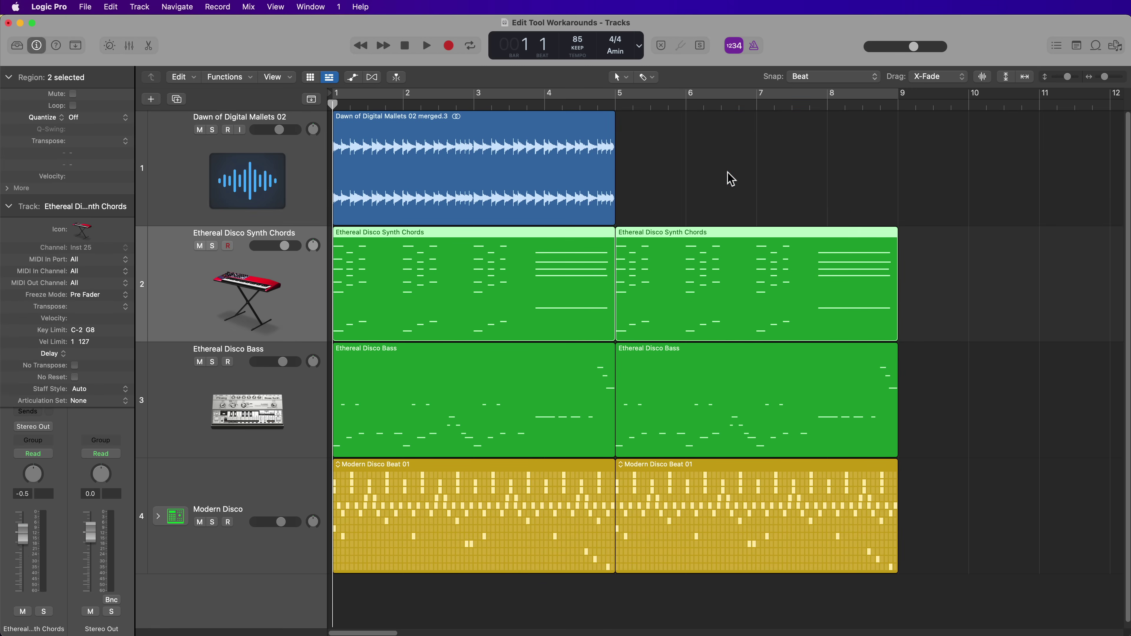
{"action": "key", "text": "super+z"}
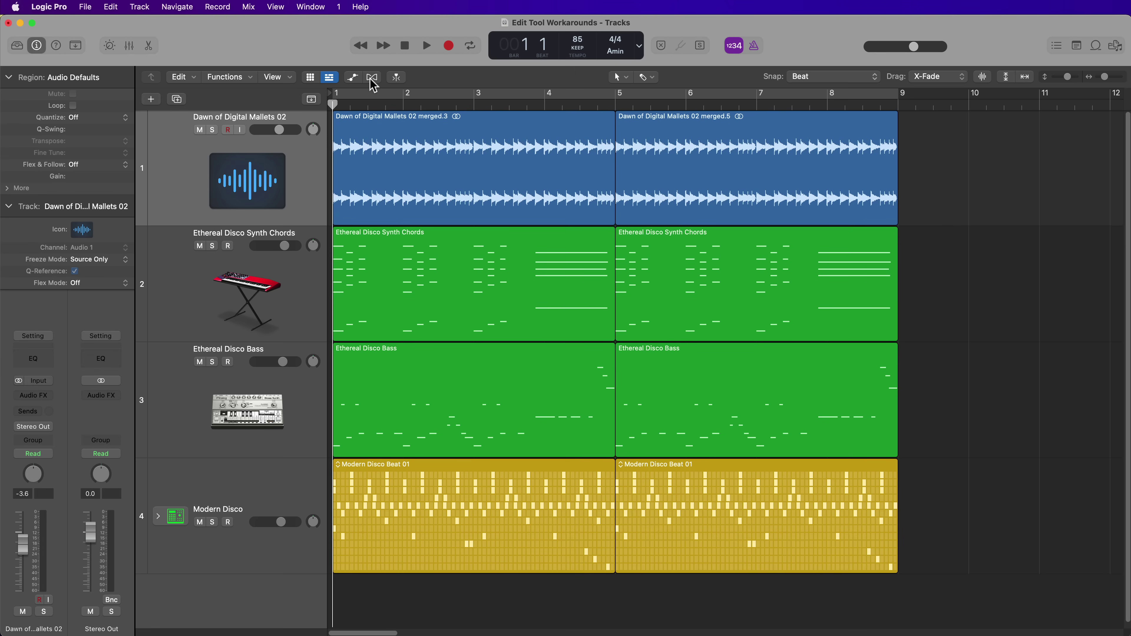
Show Flex editing, enable Flex on the Dawn of Digital Mallets 02 track, and enlarge that track's height
{"action": "left_click", "coordinate": [372, 78]}
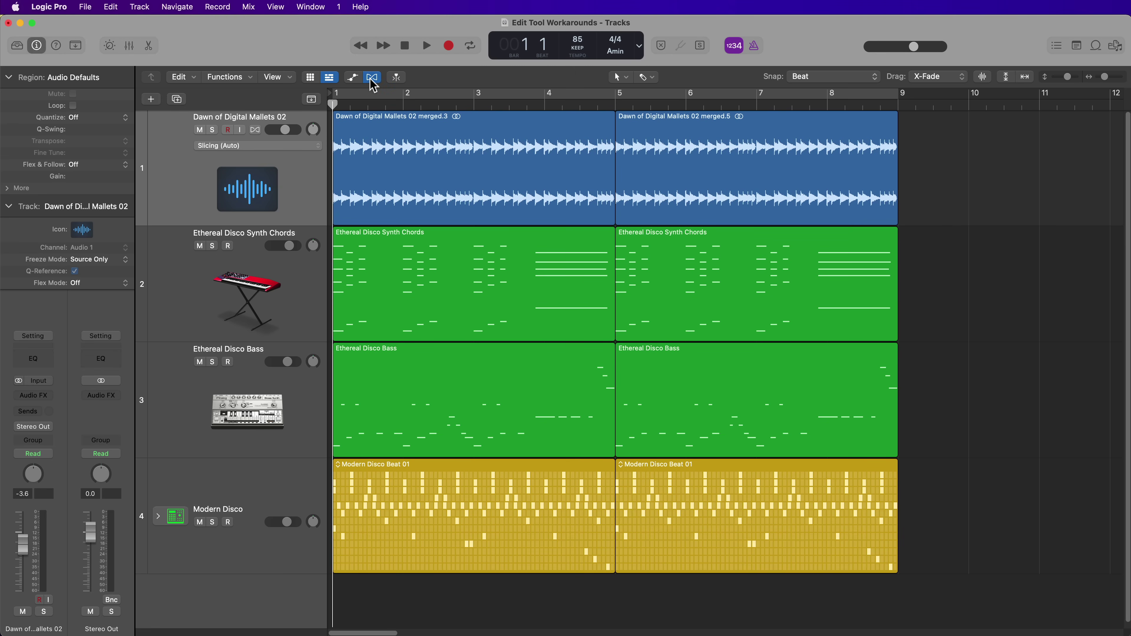
{"action": "left_click", "coordinate": [255, 130]}
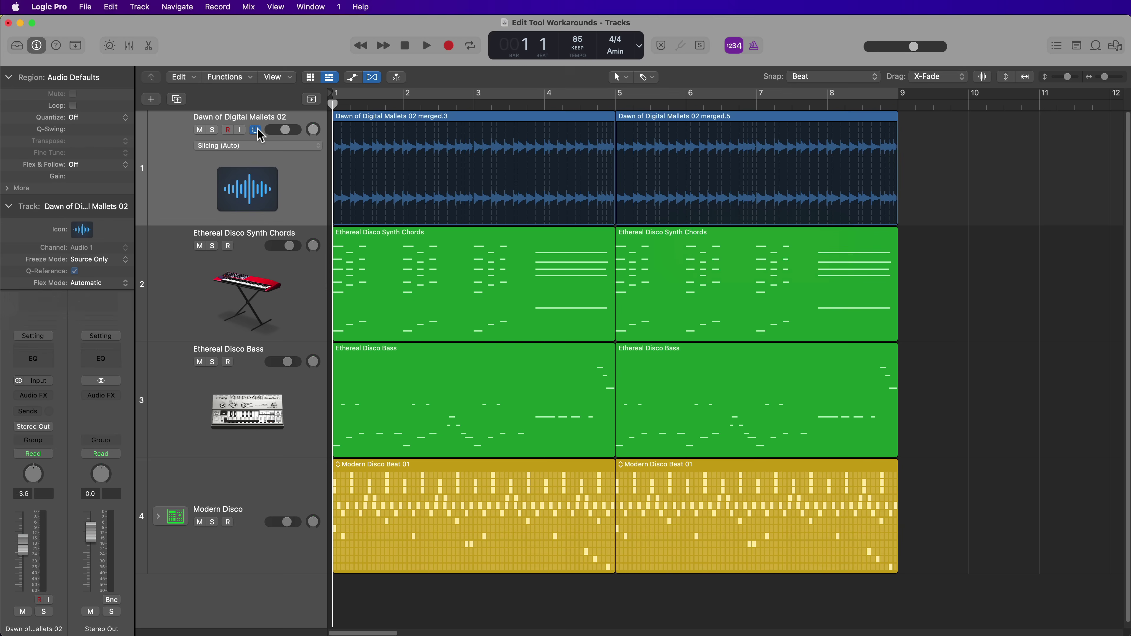
{"action": "left_click_drag", "start_coordinate": [298, 220], "coordinate": [298, 331]}
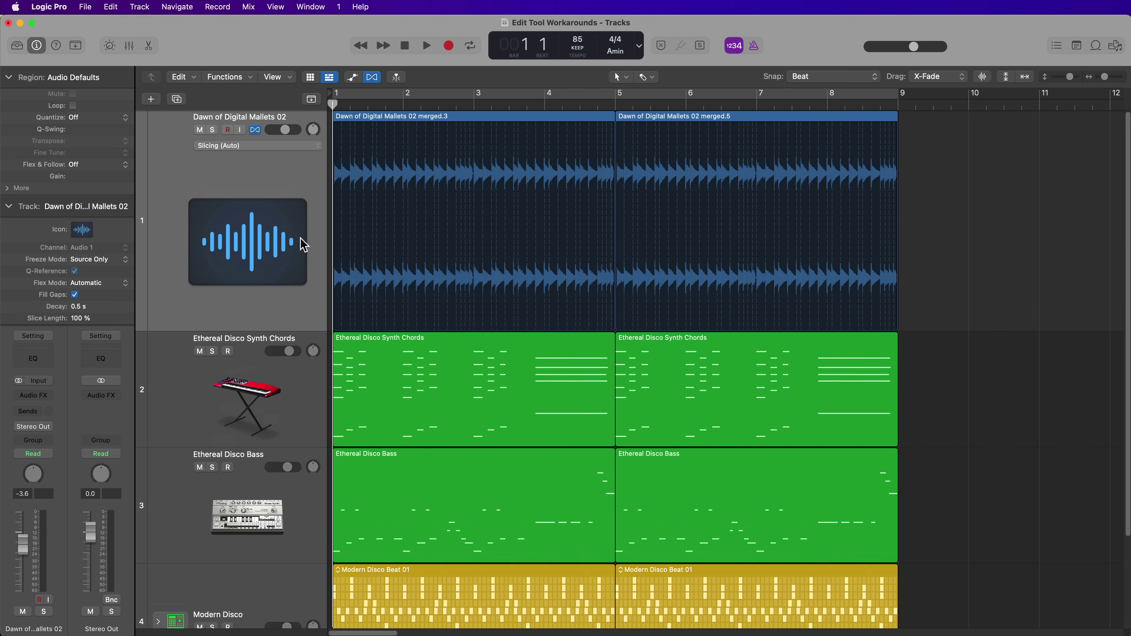
Quantize both Dawn of Digital Mallets 02 regions to 1/16 Note, and inspect the flexed waveform around bar 3
{"action": "left_click", "coordinate": [305, 245]}
{"action": "left_click", "coordinate": [84, 118]}
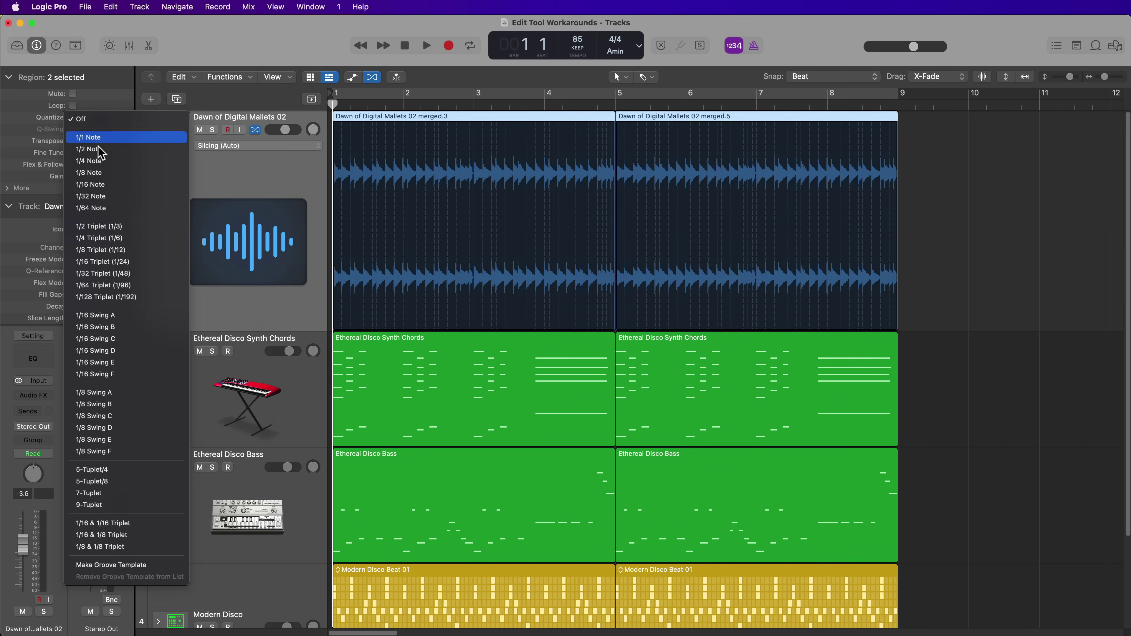
{"action": "left_click", "coordinate": [96, 185]}
{"action": "left_click", "coordinate": [475, 106]}
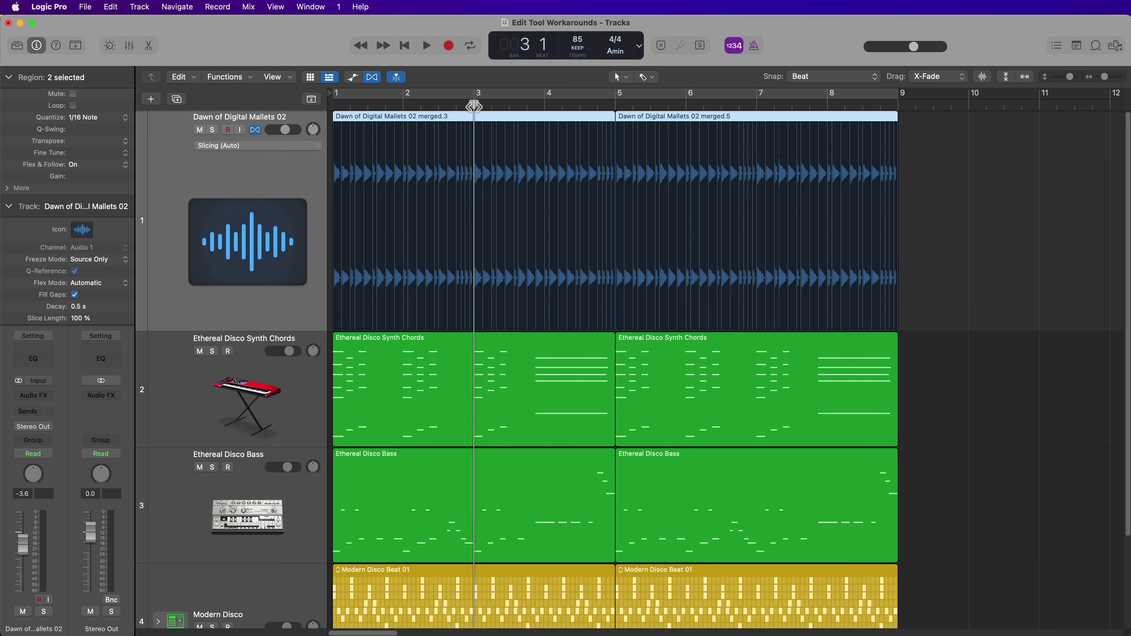
{"action": "key", "text": "super+Right"}
{"action": "key", "text": "super+Right"}
{"action": "scroll", "coordinate": [513, 197], "scroll_direction": "left", "scroll_amount": 5}
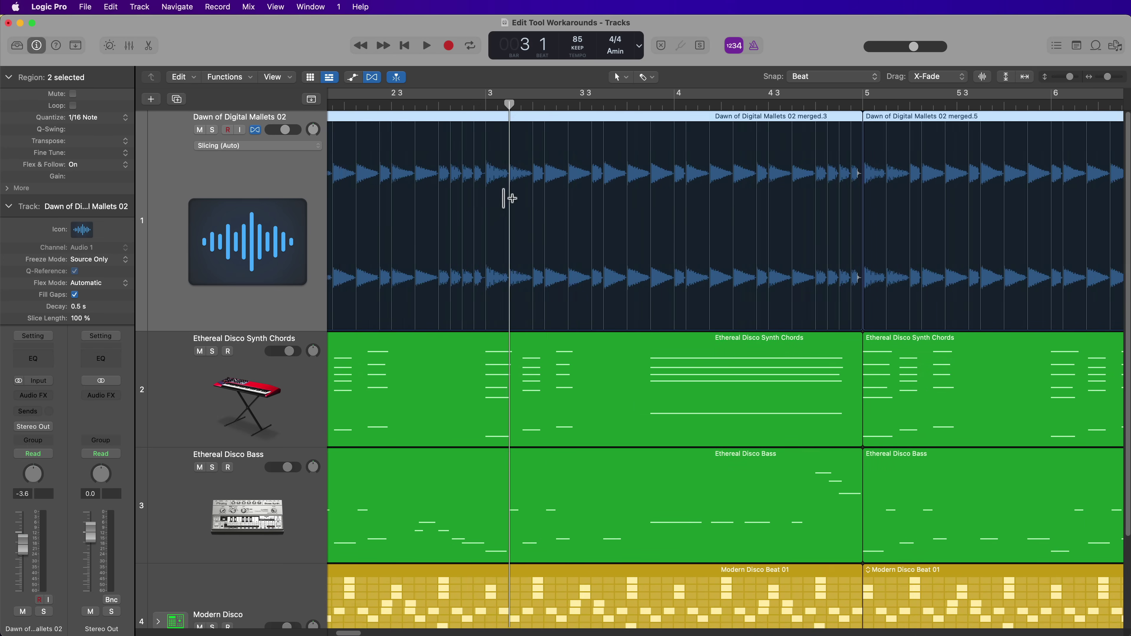
{"action": "left_click", "coordinate": [548, 197]}
{"action": "key", "text": "super+Left"}
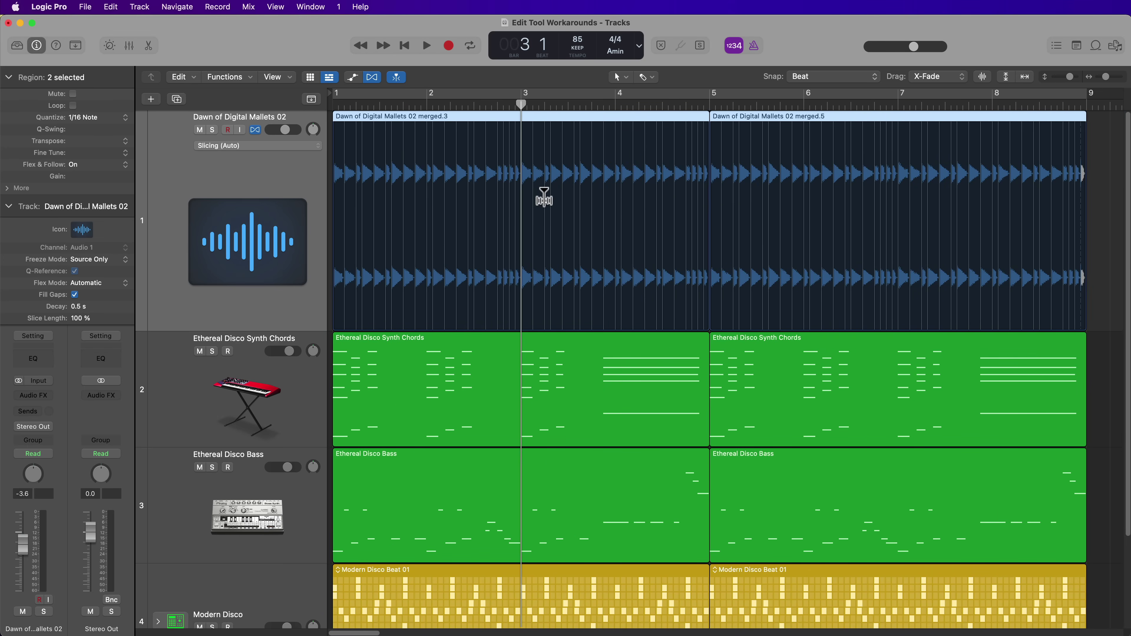
Assign the Marquee Tool as the secondary tool and split off bar 3 of the first Dawn of Digital Mallets 02 region
{"action": "left_click", "coordinate": [644, 77]}
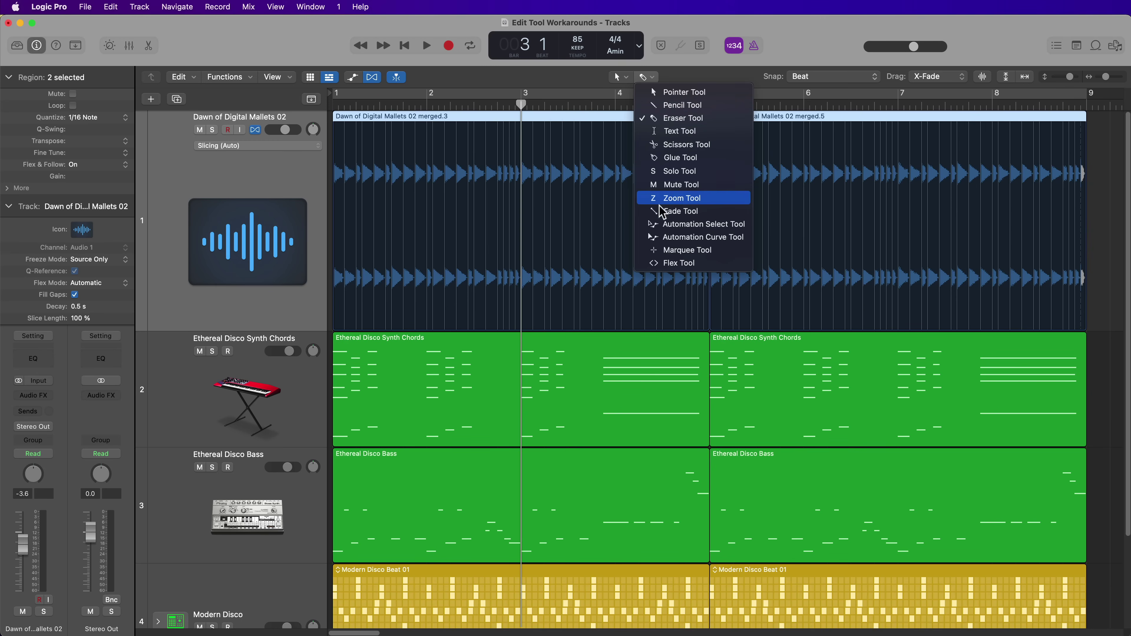
{"action": "left_click", "coordinate": [675, 251]}
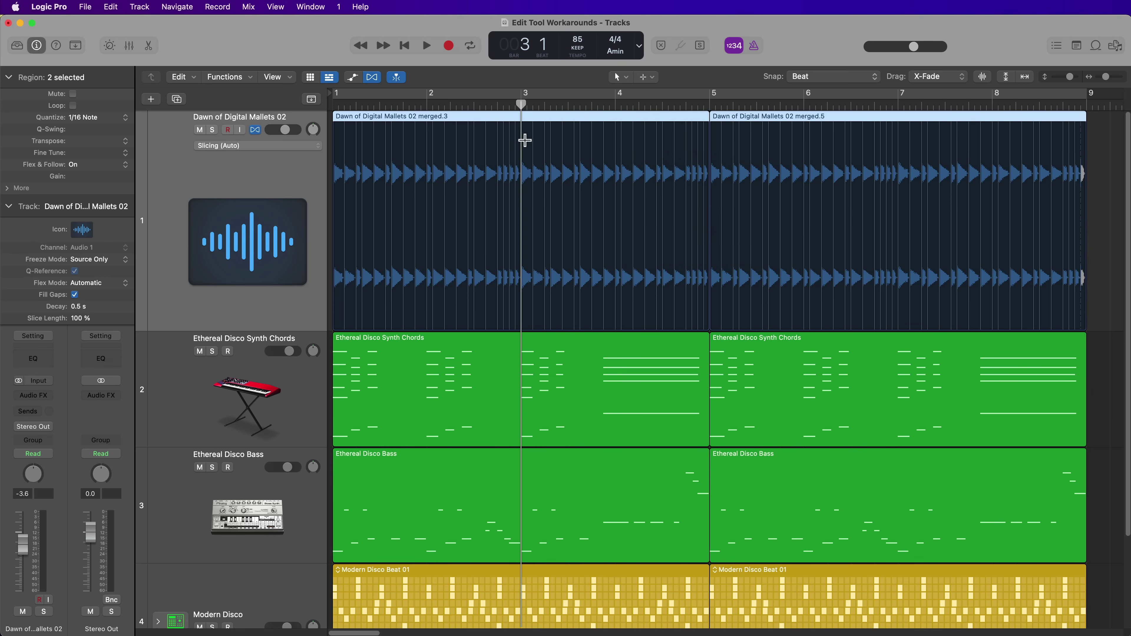
{"action": "left_click", "coordinate": [536, 152]}
{"action": "left_click_drag", "start_coordinate": [536, 152], "coordinate": [606, 167]}
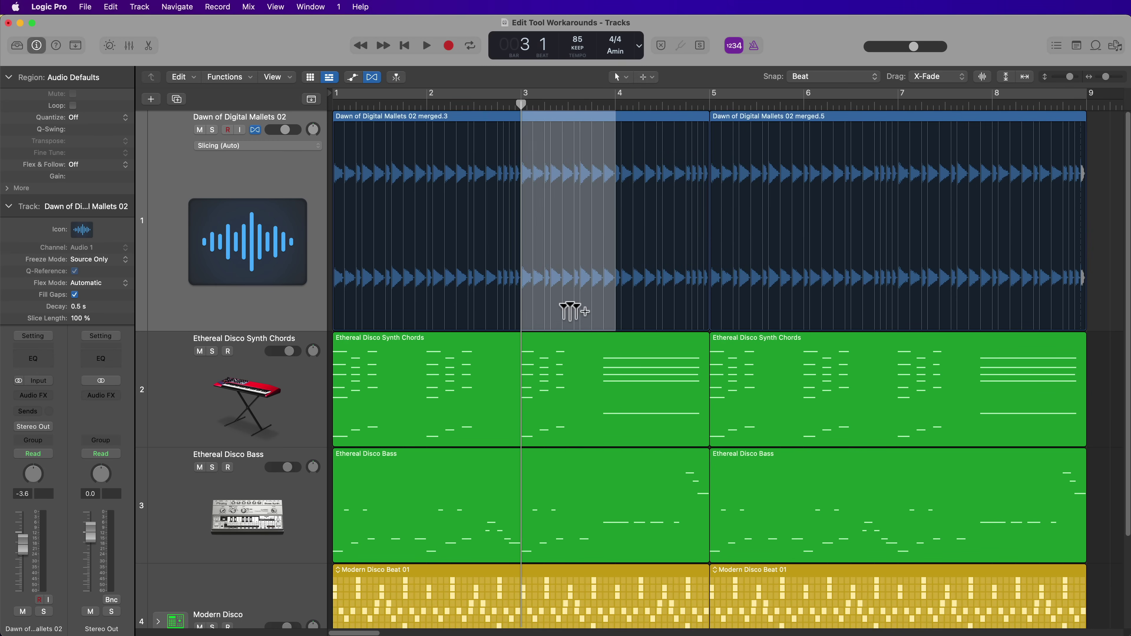
{"action": "left_click", "coordinate": [557, 117]}
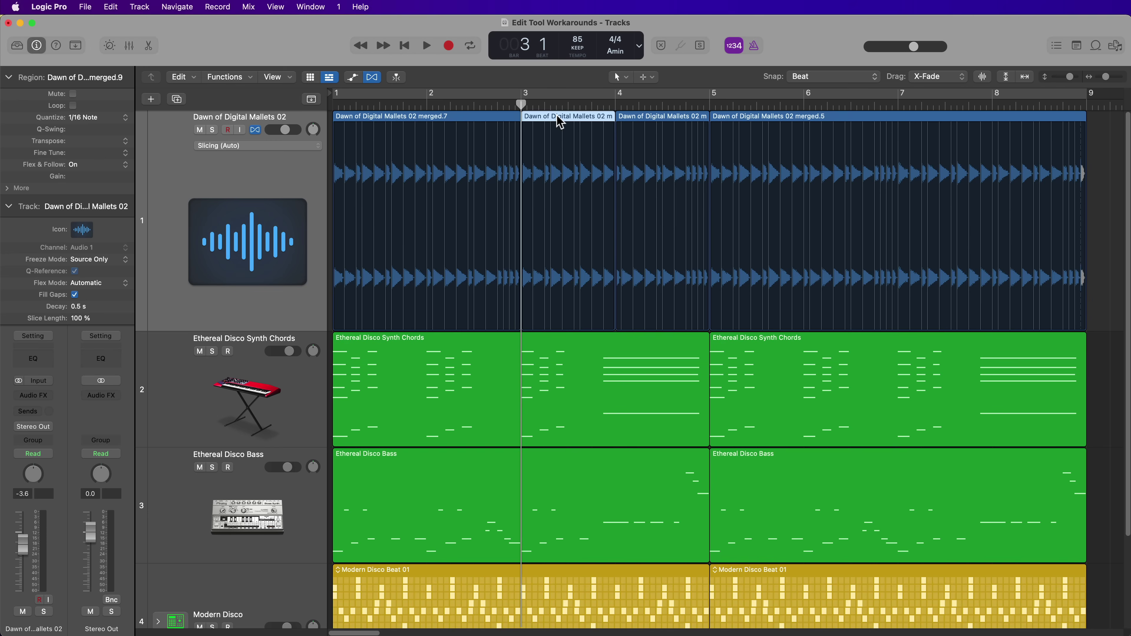
Reset all flex edits in the one-bar Dawn of Digital Mallets 02 region at bar 3
{"action": "key", "text": "super+Right"}
{"action": "key", "text": "super+Right"}
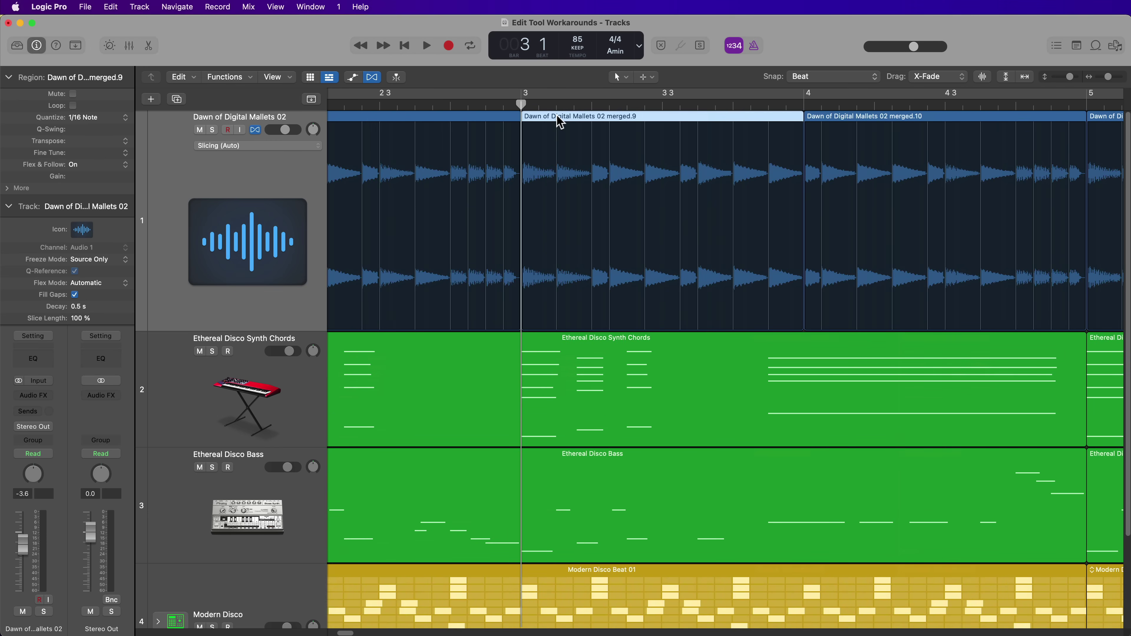
{"action": "right_click", "coordinate": [580, 116]}
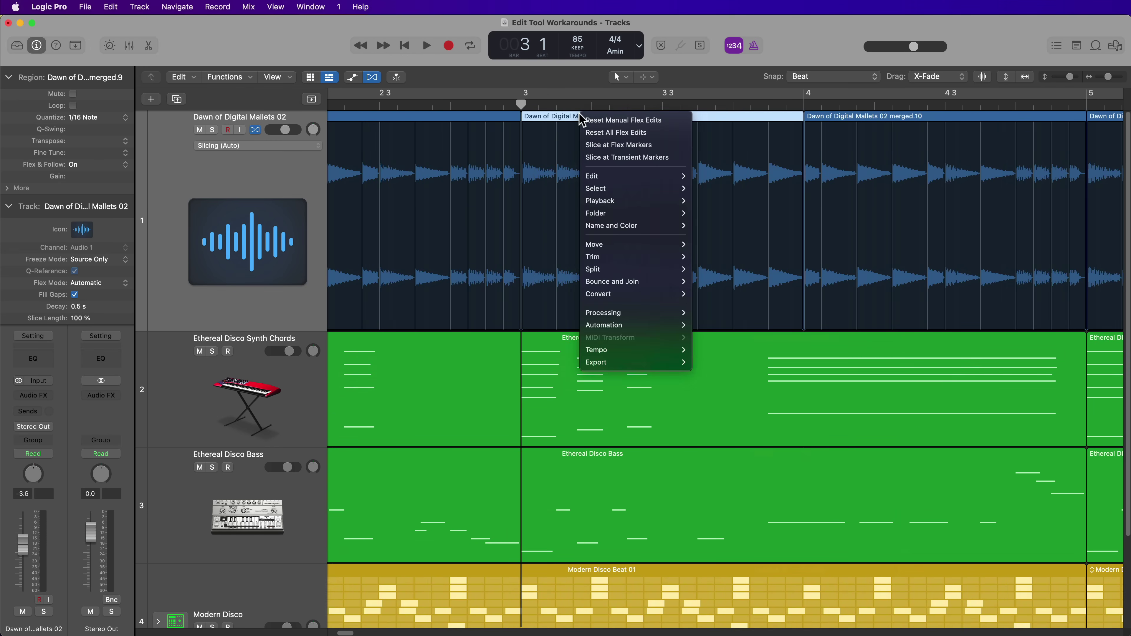
{"action": "left_click", "coordinate": [664, 133]}
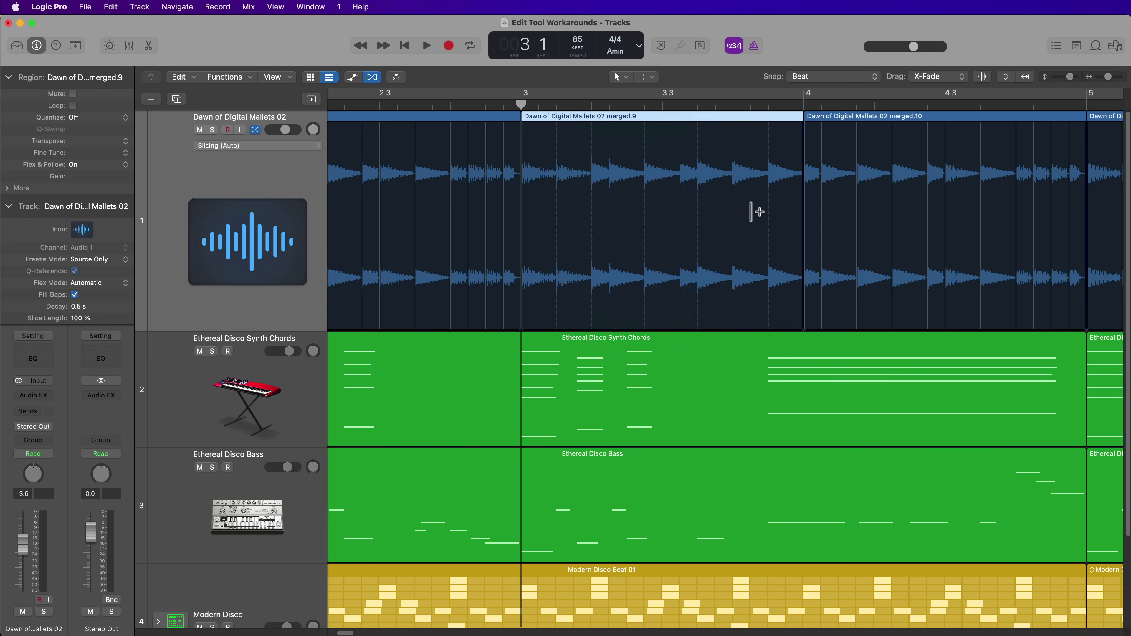
With the Eraser Tool as the secondary tool, erase flex edits in the bar 4 region and hide Flex editing
{"action": "key", "text": "z"}
{"action": "left_click", "coordinate": [647, 77]}
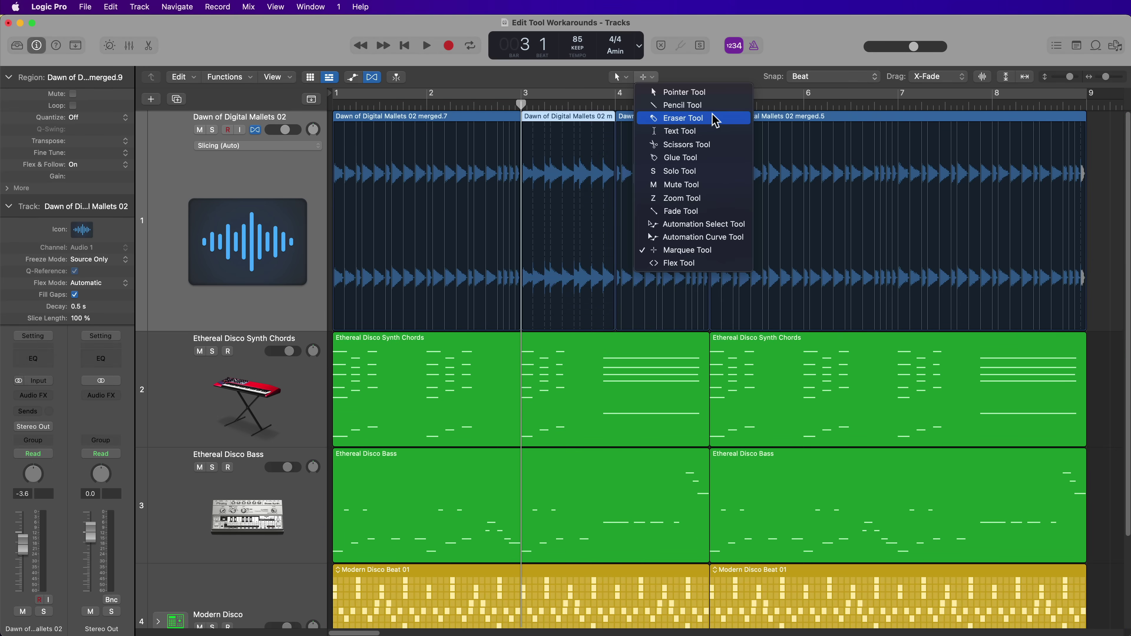
{"action": "left_click", "coordinate": [713, 119]}
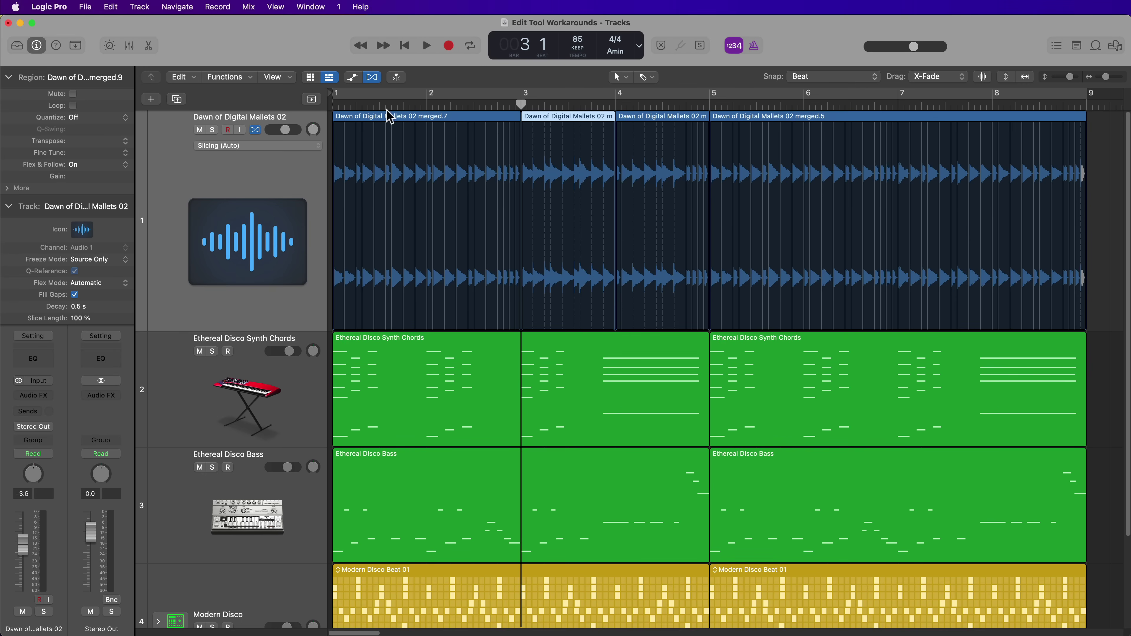
{"action": "left_click", "coordinate": [372, 77]}
Assign the Text Tool as the secondary tool and rename the first region on track 1 as Audio Track
{"action": "left_click", "coordinate": [646, 77]}
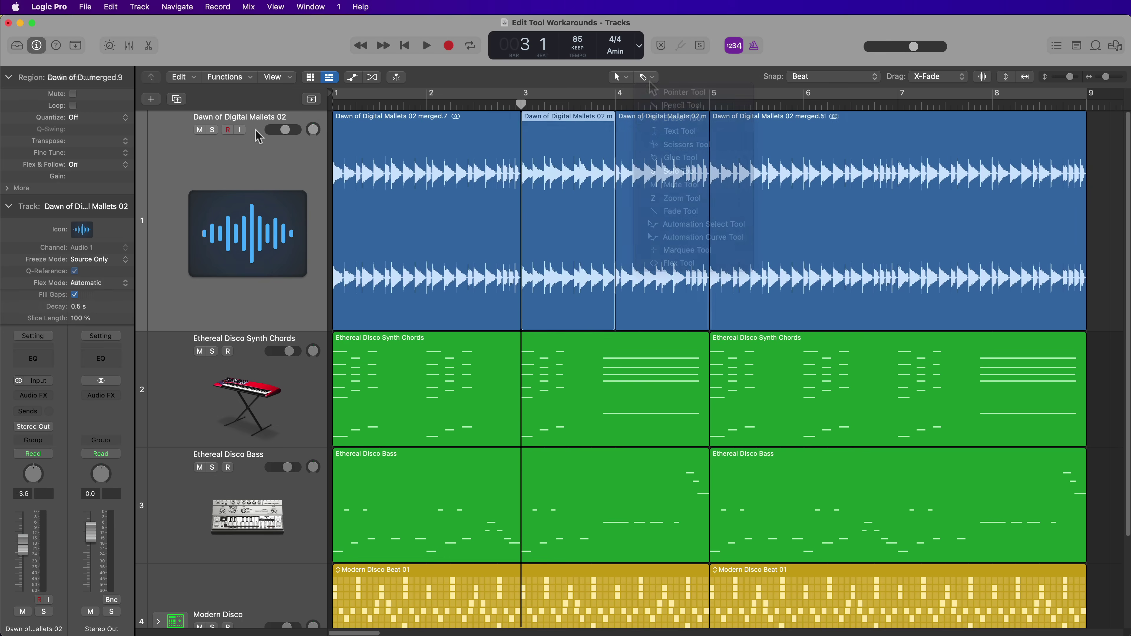
{"action": "left_click", "coordinate": [679, 131]}
{"action": "left_click", "coordinate": [371, 118]}
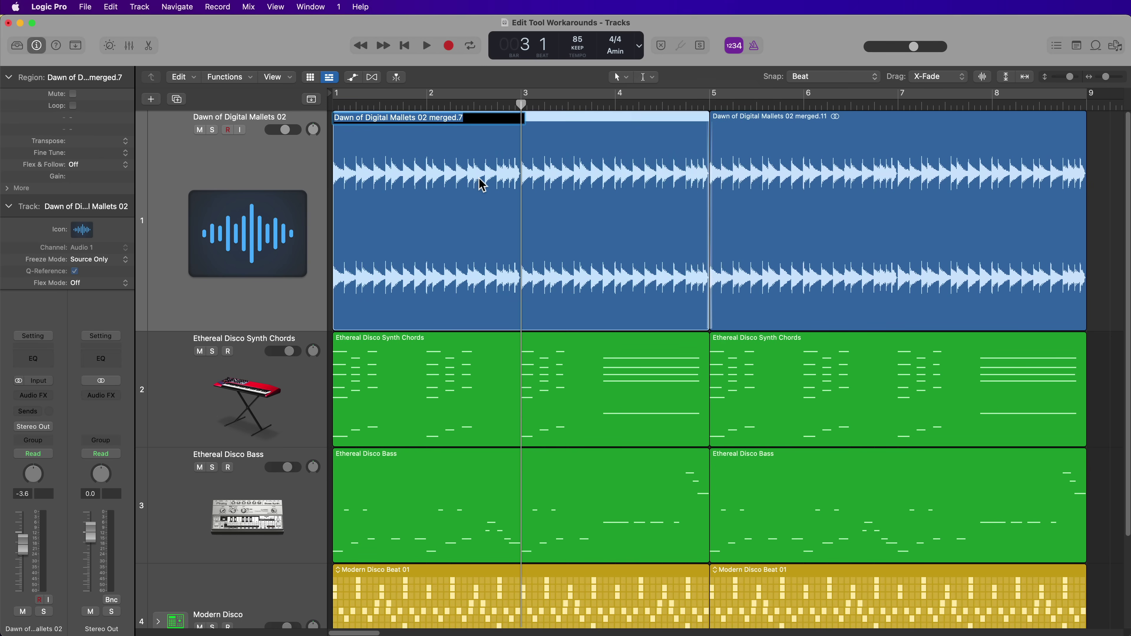
{"action": "type", "text": "Audio"}
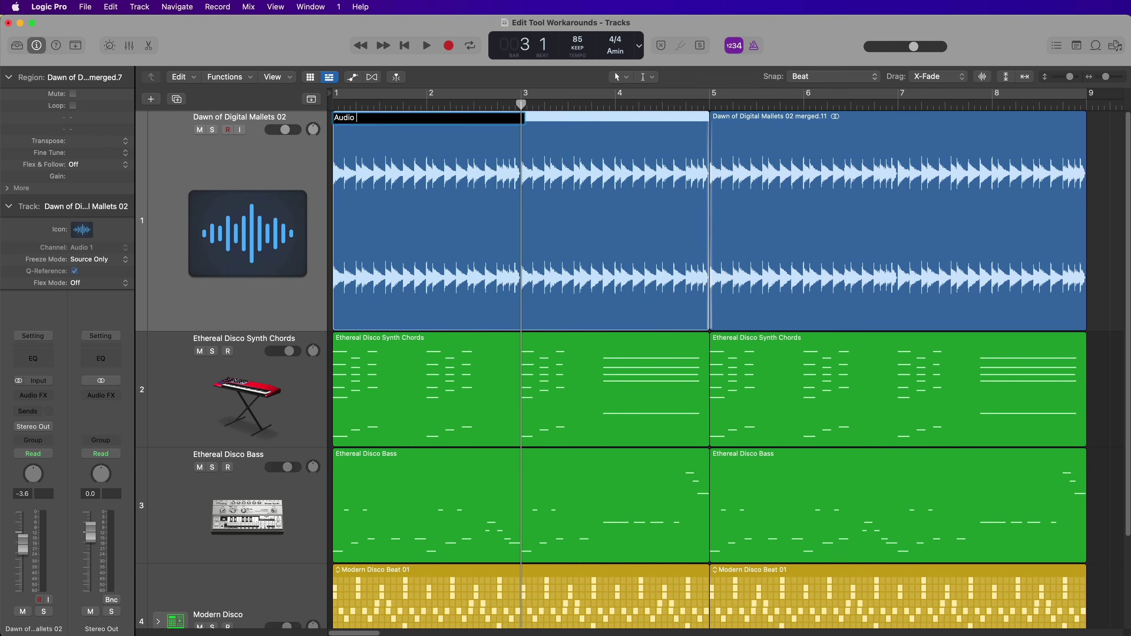
{"action": "type", "text": " Track"}
{"action": "key", "text": "Return"}
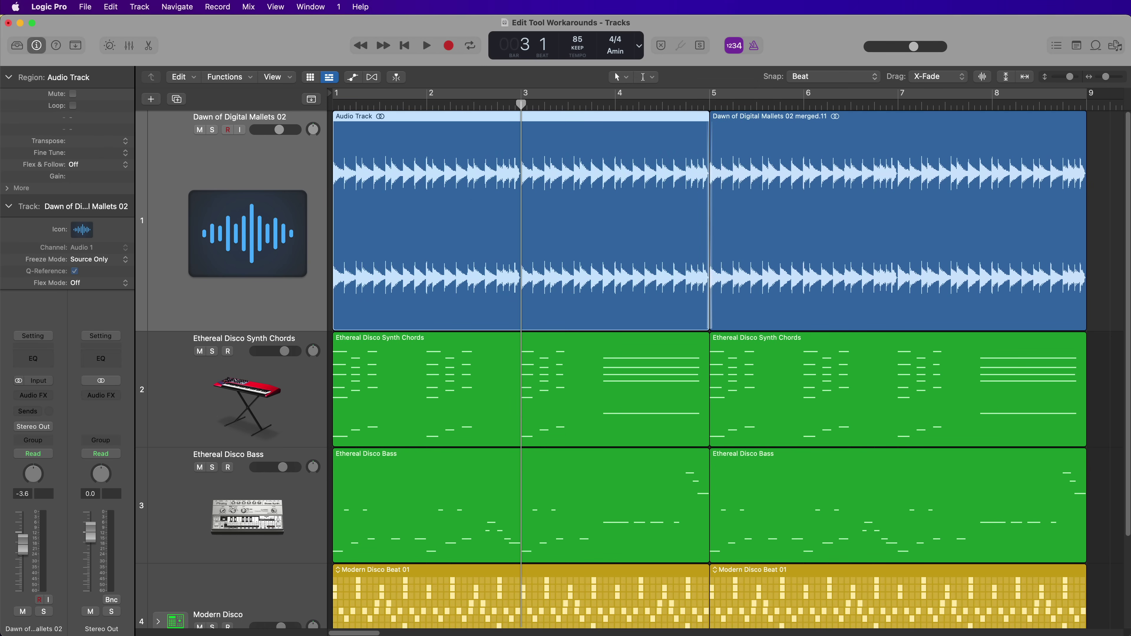
Rename the Audio Track region as Audio Track 1 without using the Text Tool
{"action": "left_click", "coordinate": [314, 221]}
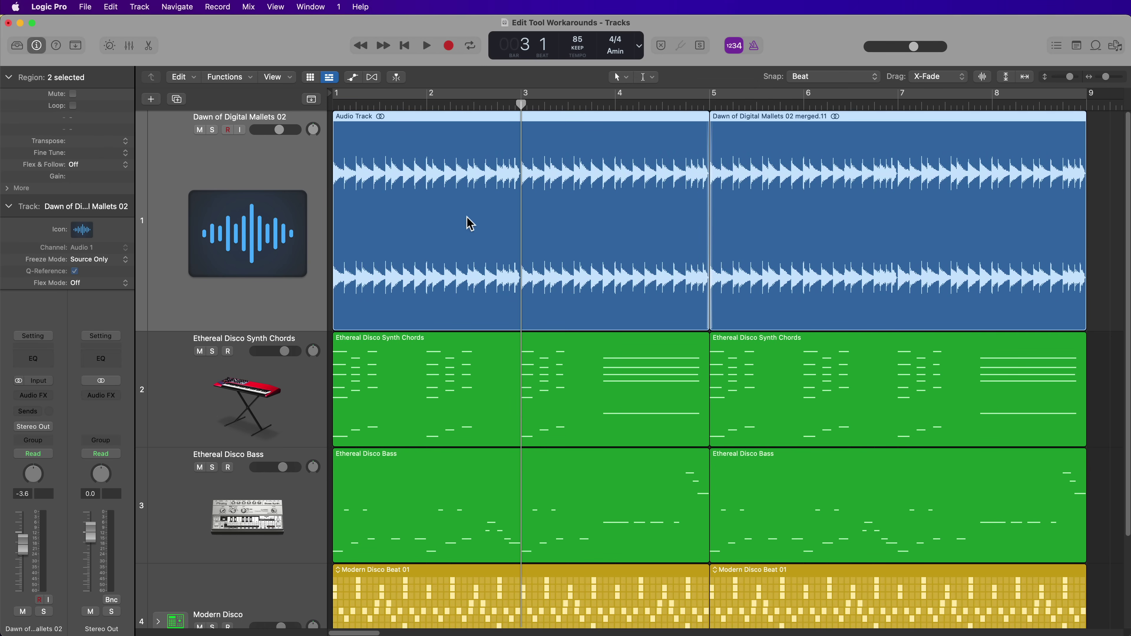
{"action": "left_click", "coordinate": [1106, 256]}
{"action": "left_click", "coordinate": [500, 218]}
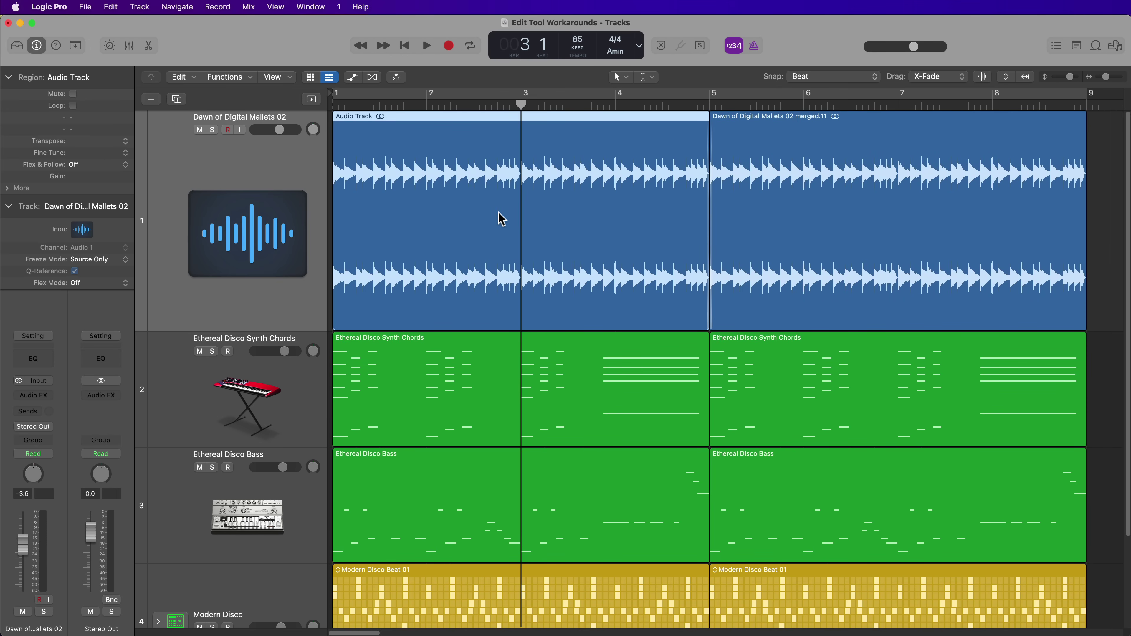
{"action": "key", "text": "shift+n"}
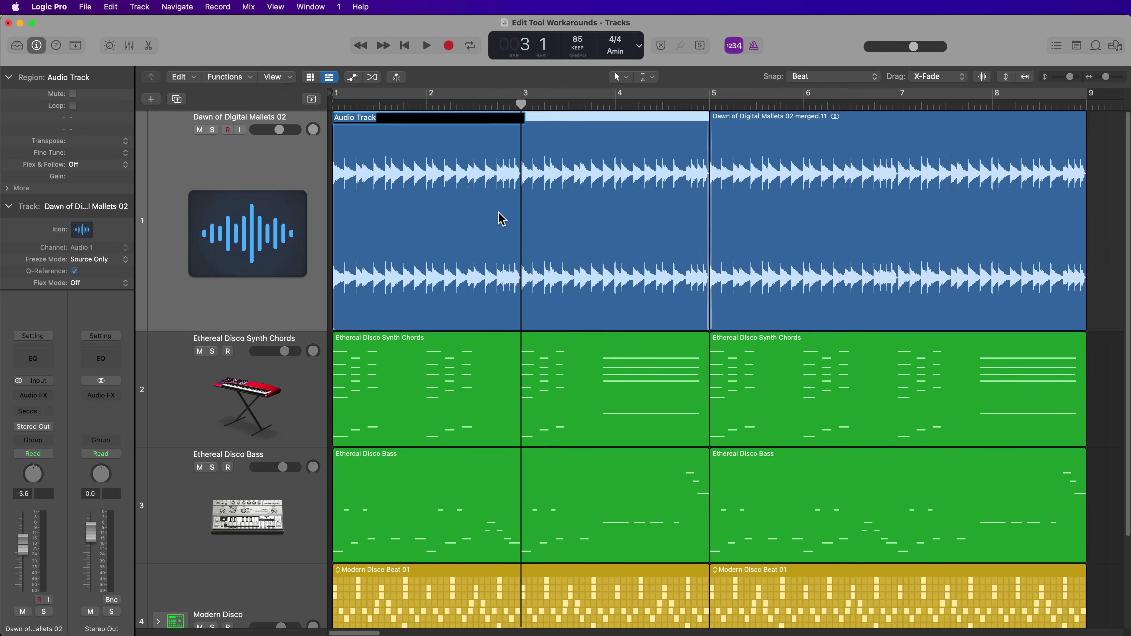
{"action": "key", "text": "Right"}
{"action": "type", "text": "1"}
{"action": "key", "text": "Return"}
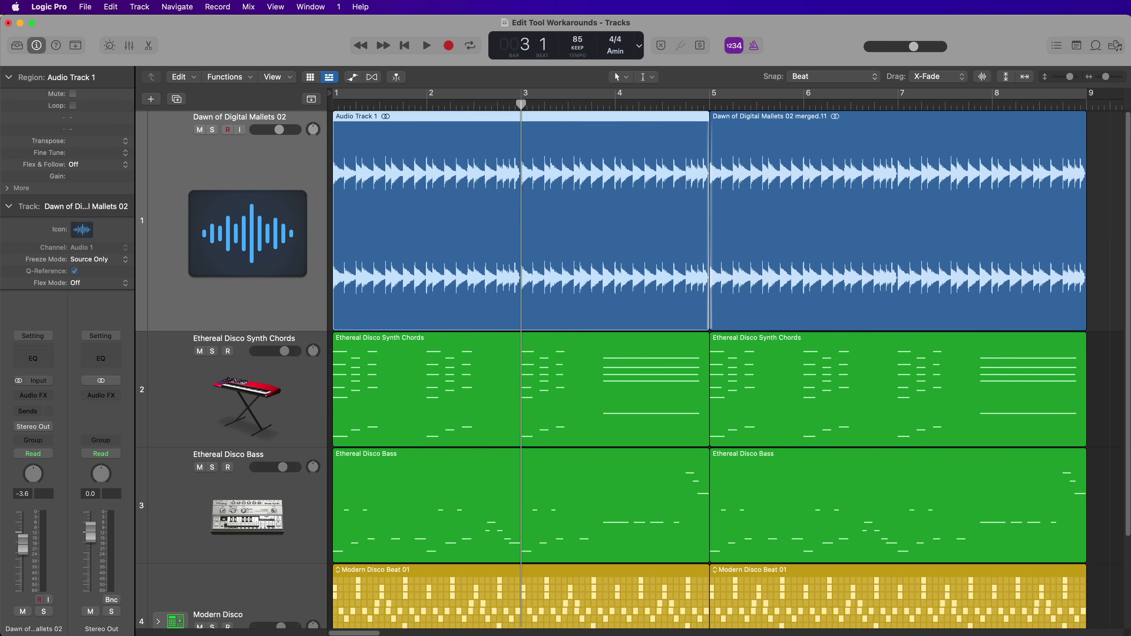
Rename the first Ethereal Disco Synth Chords region as MIDI Region
{"action": "left_click", "coordinate": [448, 418]}
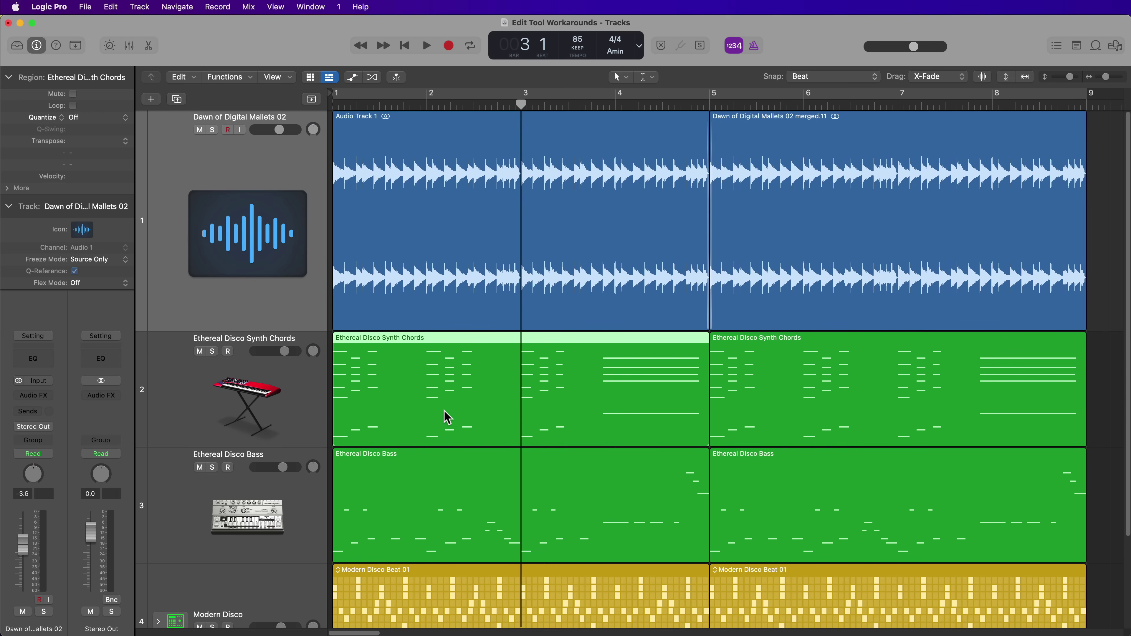
{"action": "key", "text": "shift+n"}
{"action": "type", "text": "MIDI Region"}
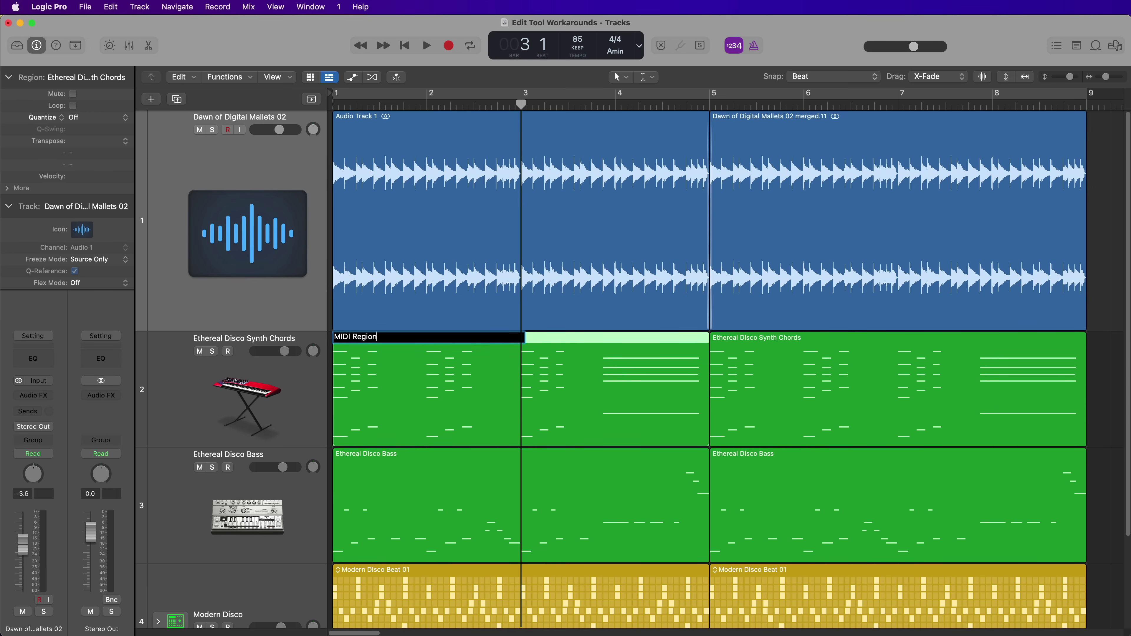
{"action": "key", "text": "Return"}
Rename both Ethereal Disco Bass regions together with sequential numbering, starting from Disco Bass 1
{"action": "left_click", "coordinate": [668, 495]}
{"action": "left_click", "coordinate": [833, 480], "text": "shift"}
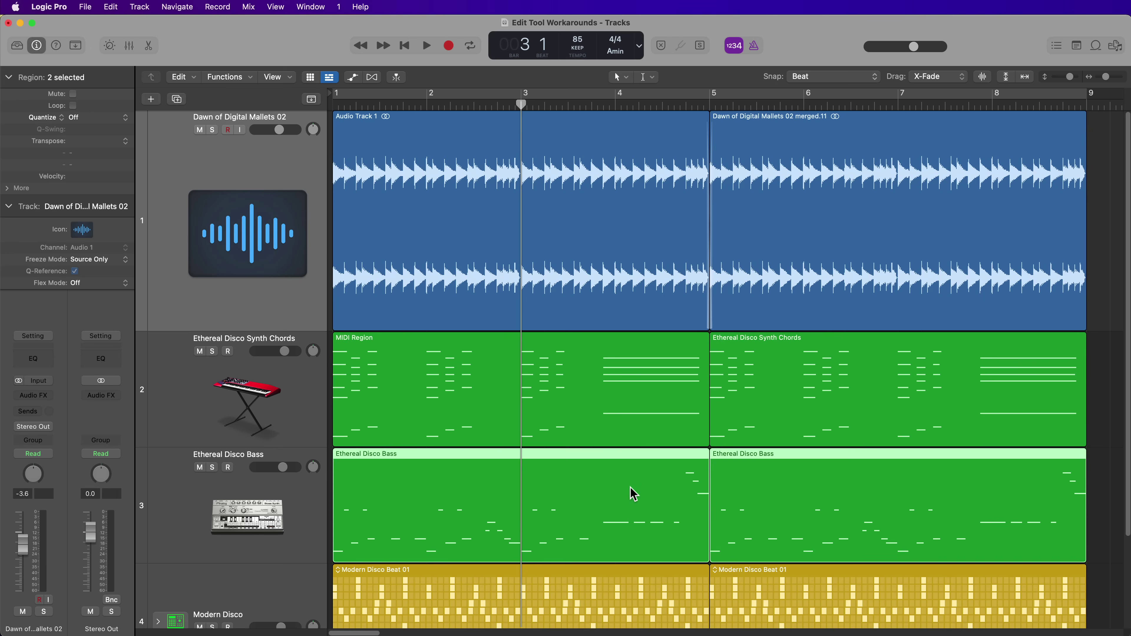
{"action": "key", "text": "shift+n"}
{"action": "type", "text": "Disco Bass 1"}
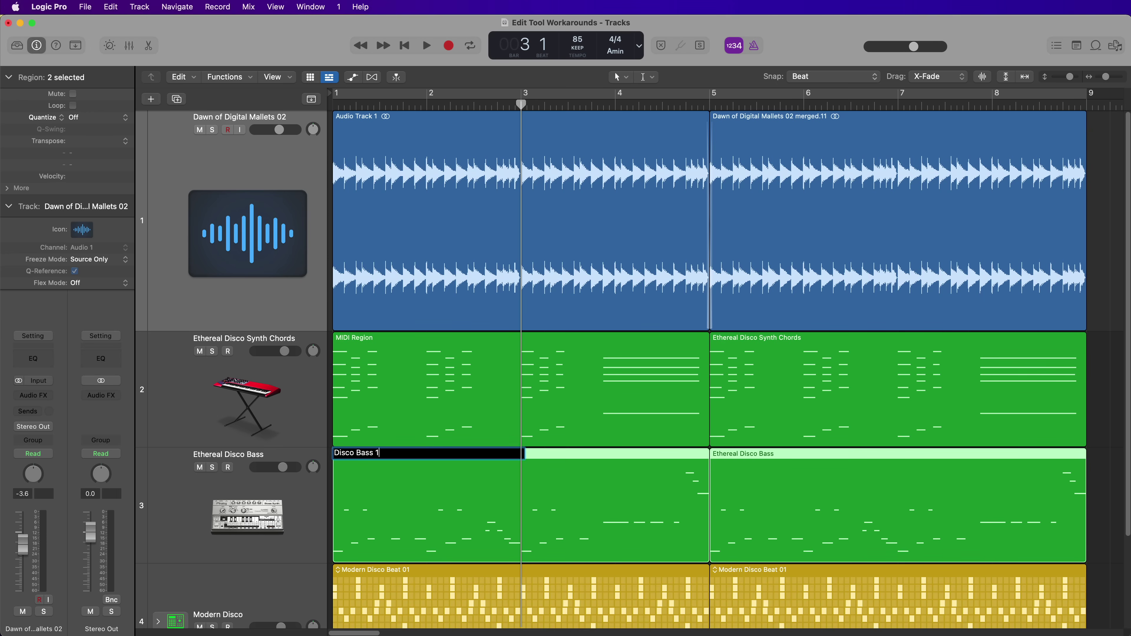
{"action": "key", "text": "Return"}
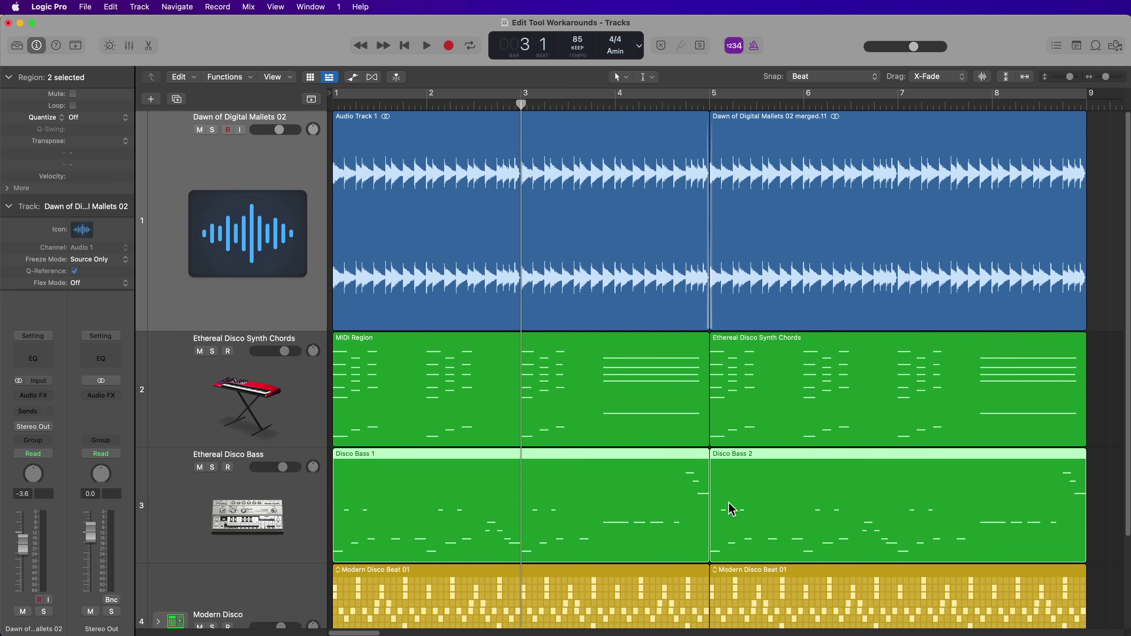
Select all eight regions across the four tracks and name them after their tracks
{"action": "key", "text": "super+Up"}
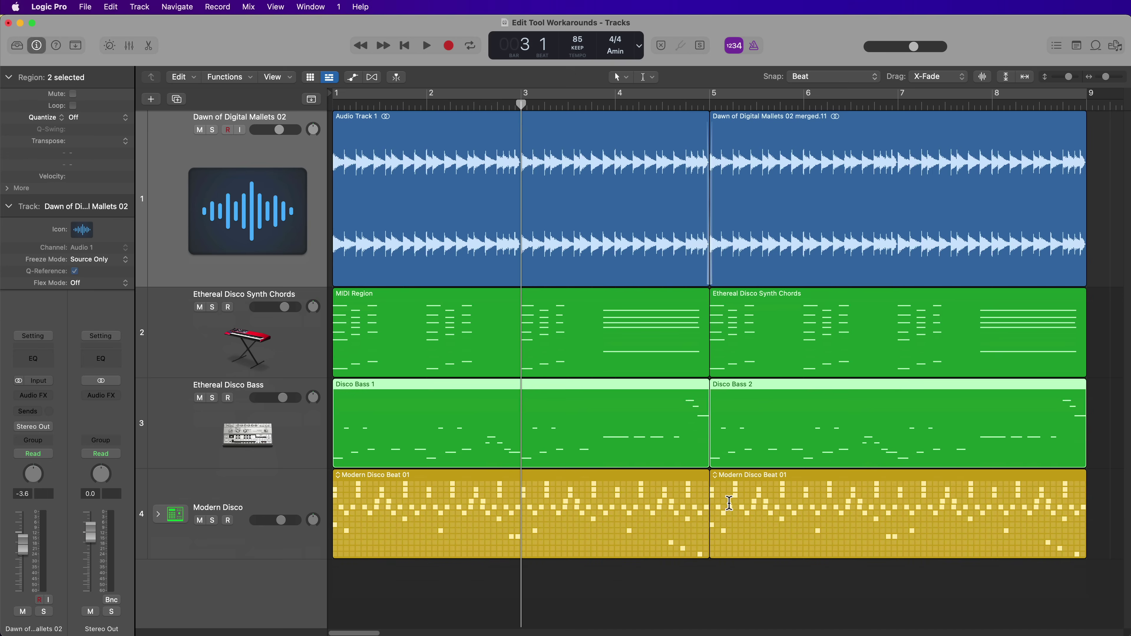
{"action": "key", "text": "super+Left"}
{"action": "left_click_drag", "start_coordinate": [539, 572], "coordinate": [681, 270]}
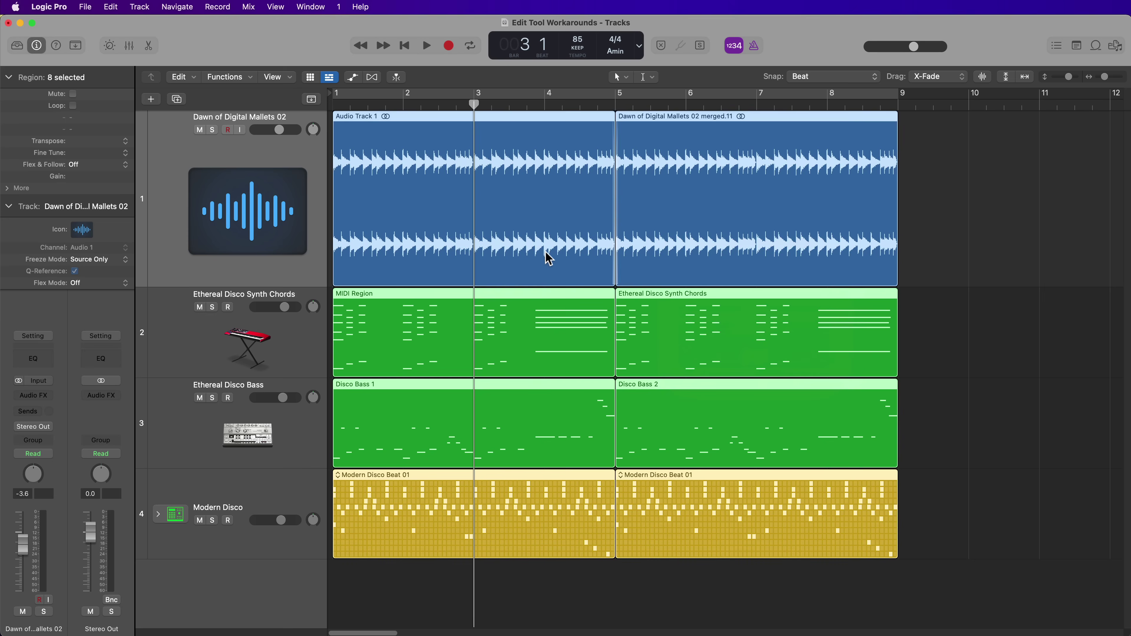
{"action": "key", "text": "alt+shift+n"}
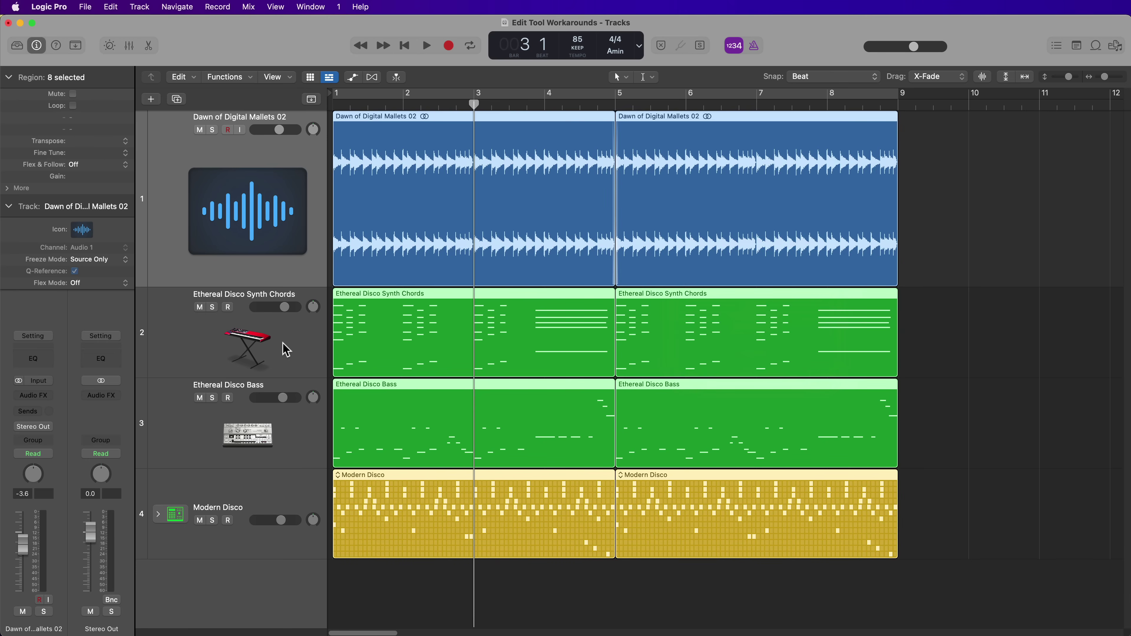
Split the Dawn of Digital Mallets 02 audio regions at bars 3, 4 and 7 with the Scissors Tool
{"action": "left_click", "coordinate": [646, 77]}
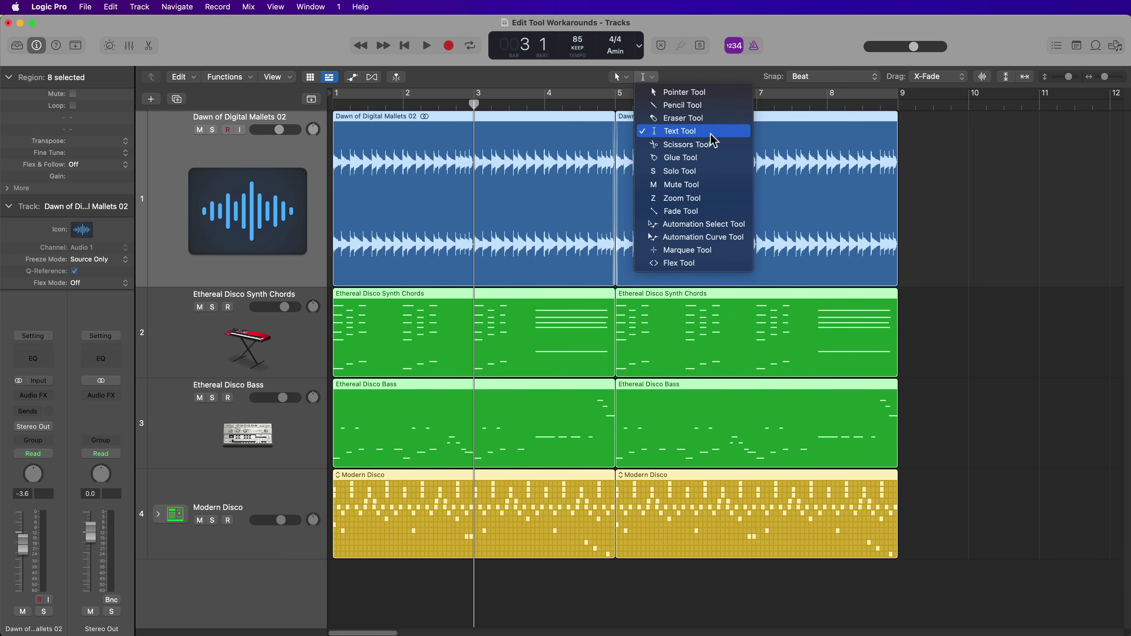
{"action": "left_click", "coordinate": [709, 144]}
{"action": "left_click", "coordinate": [913, 192]}
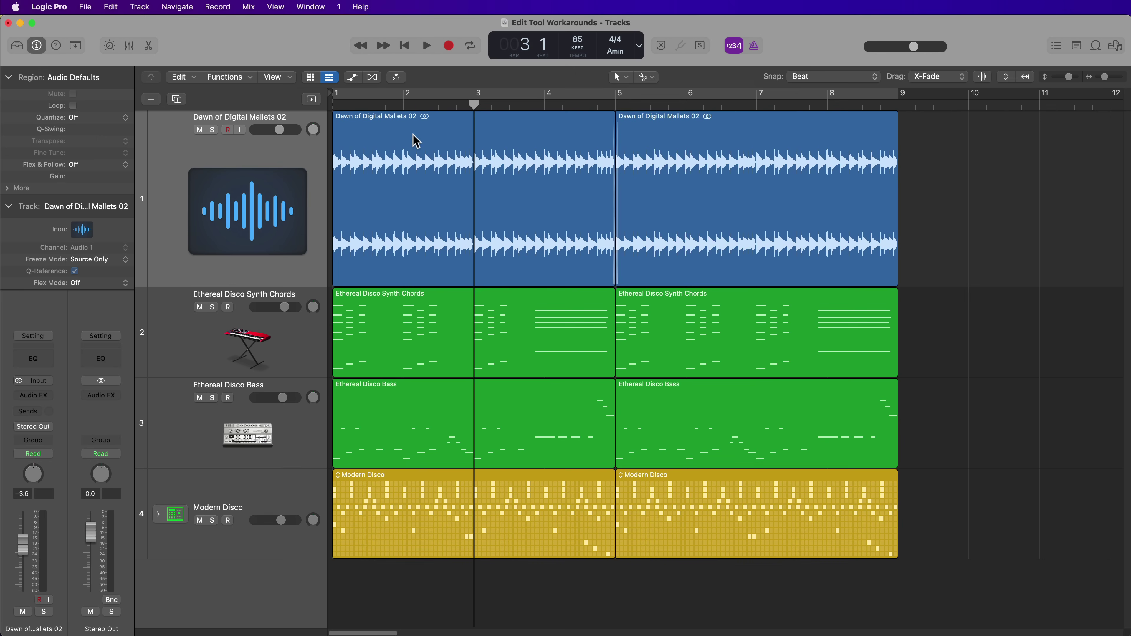
{"action": "left_click_drag", "start_coordinate": [426, 106], "coordinate": [397, 106]}
{"action": "left_click", "coordinate": [474, 134]}
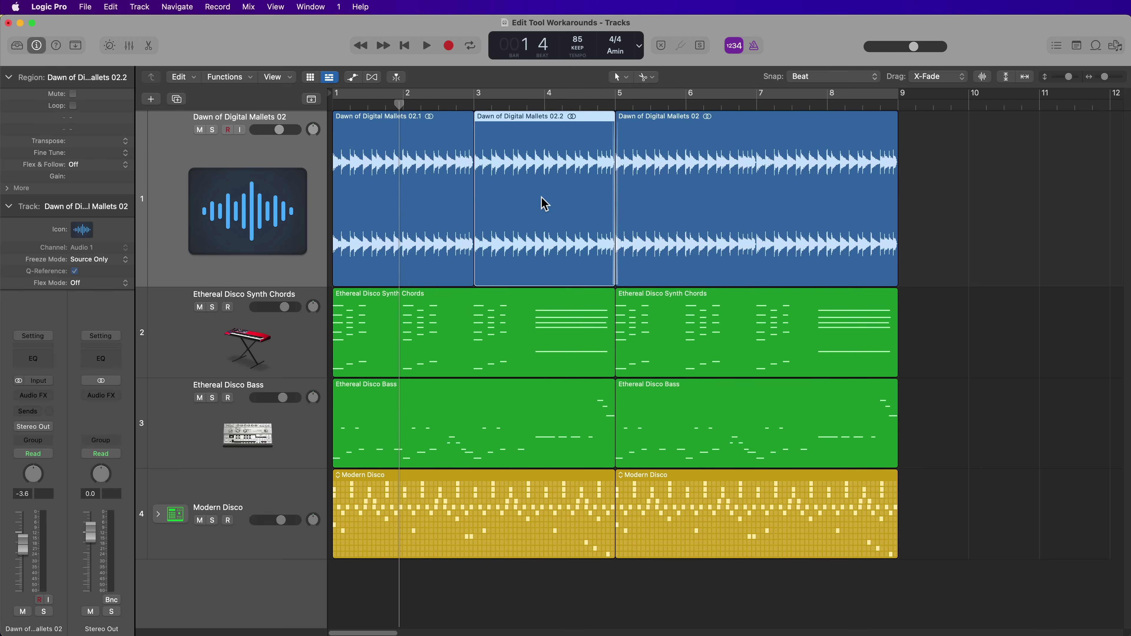
{"action": "left_click", "coordinate": [545, 151]}
{"action": "left_click", "coordinate": [753, 154]}
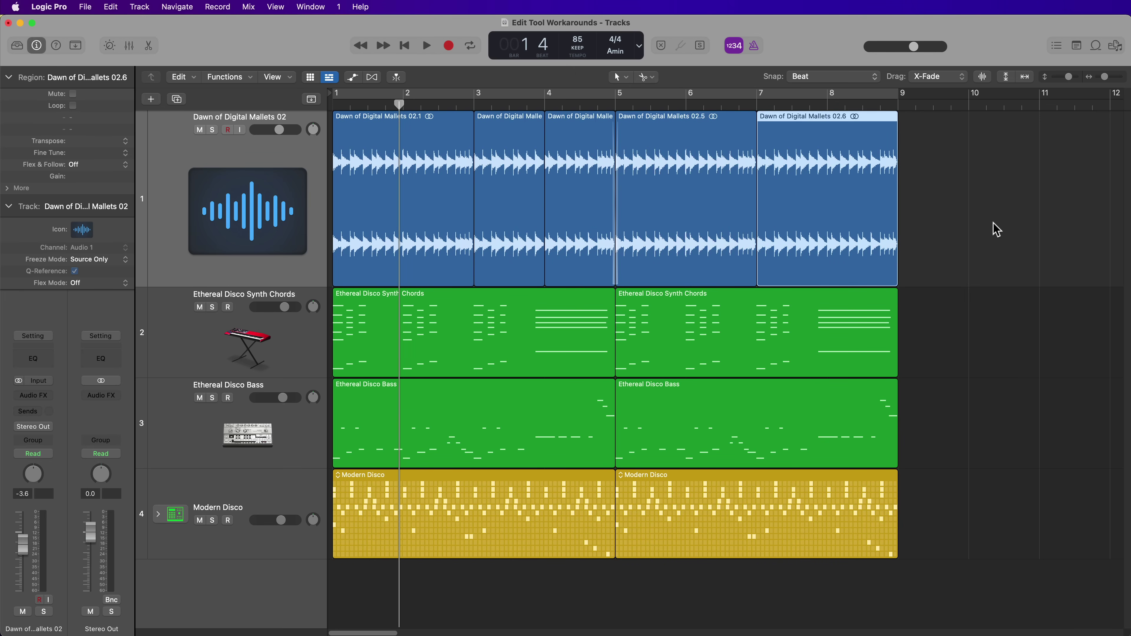
Undo the three Scissors Tool splits on the audio track
{"action": "key", "text": "super+z"}
{"action": "key", "text": "super+z"}
{"action": "key", "text": "super+z"}
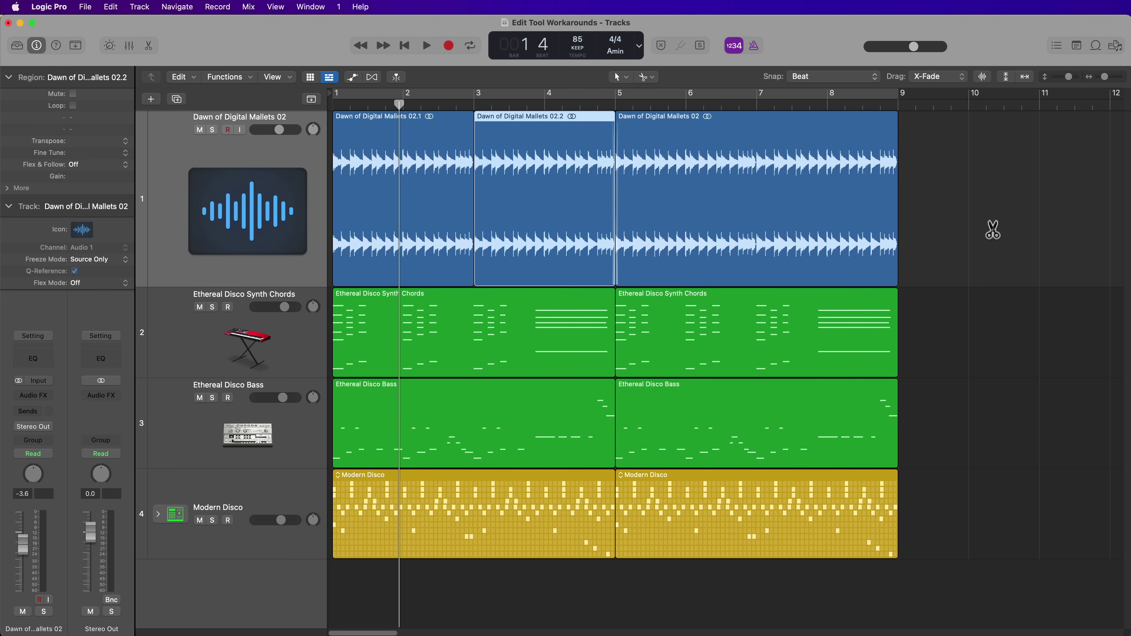
Split the first audio region at bar 3 and the second at bar 6 at the playhead, without using the Scissors Tool
{"action": "left_click_drag", "start_coordinate": [457, 104], "coordinate": [476, 157]}
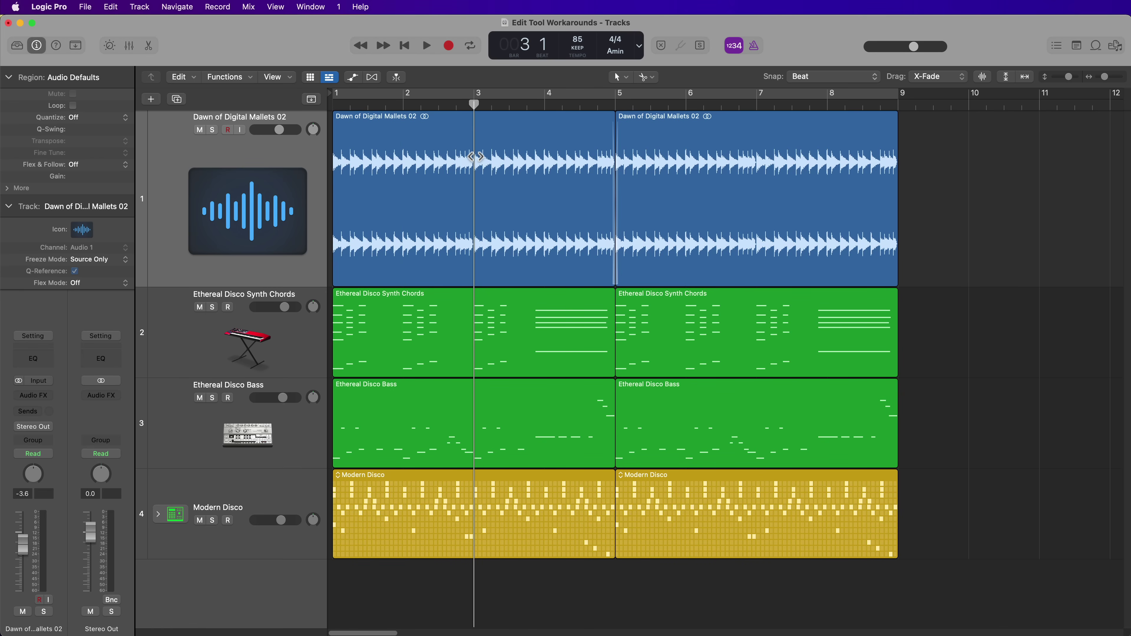
{"action": "left_click", "coordinate": [462, 212]}
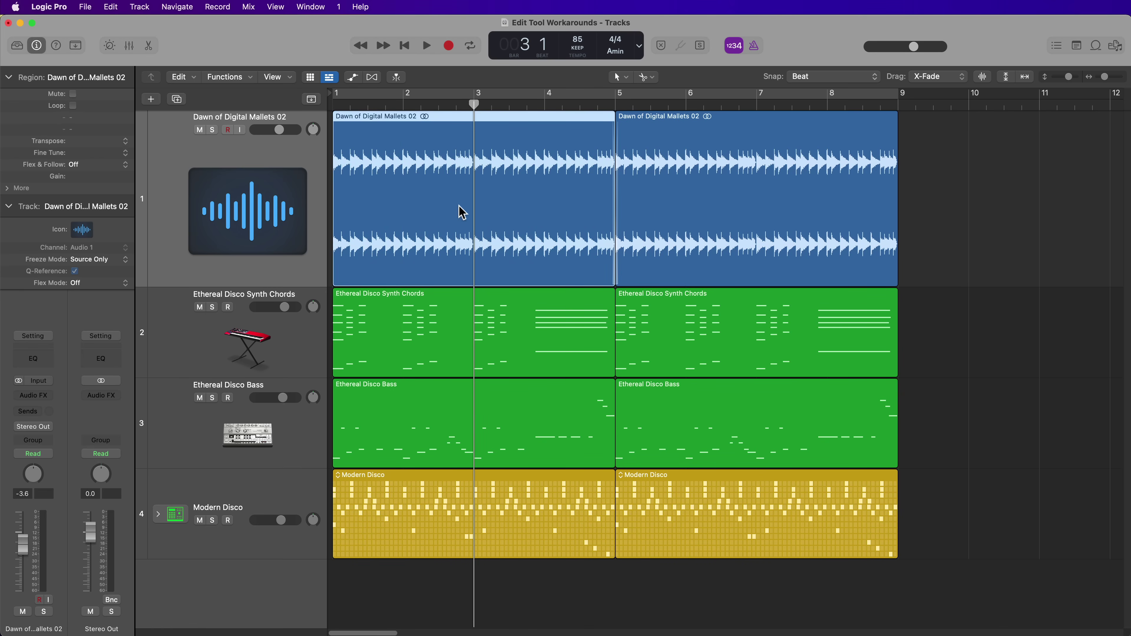
{"action": "key", "text": "super+t"}
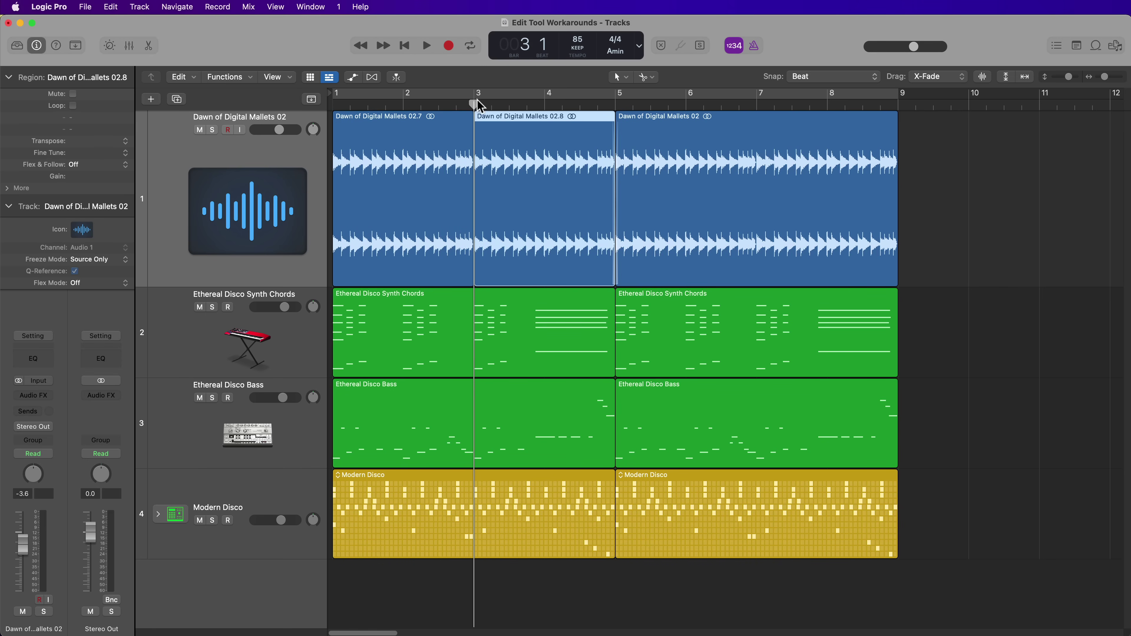
{"action": "left_click_drag", "start_coordinate": [475, 106], "coordinate": [685, 194]}
{"action": "left_click", "coordinate": [728, 186]}
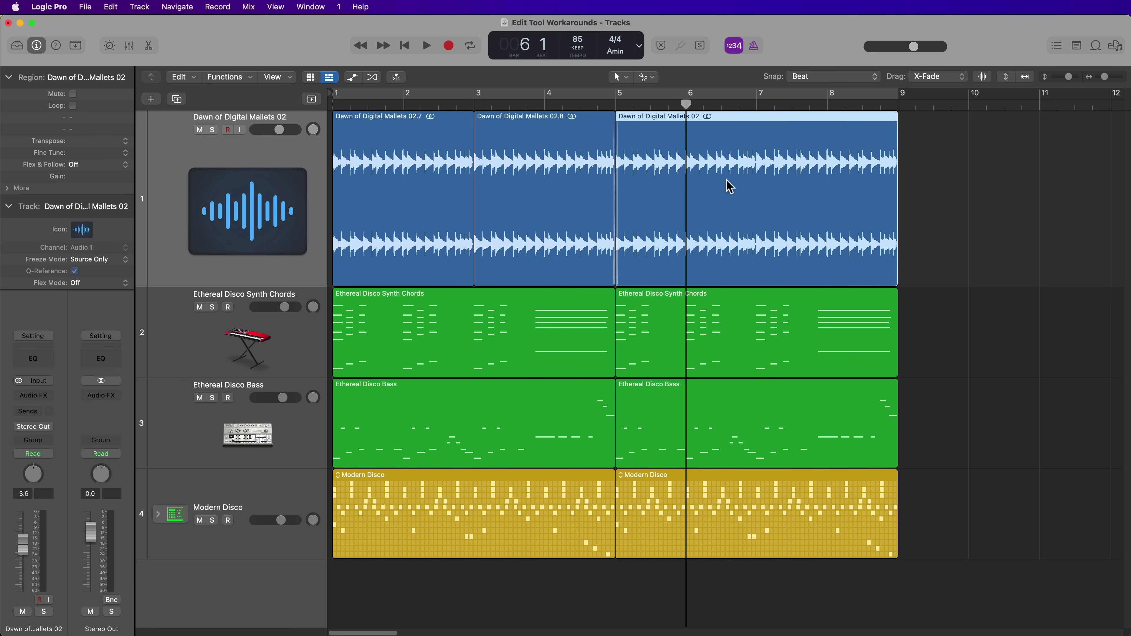
{"action": "key", "text": "super+t"}
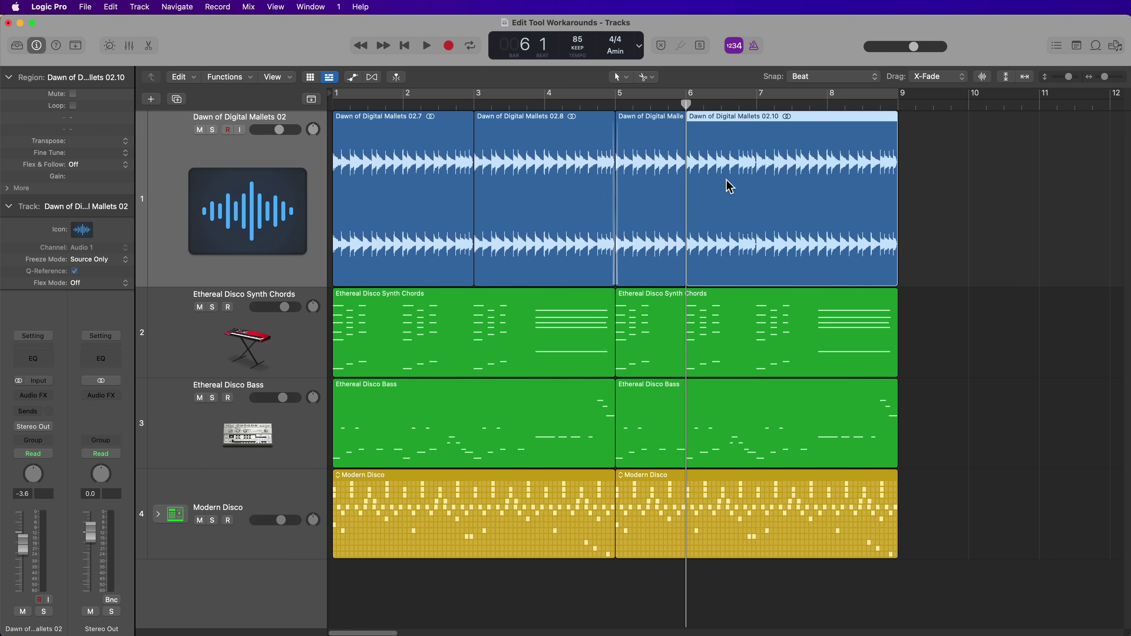
Move the playhead to bar 7 and delete all audio regions after bar 3 on the Dawn of Digital Mallets 02 track
{"action": "left_click", "coordinate": [757, 105]}
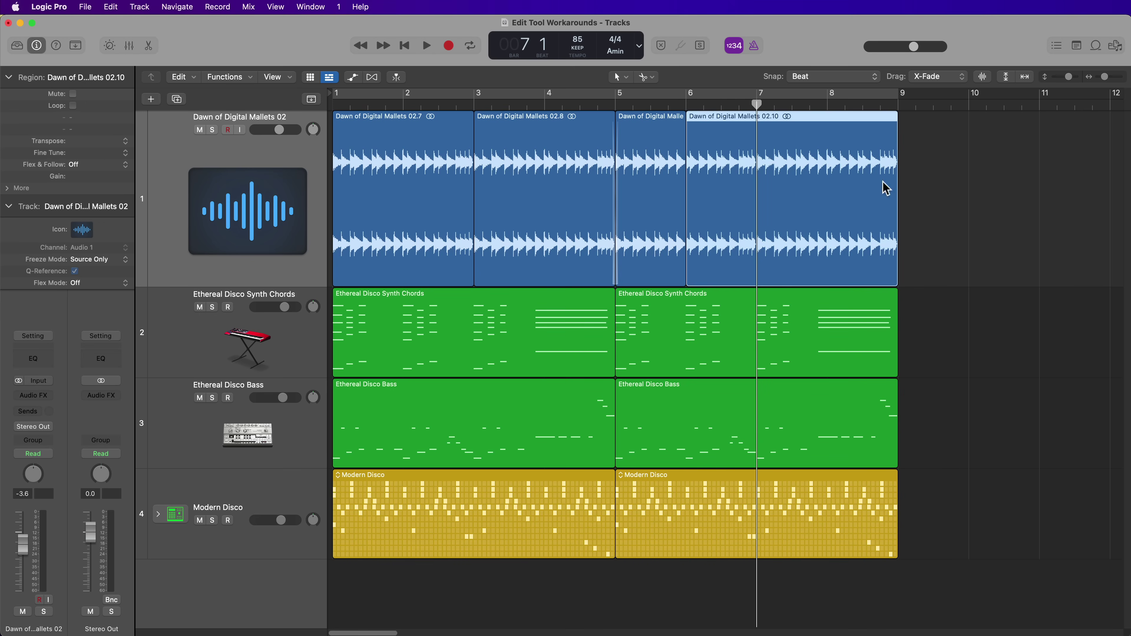
{"action": "left_click_drag", "start_coordinate": [912, 189], "coordinate": [593, 195]}
{"action": "key", "text": "Delete"}
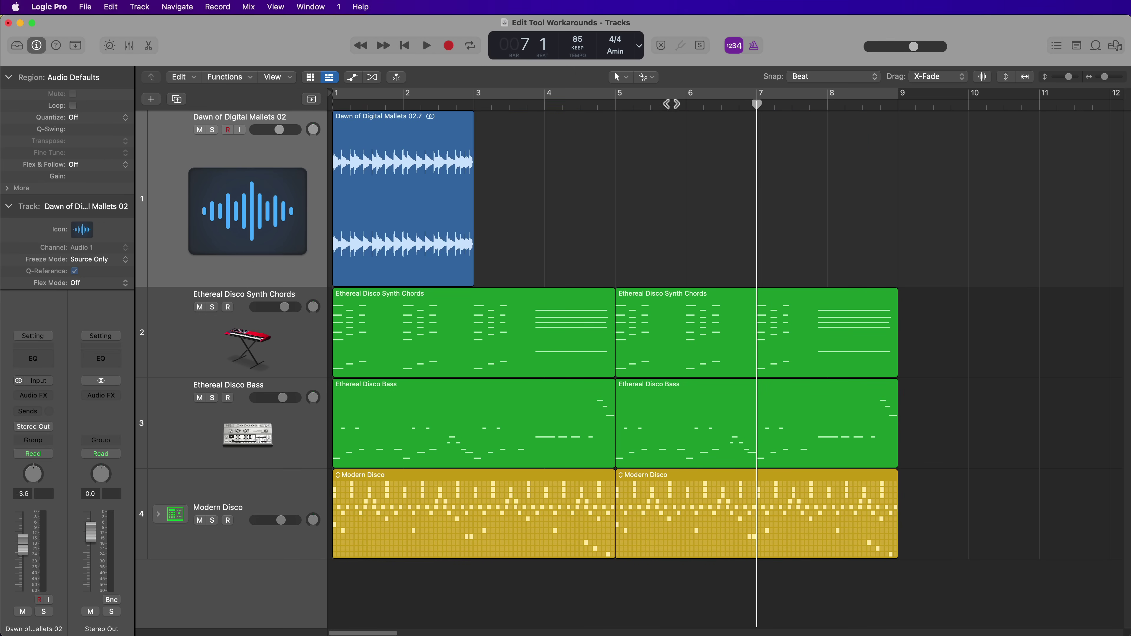
Set the secondary tool to the Marquee Tool and extend the remaining audio region to bar 5
{"action": "left_click", "coordinate": [646, 77]}
{"action": "left_click", "coordinate": [686, 250]}
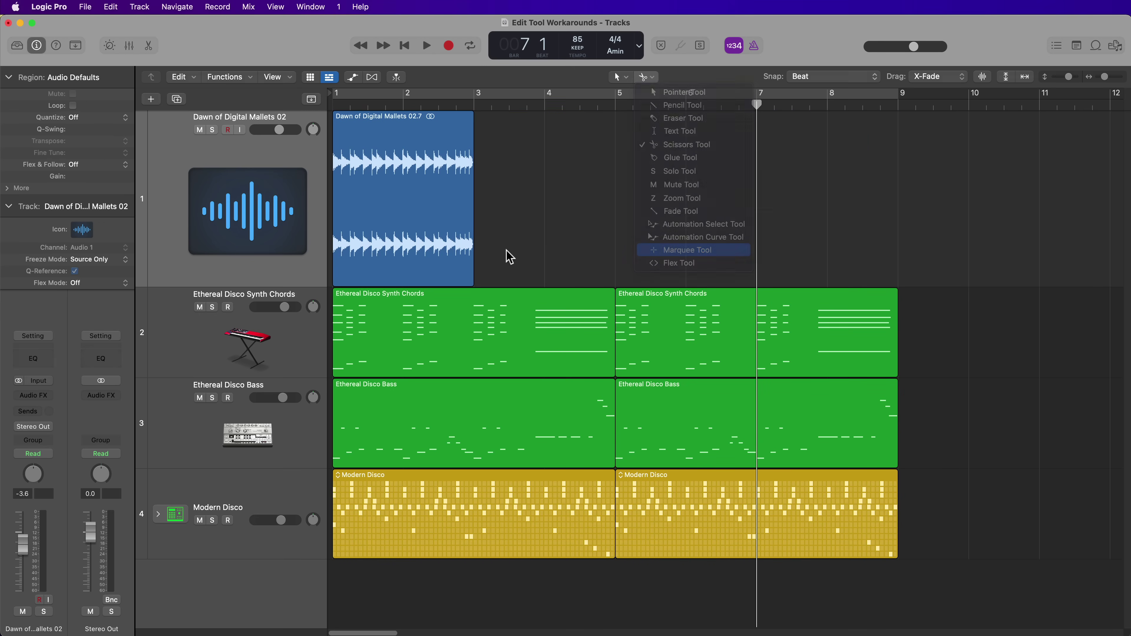
{"action": "left_click_drag", "start_coordinate": [470, 281], "coordinate": [614, 297]}
{"action": "left_click", "coordinate": [625, 171]}
Delete the audio between bars 3 and 4 with a marquee selection, and undo the deletion
{"action": "left_click_drag", "start_coordinate": [474, 144], "coordinate": [536, 144]}
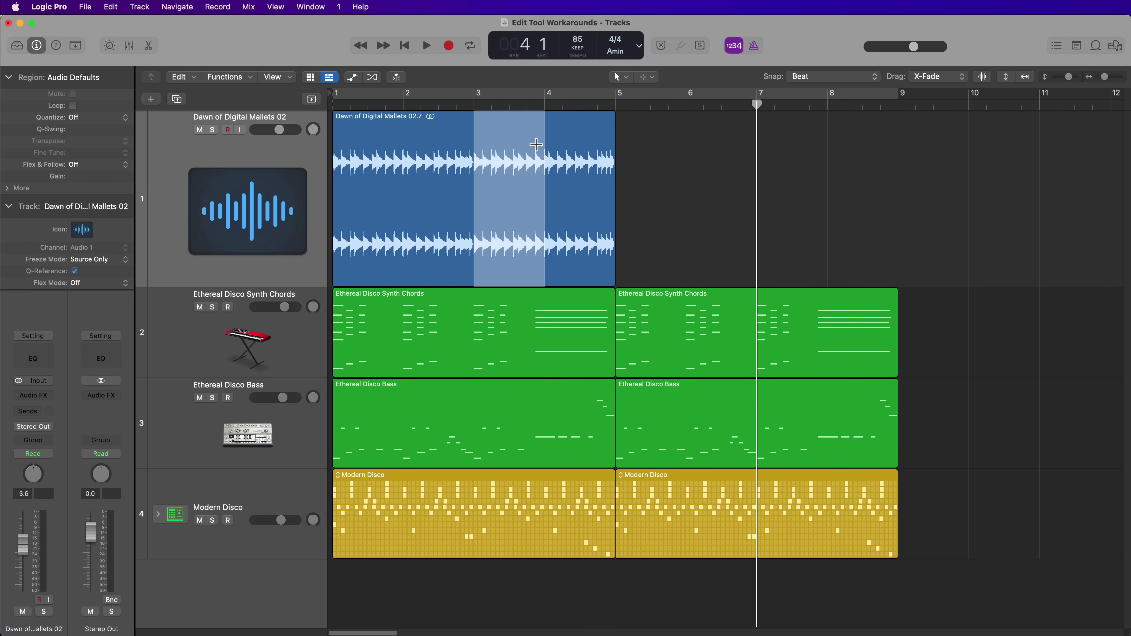
{"action": "key", "text": "Delete"}
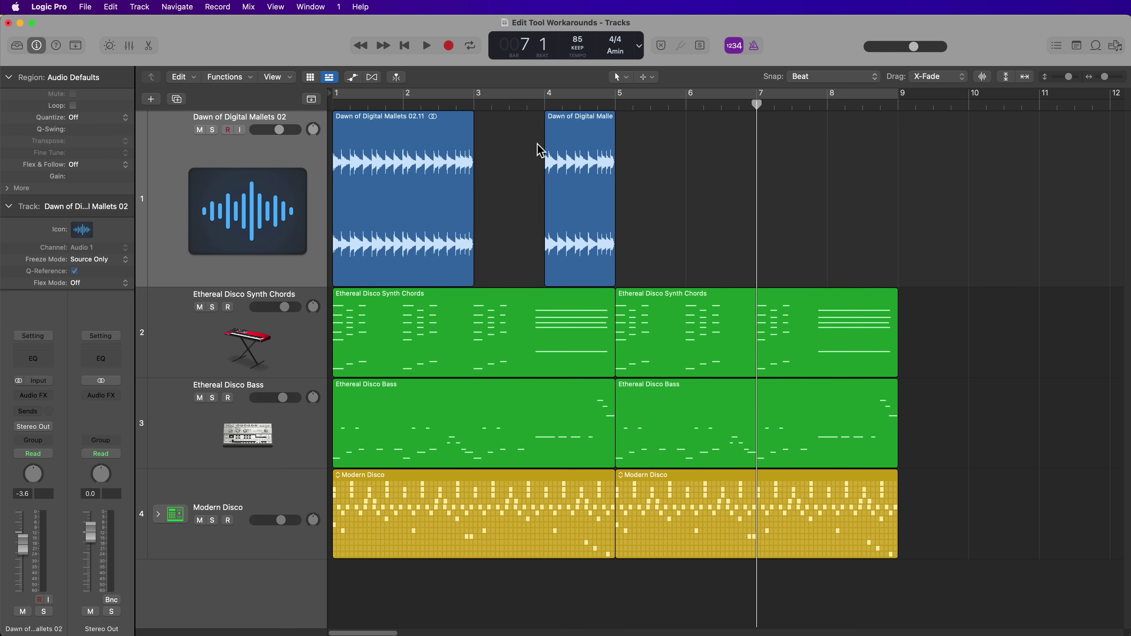
{"action": "key", "text": "super+z"}
{"action": "left_click", "coordinate": [683, 151]}
{"action": "left_click_drag", "start_coordinate": [683, 152], "coordinate": [619, 156]}
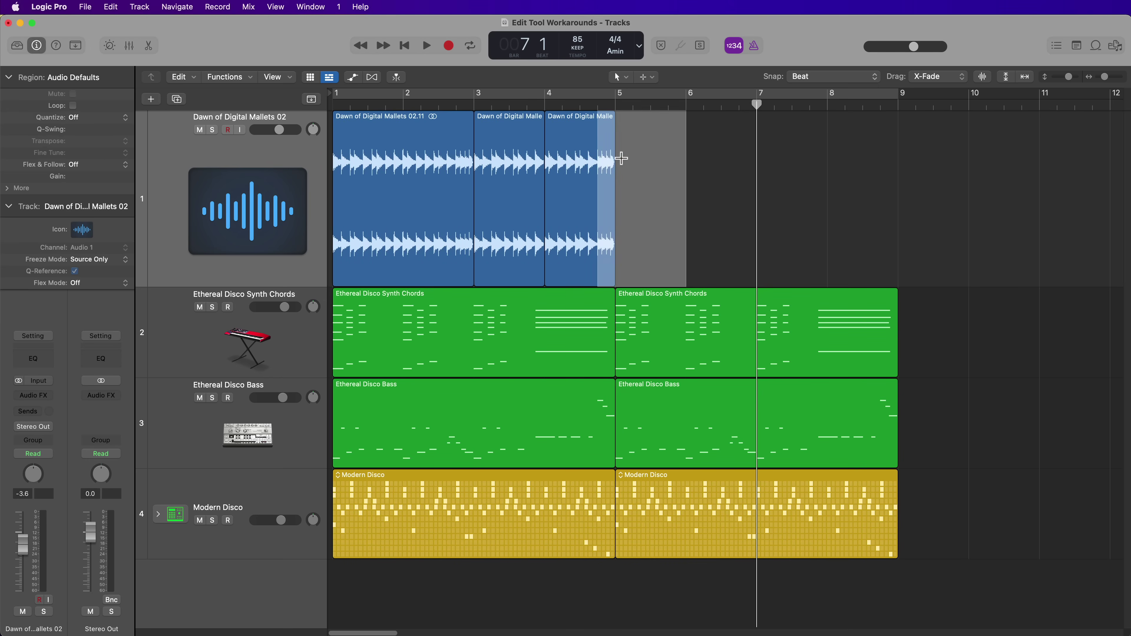
{"action": "key", "text": "super+z"}
Trim the end of the audio region back to bar 4 with a marquee selection, and undo the trim
{"action": "left_click_drag", "start_coordinate": [720, 166], "coordinate": [555, 172]}
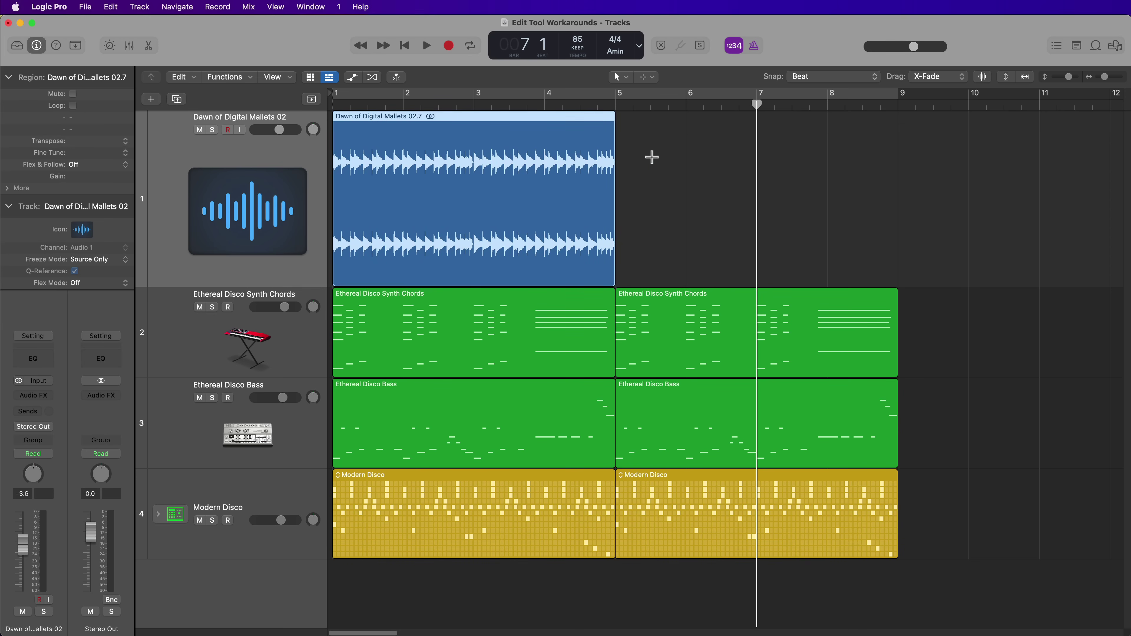
{"action": "left_click_drag", "start_coordinate": [651, 157], "coordinate": [544, 173]}
{"action": "key", "text": "Delete"}
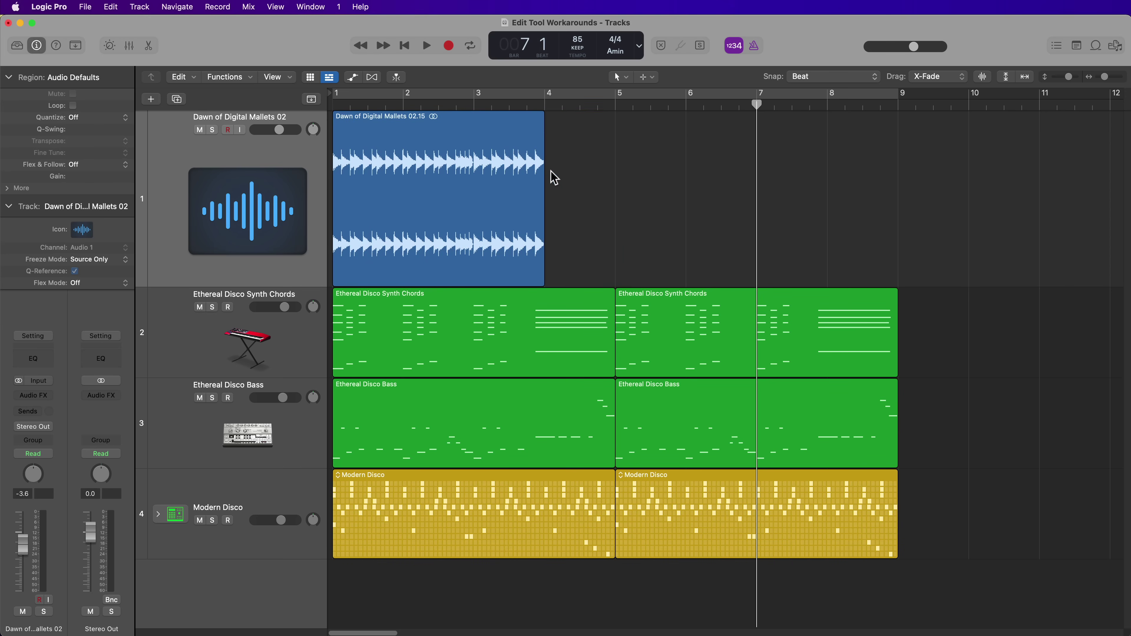
{"action": "key", "text": "super+z"}
{"action": "key", "text": "super+z"}
{"action": "key", "text": "super+shift+z"}
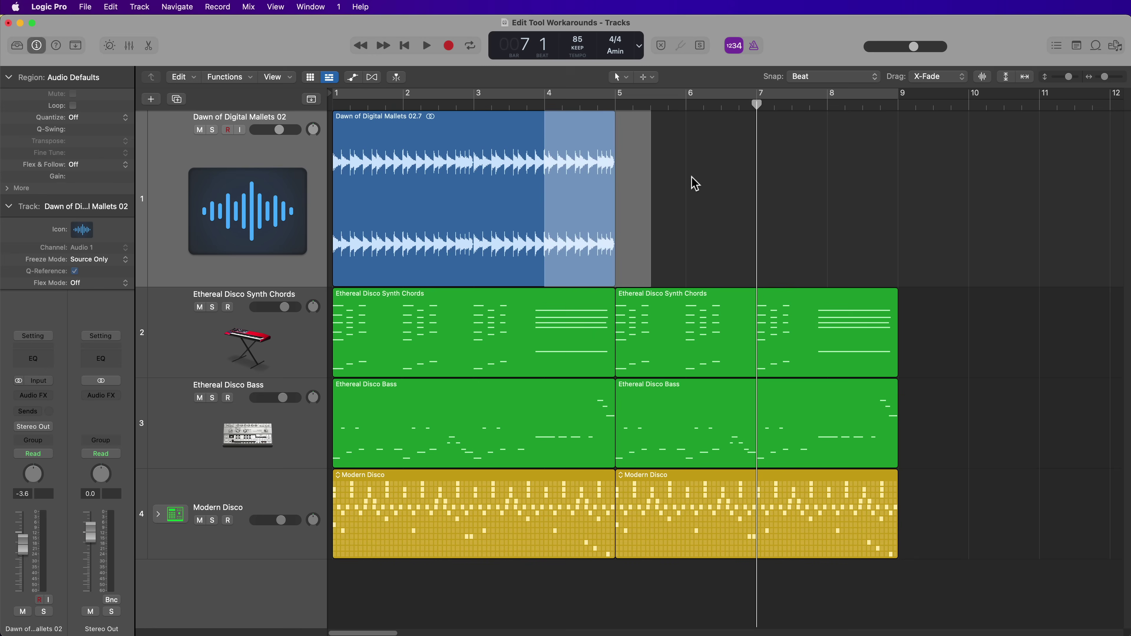
{"action": "key", "text": "super+z"}
Split bar 2 out of the audio region with a marquee selection and move the piece to bar 6
{"action": "left_click_drag", "start_coordinate": [401, 127], "coordinate": [469, 272]}
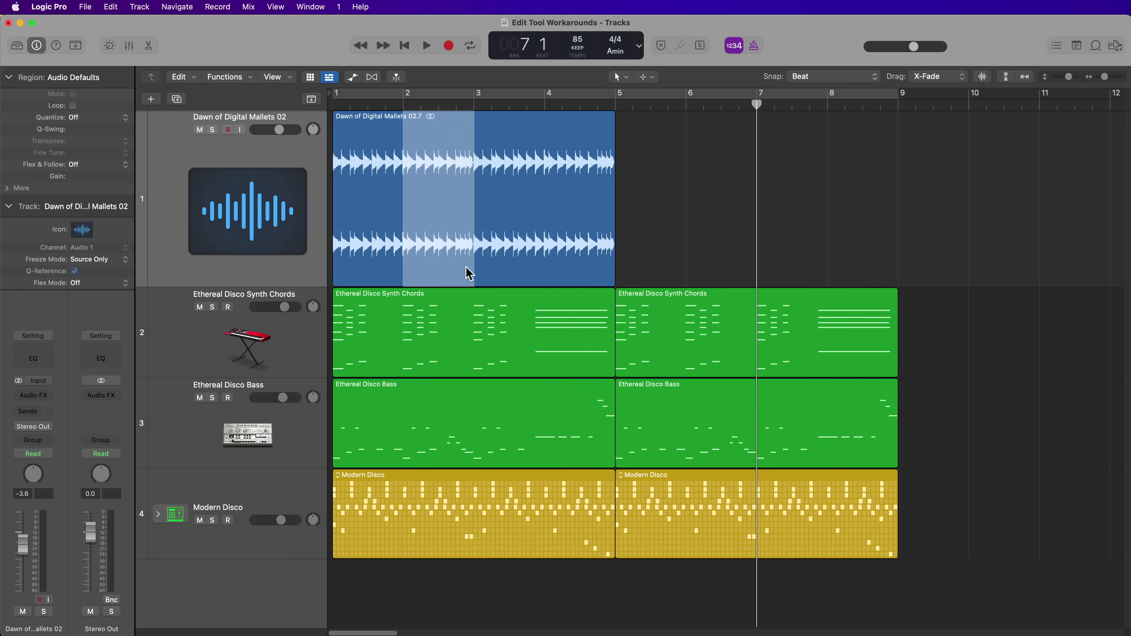
{"action": "left_click", "coordinate": [439, 196]}
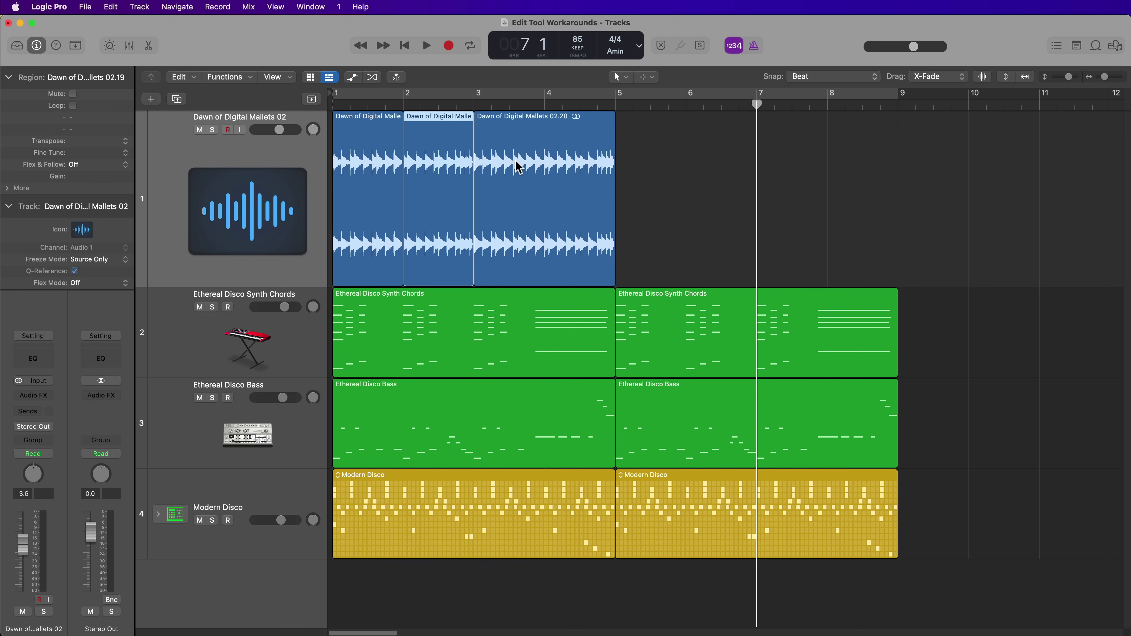
{"action": "left_click_drag", "start_coordinate": [446, 196], "coordinate": [730, 198]}
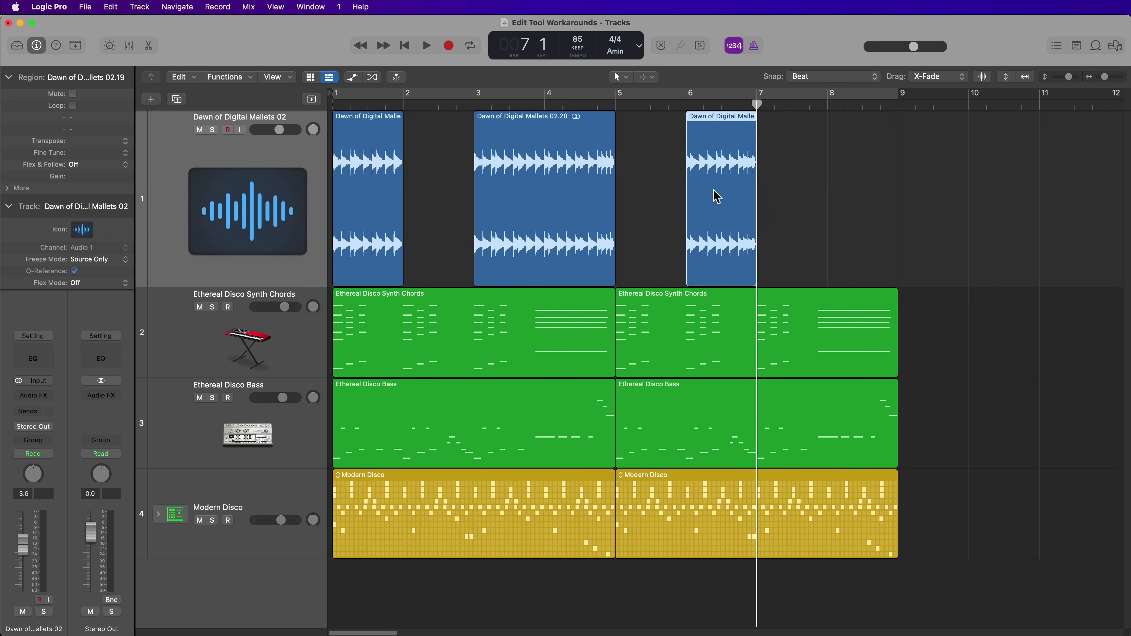
Undo the piece's move and the marquee split, and deselect the audio region
{"action": "key", "text": "super+z"}
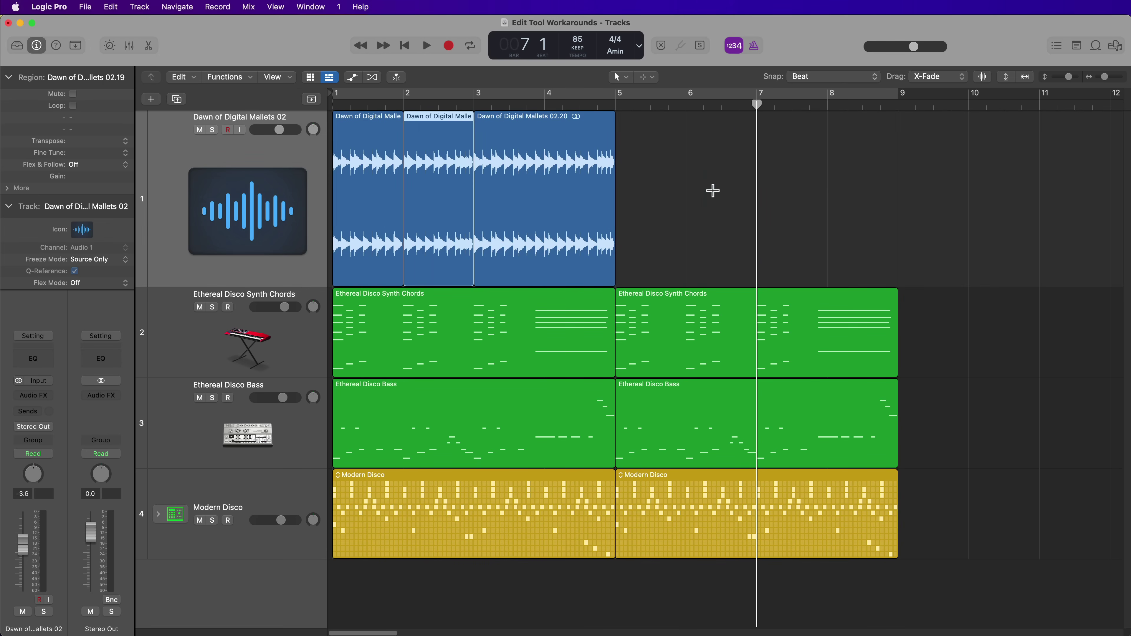
{"action": "key", "text": "super+z"}
{"action": "left_click", "coordinate": [710, 195]}
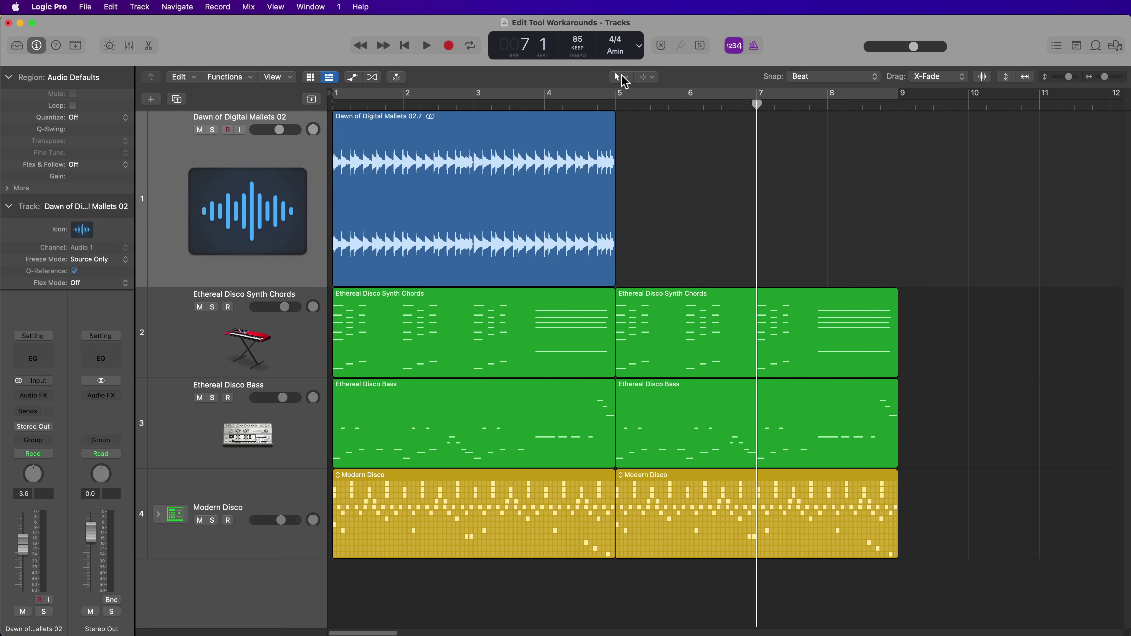
Set the secondary tool to the Scissors Tool and return the playhead to bar 1, with Snap on Beat
{"action": "left_click", "coordinate": [646, 77]}
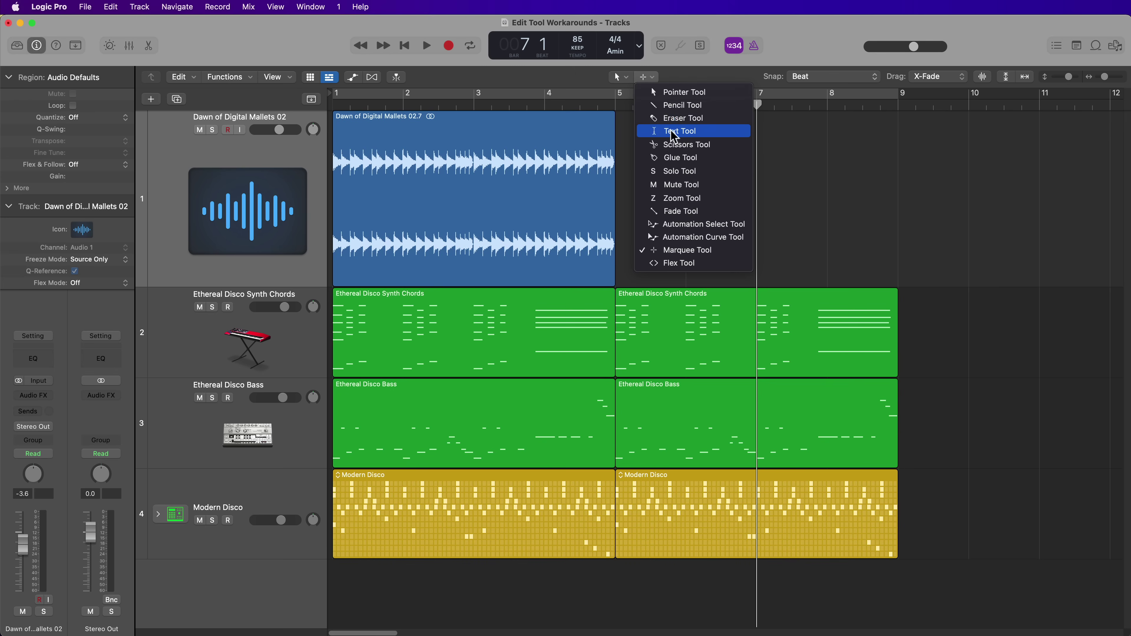
{"action": "left_click", "coordinate": [677, 145]}
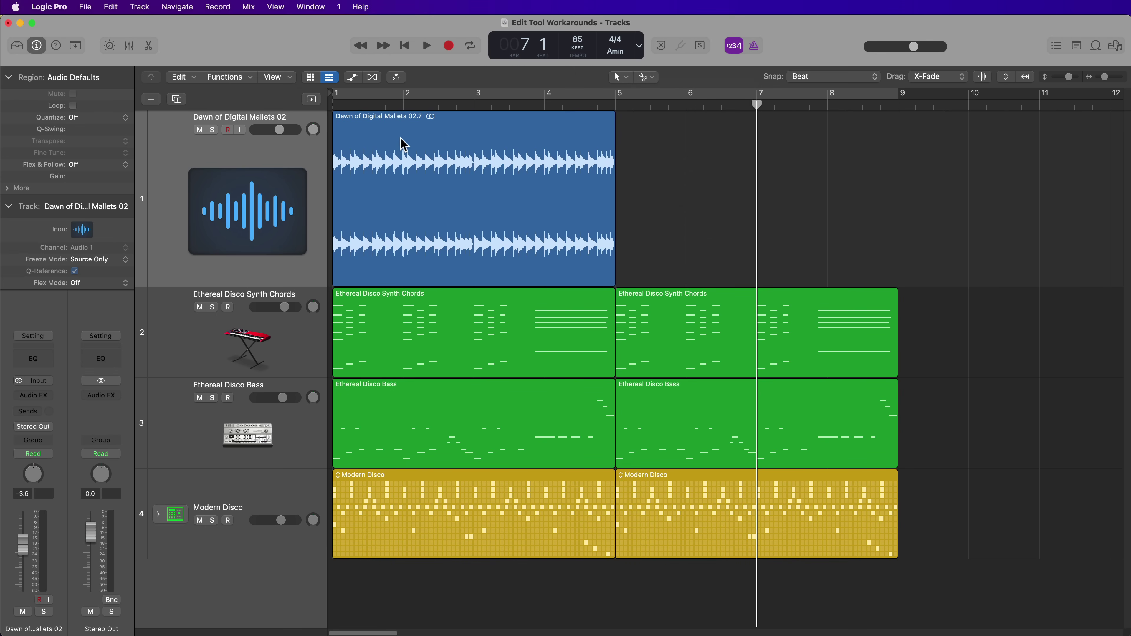
{"action": "key", "text": "Return"}
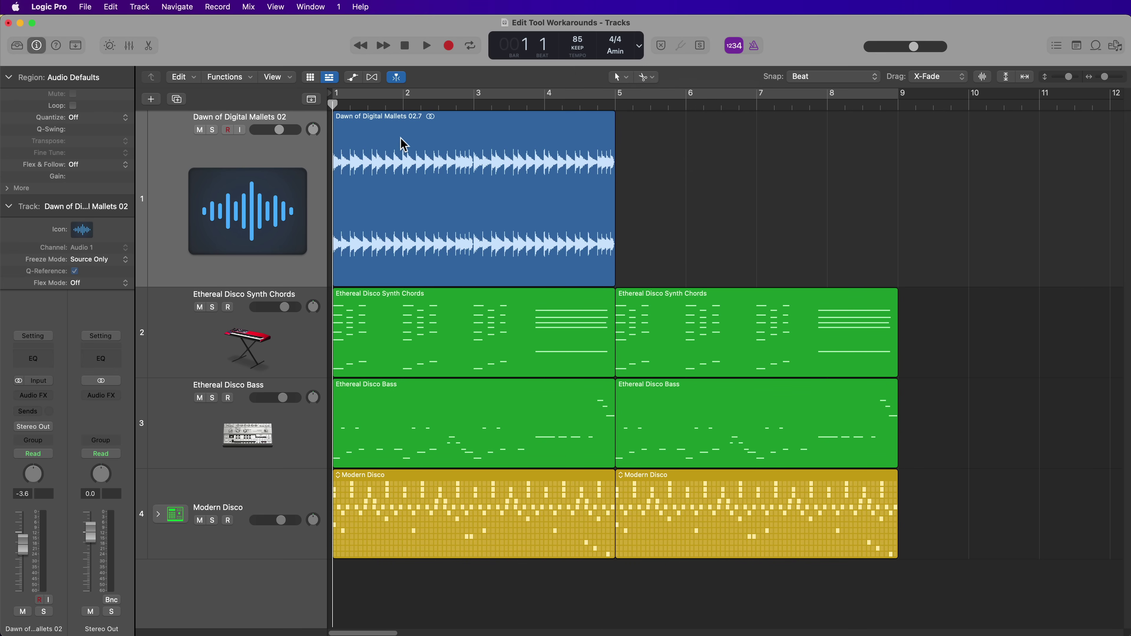
{"action": "key", "text": "super+Right"}
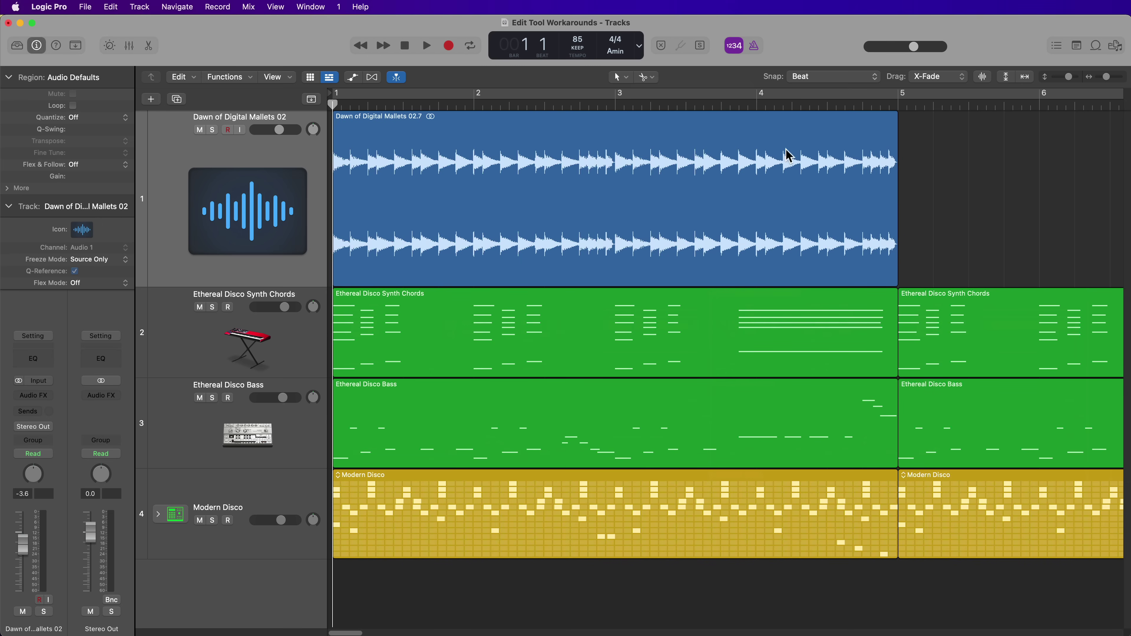
{"action": "left_click", "coordinate": [844, 78]}
{"action": "left_click", "coordinate": [843, 80]}
Try a single split at beat 2 of bar 1 and a repeated split into equal one-beat slices, undoing each
{"action": "left_click", "coordinate": [370, 141]}
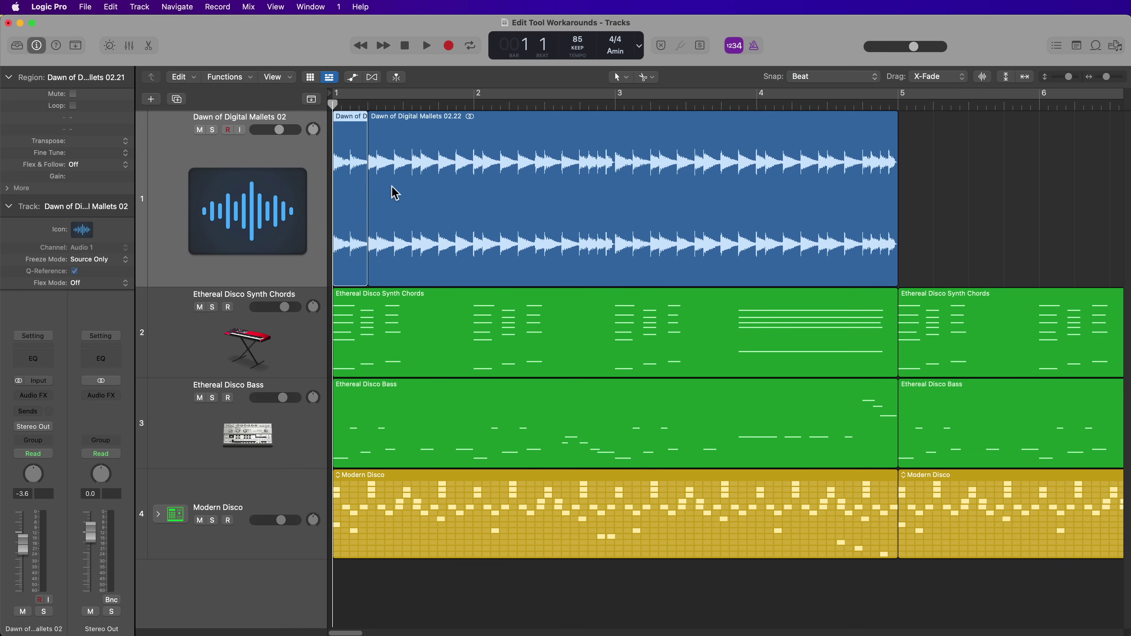
{"action": "key", "text": "super+z"}
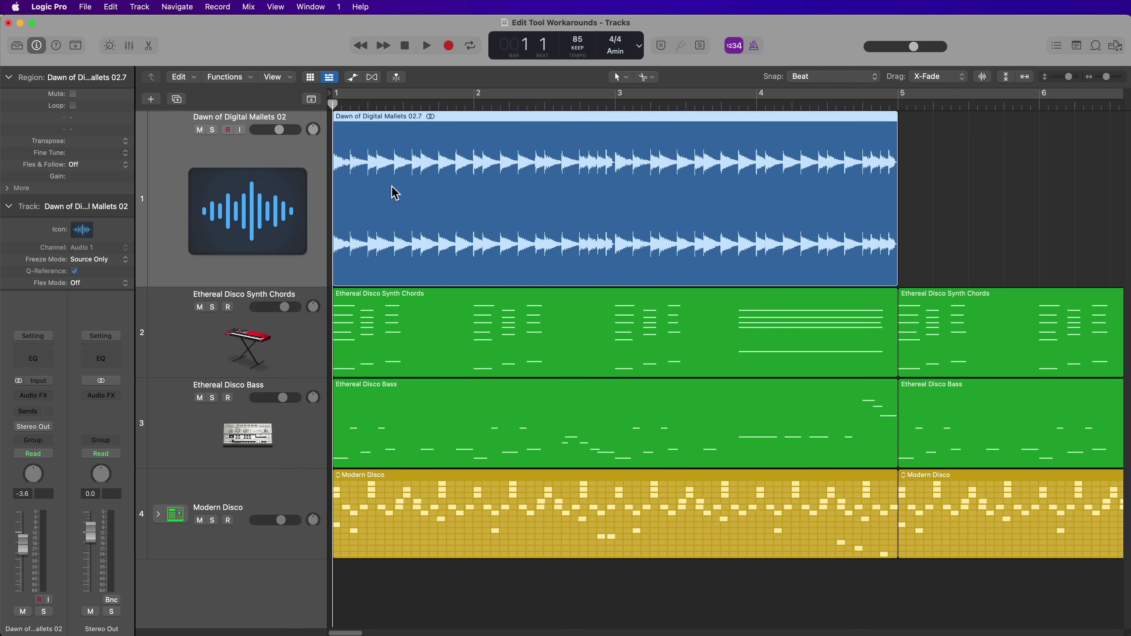
{"action": "left_click", "coordinate": [368, 142], "text": "alt"}
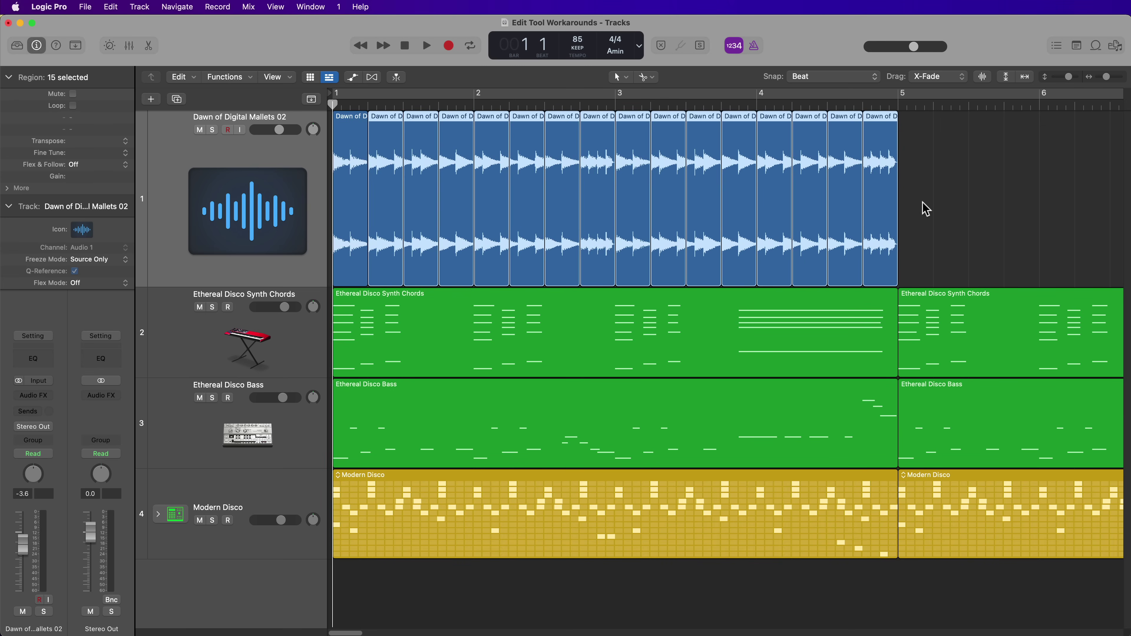
{"action": "key", "text": "super+z"}
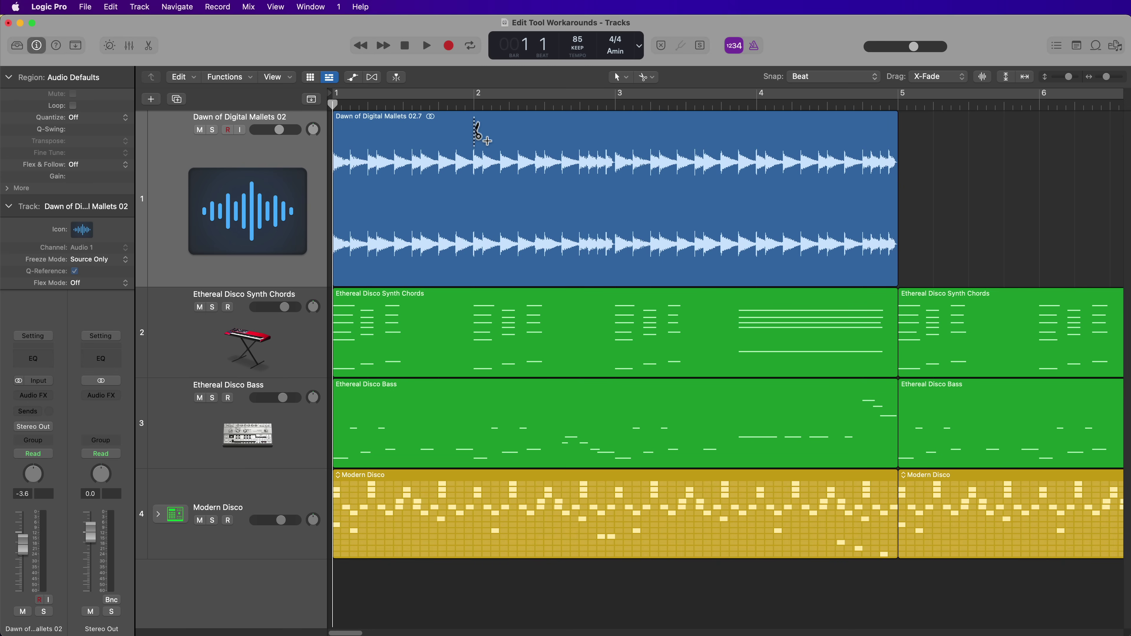
Divide the audio region into equal one-bar slices, undo that, and divide it into equal half-bar slices
{"action": "left_click", "coordinate": [474, 133], "text": "alt"}
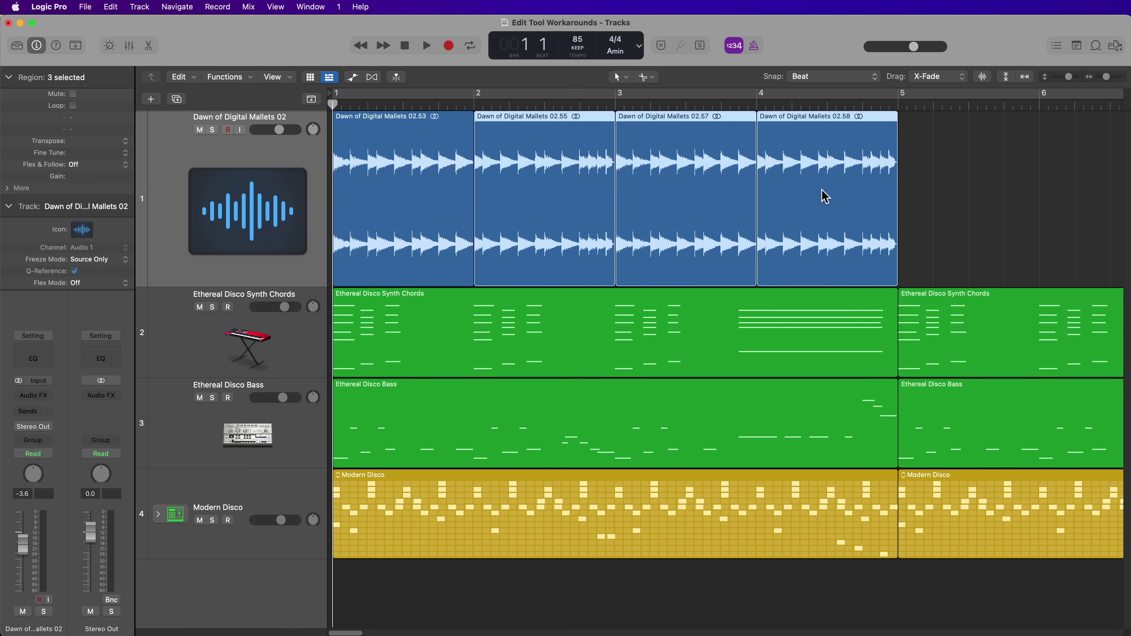
{"action": "key", "text": "super+z"}
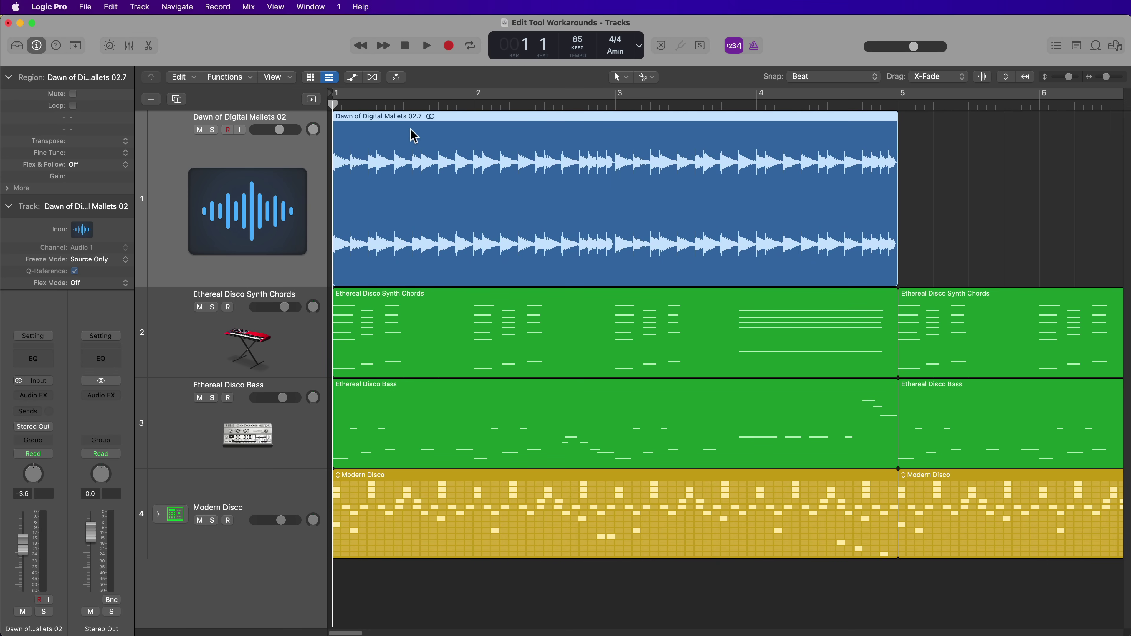
{"action": "left_click", "coordinate": [402, 134], "text": "alt+super"}
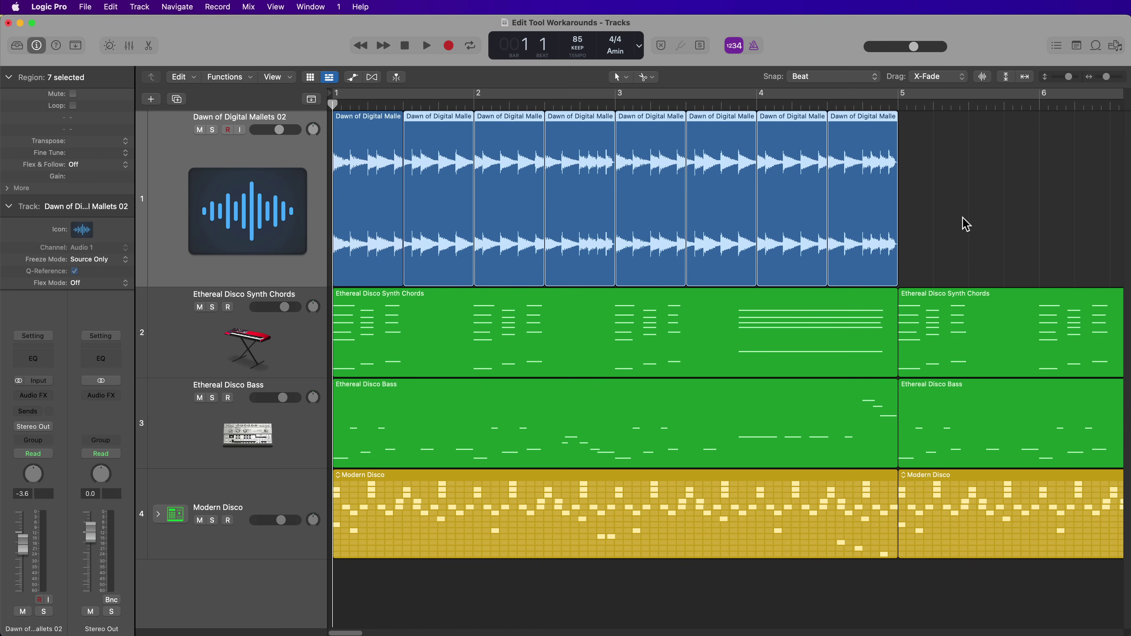
Undo the division of the audio region into half-bar slices
{"action": "key", "text": "super+z"}
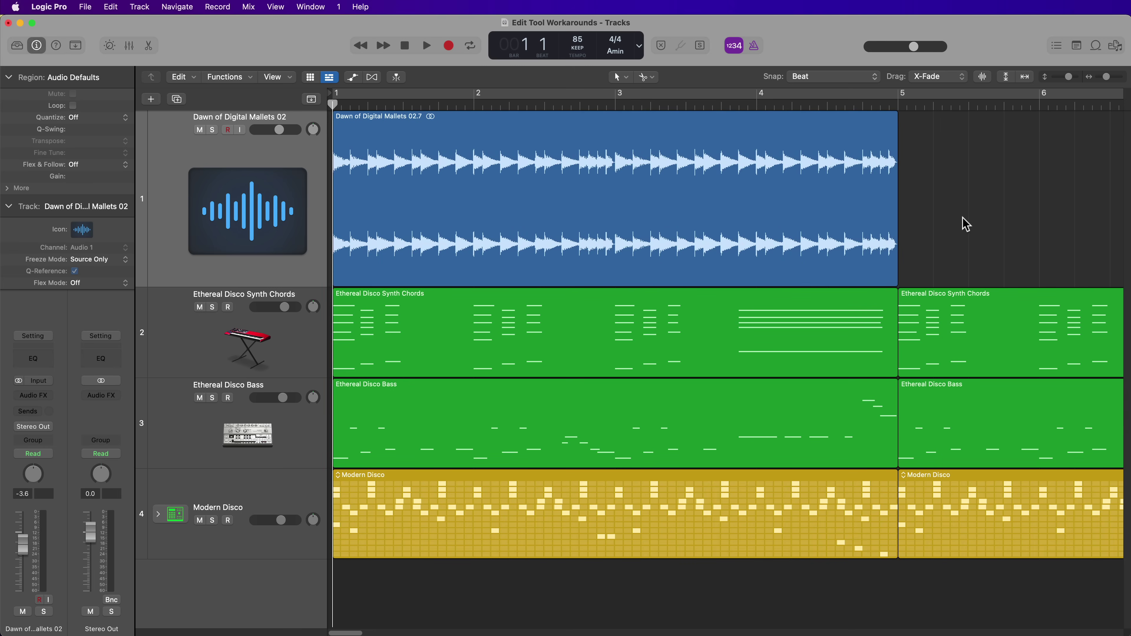
{"action": "left_click", "coordinate": [775, 210]}
{"action": "left_click", "coordinate": [646, 77]}
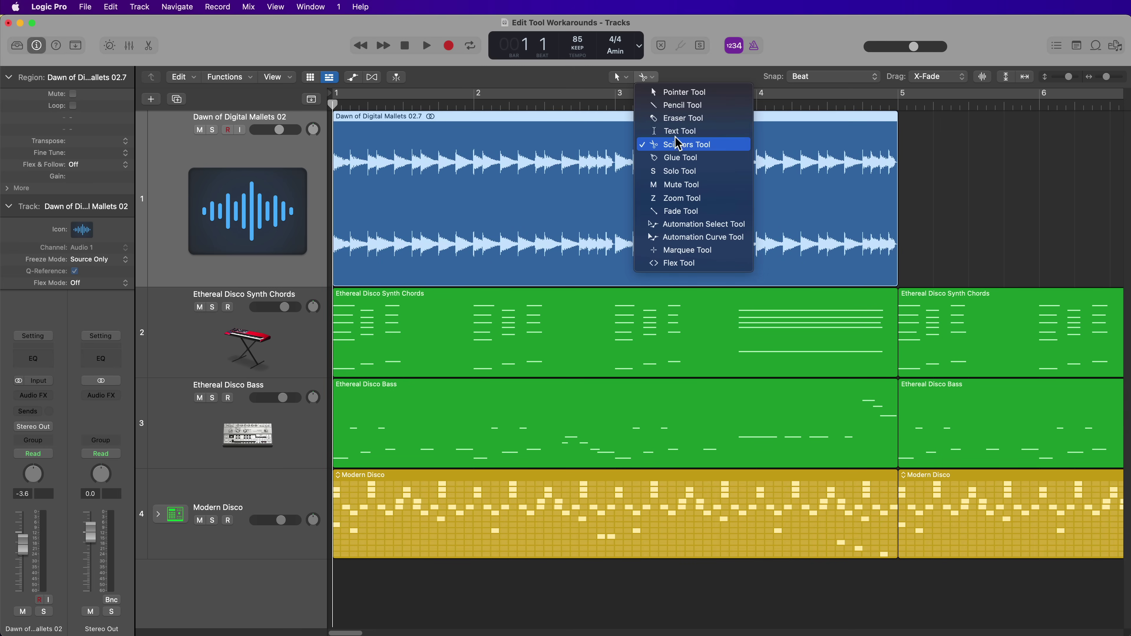
{"action": "left_click", "coordinate": [946, 164]}
{"action": "key", "text": "super+z"}
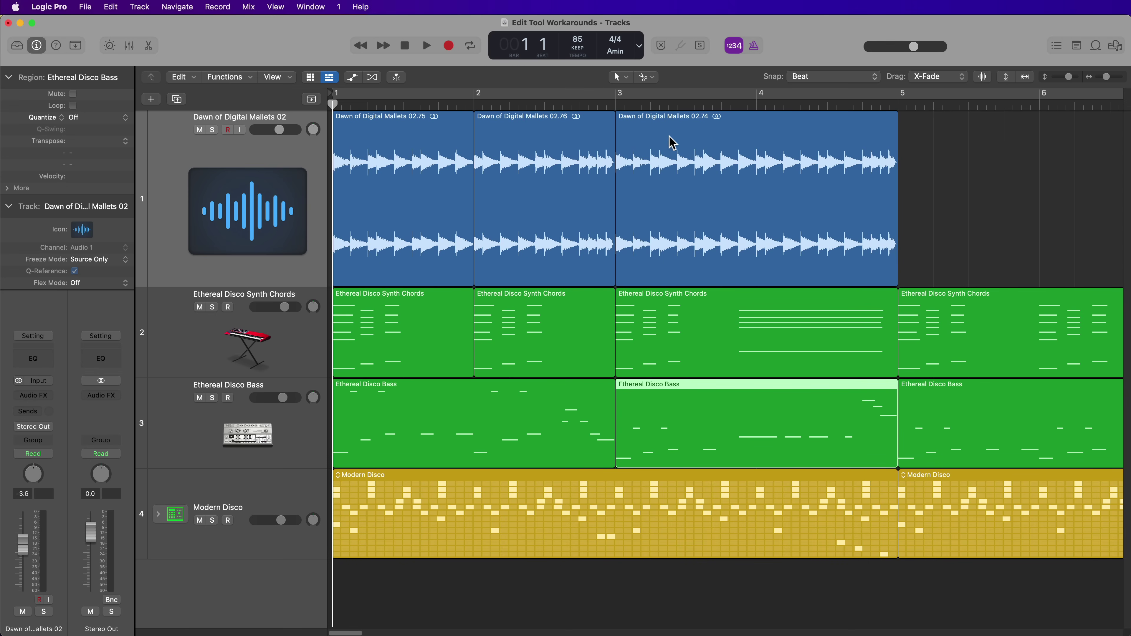
Set the secondary tool to the Glue Tool and glue the three Digital Mallets audio pieces into one region
{"action": "left_click", "coordinate": [653, 78]}
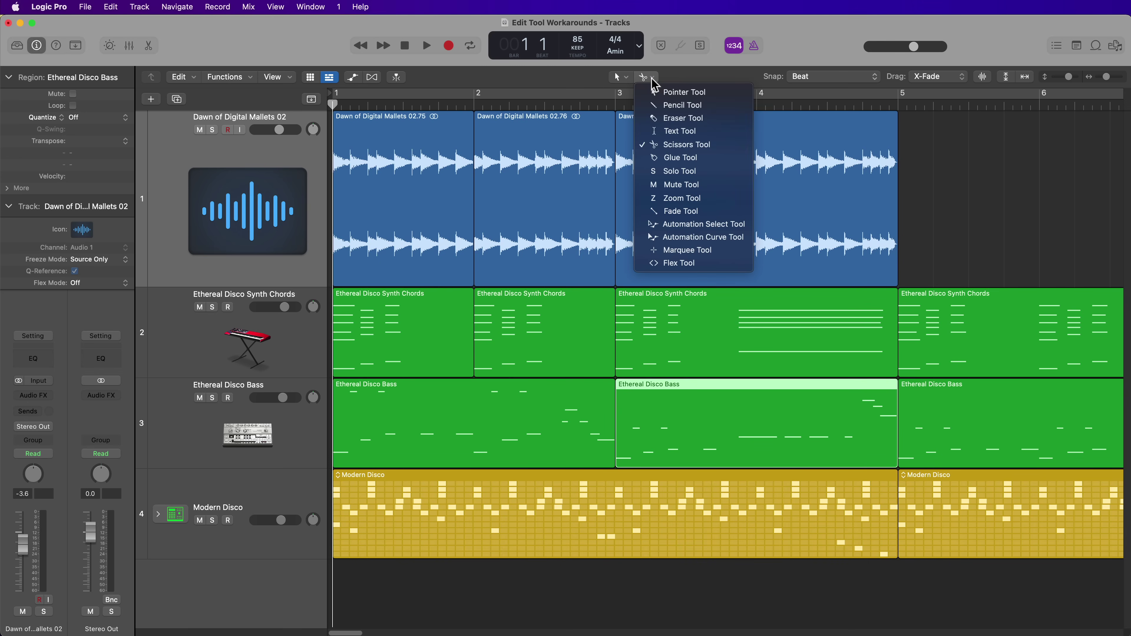
{"action": "left_click", "coordinate": [710, 155]}
{"action": "left_click", "coordinate": [999, 198]}
{"action": "left_click_drag", "start_coordinate": [1000, 198], "coordinate": [455, 197]}
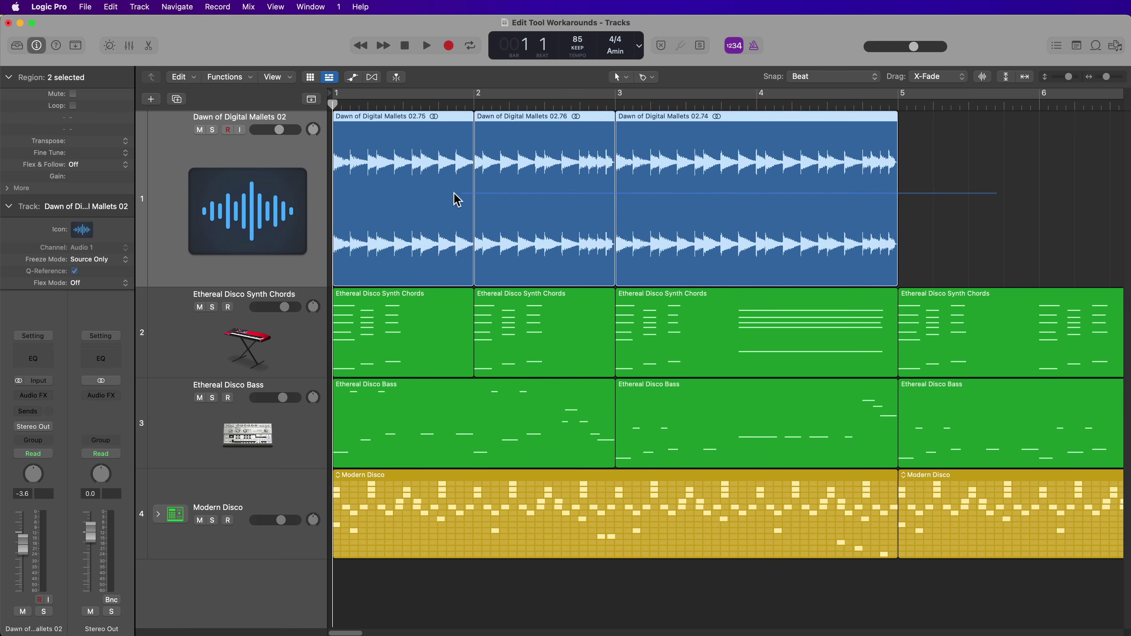
{"action": "left_click", "coordinate": [455, 197], "text": "super"}
Glue the three Synth Chords pieces before bar 5 together, and likewise the two Bass pieces
{"action": "left_click", "coordinate": [451, 321]}
{"action": "left_click", "coordinate": [521, 318], "text": "shift"}
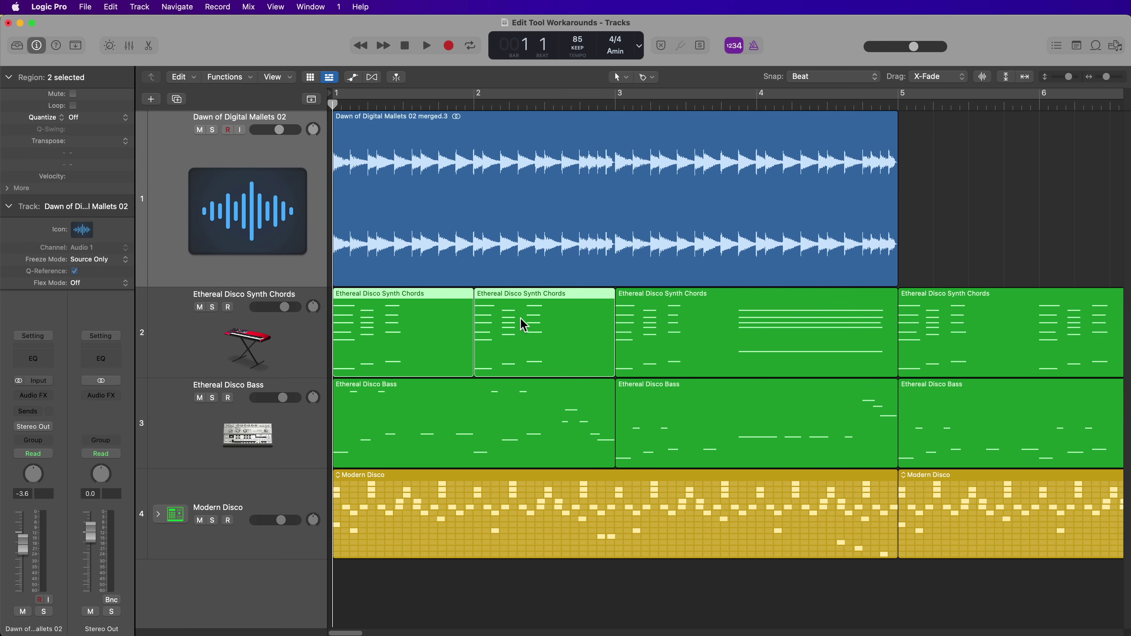
{"action": "left_click", "coordinate": [685, 338], "text": "shift"}
{"action": "left_click", "coordinate": [685, 338], "text": "super"}
{"action": "left_click", "coordinate": [689, 429]}
{"action": "left_click", "coordinate": [560, 420], "text": "shift"}
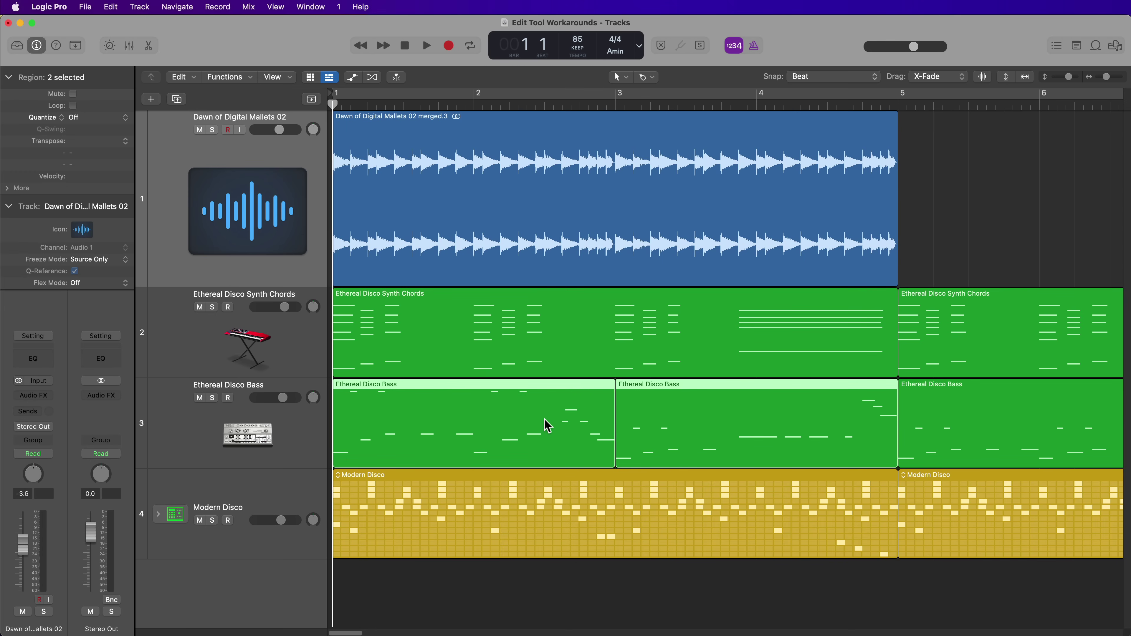
{"action": "left_click", "coordinate": [544, 420], "text": "super"}
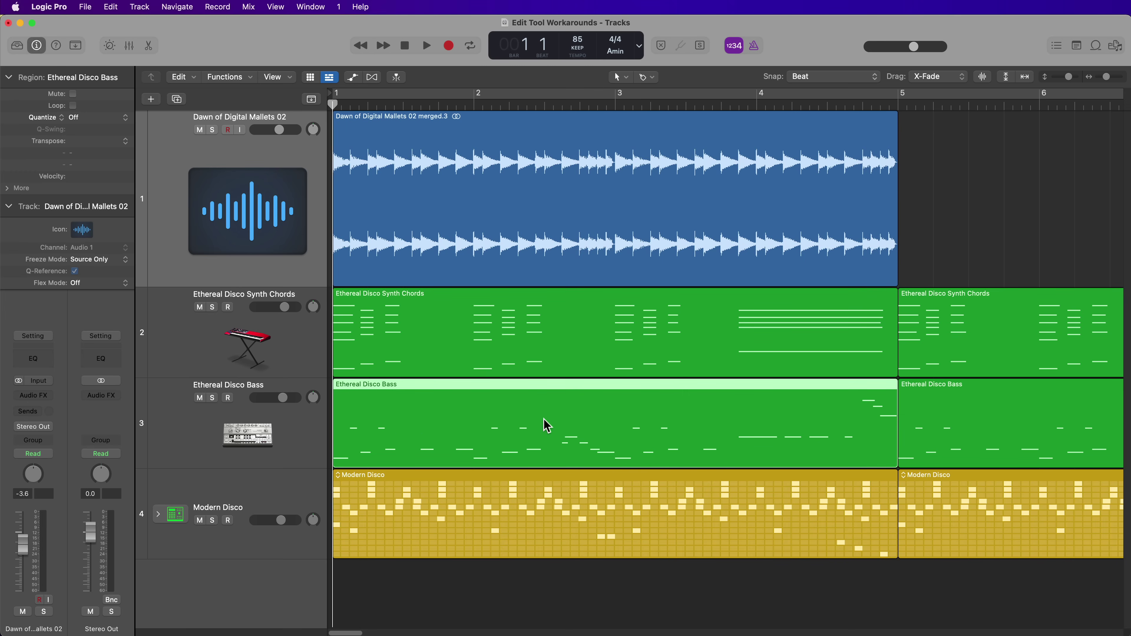
Undo the glue edits on the bass, chords and audio tracks to bring back the separate pieces
{"action": "key", "text": "super+z"}
{"action": "key", "text": "super+z"}
{"action": "key", "text": "super+z"}
{"action": "key", "text": "super+z"}
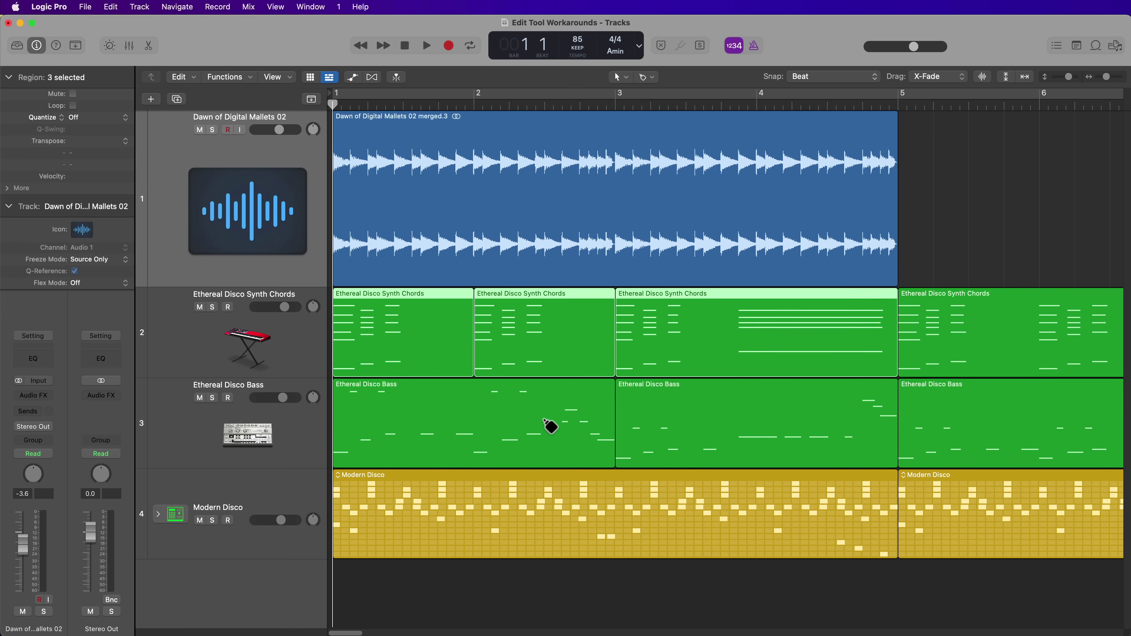
Join the three Synth Chords pieces before bar 5 into one region and the two Bass pieces into another
{"action": "left_click", "coordinate": [526, 338], "text": "shift"}
{"action": "left_click", "coordinate": [670, 328], "text": "shift"}
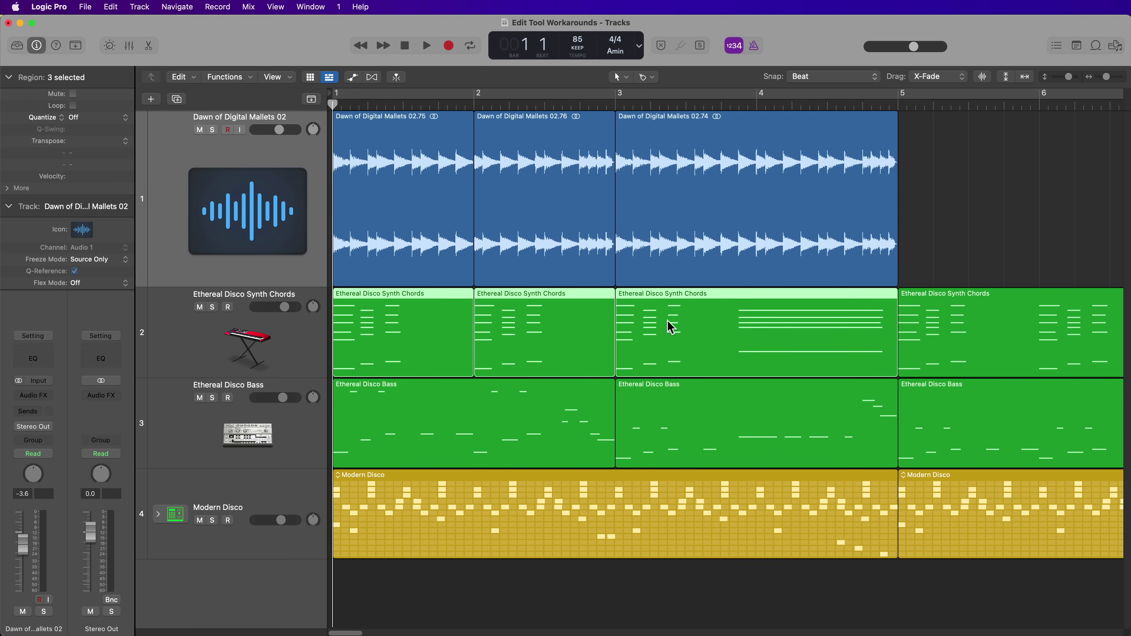
{"action": "left_click", "coordinate": [667, 321], "text": "super"}
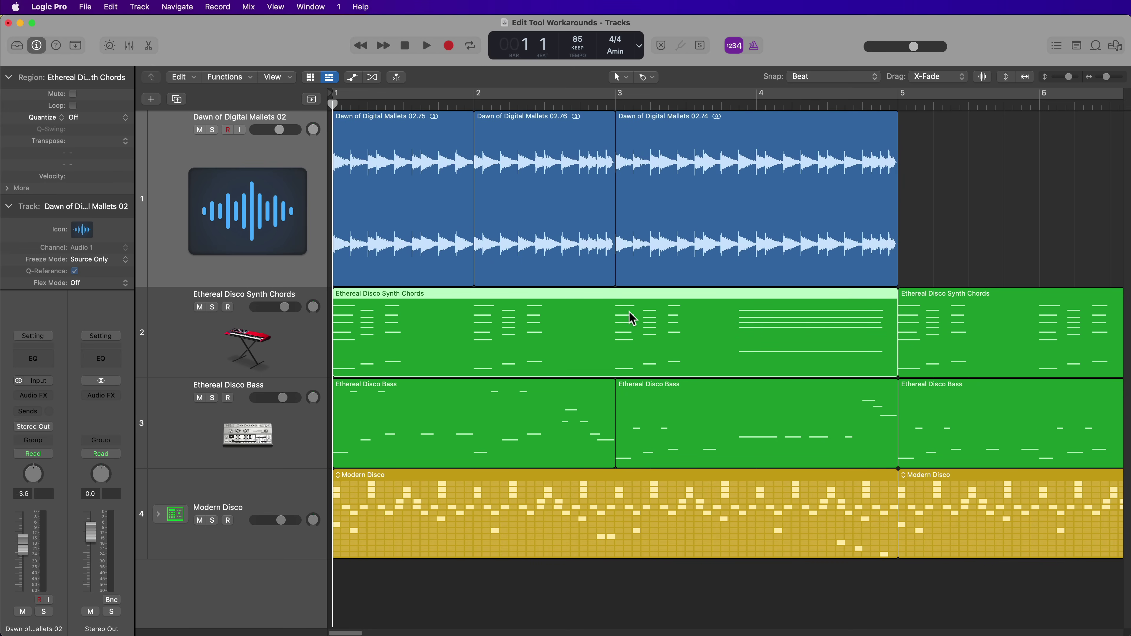
{"action": "left_click", "coordinate": [562, 422]}
{"action": "left_click", "coordinate": [658, 427], "text": "shift"}
{"action": "left_click", "coordinate": [658, 427], "text": "super"}
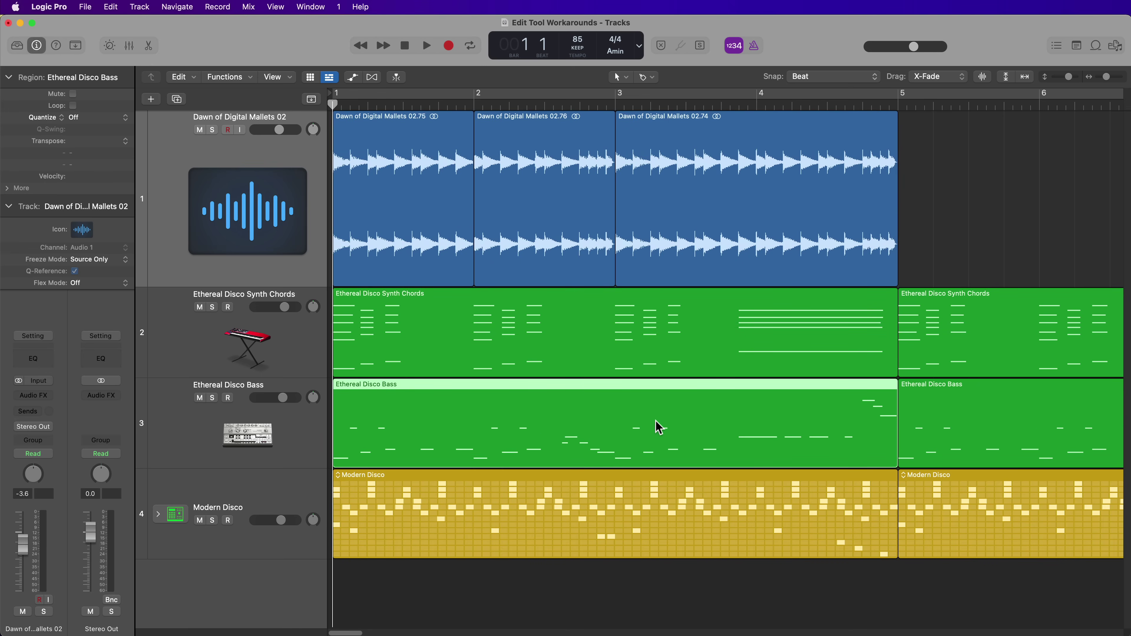
Try to join the three audio pieces, cancelling the creation of a new audio file
{"action": "left_click_drag", "start_coordinate": [952, 172], "coordinate": [461, 167]}
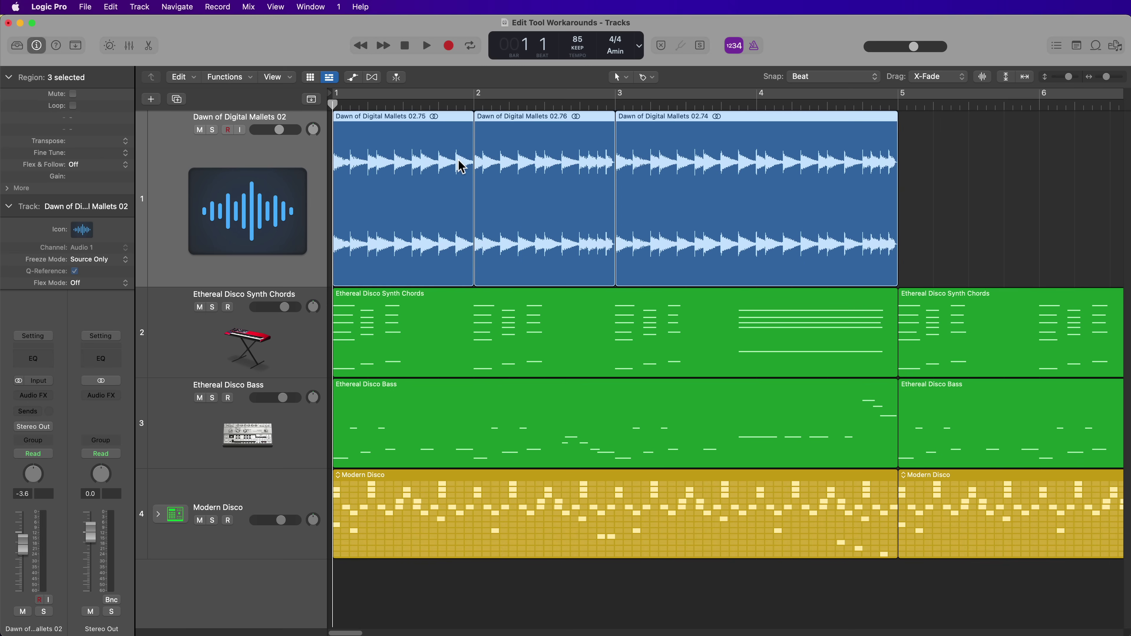
{"action": "left_click", "coordinate": [461, 167], "text": "super"}
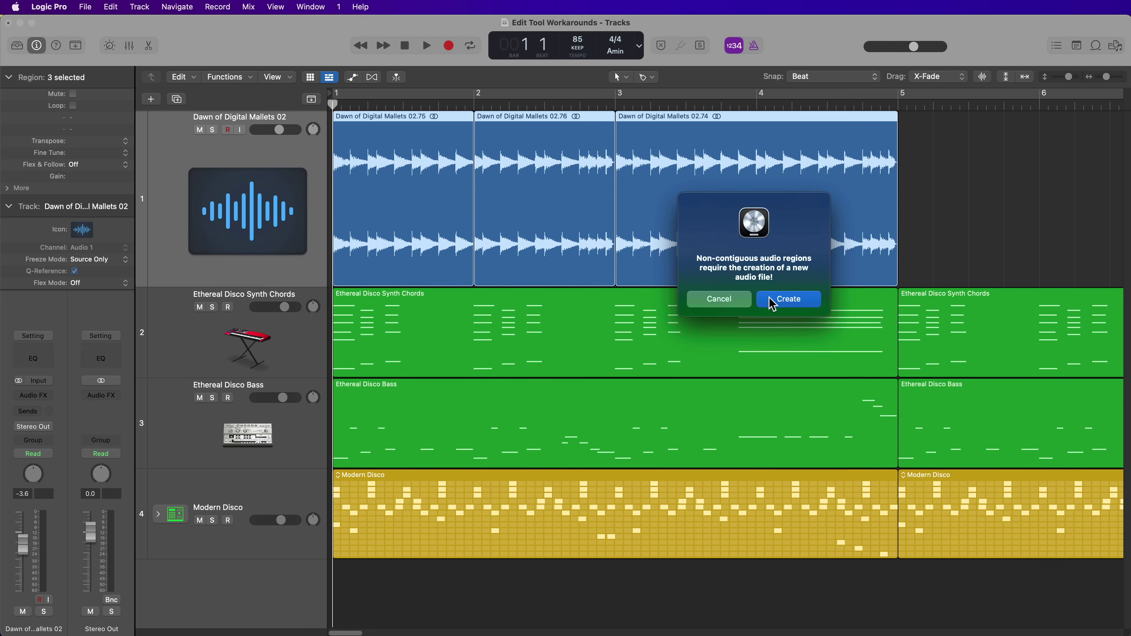
{"action": "left_click", "coordinate": [729, 299]}
Copy the three audio pieces so that the copies start at bar 5
{"action": "key", "text": "super+Left"}
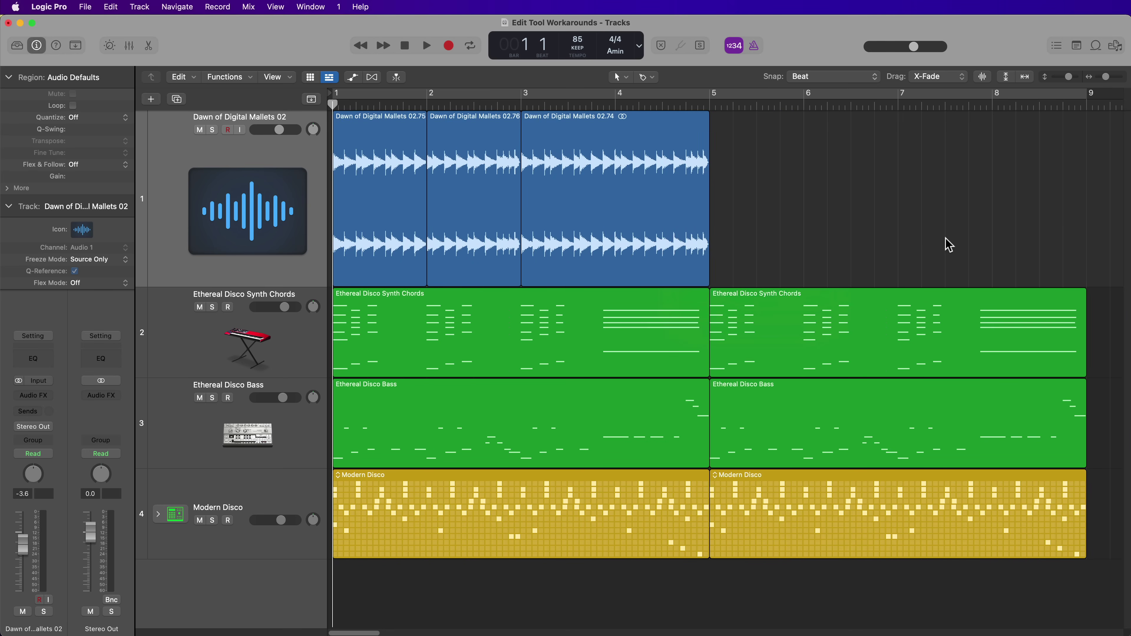
{"action": "left_click", "coordinate": [517, 170]}
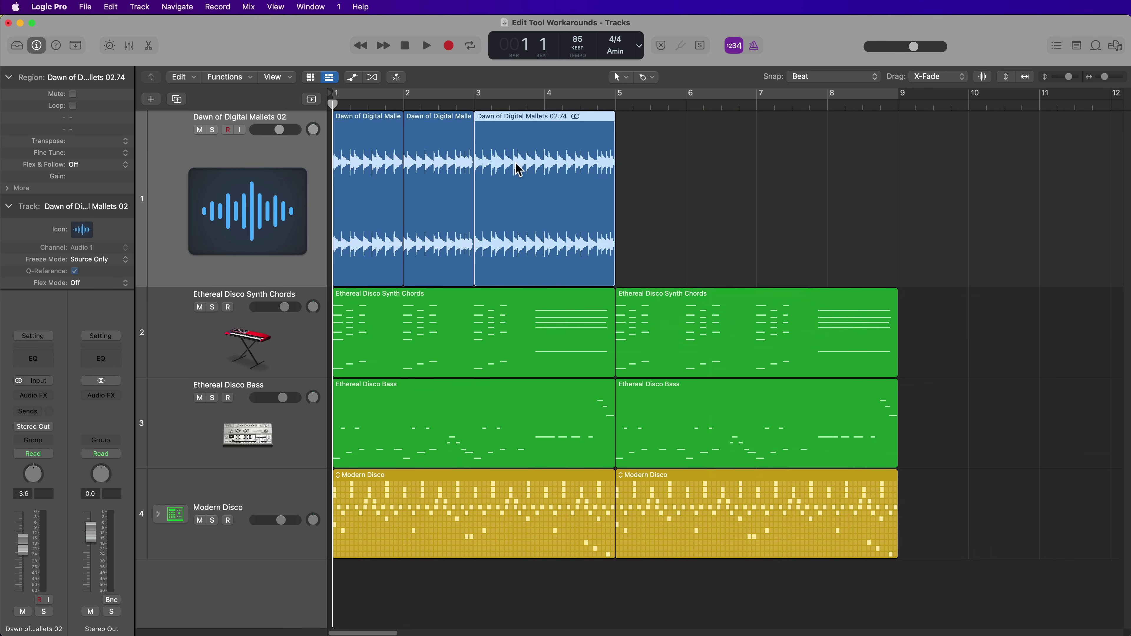
{"action": "left_click", "coordinate": [419, 180], "text": "shift"}
{"action": "left_click", "coordinate": [379, 180], "text": "shift"}
{"action": "left_click_drag", "start_coordinate": [378, 179], "coordinate": [663, 202]}
{"action": "left_click", "coordinate": [962, 193]}
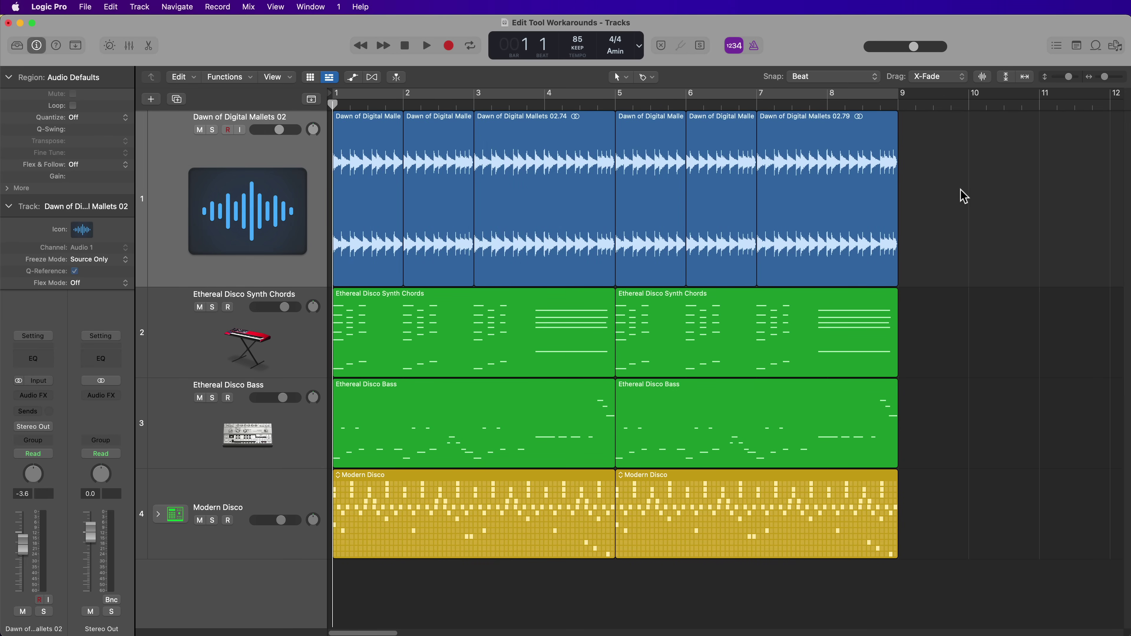
Delete the copied piece at bar 5, move the bar 6 piece half a bar earlier, and join all audio pieces into a new file
{"action": "left_click", "coordinate": [665, 186]}
{"action": "key", "text": "Delete"}
{"action": "left_click_drag", "start_coordinate": [740, 178], "coordinate": [700, 184]}
{"action": "left_click_drag", "start_coordinate": [1044, 195], "coordinate": [390, 201]}
{"action": "key", "text": "super+j"}
{"action": "key", "text": "Return"}
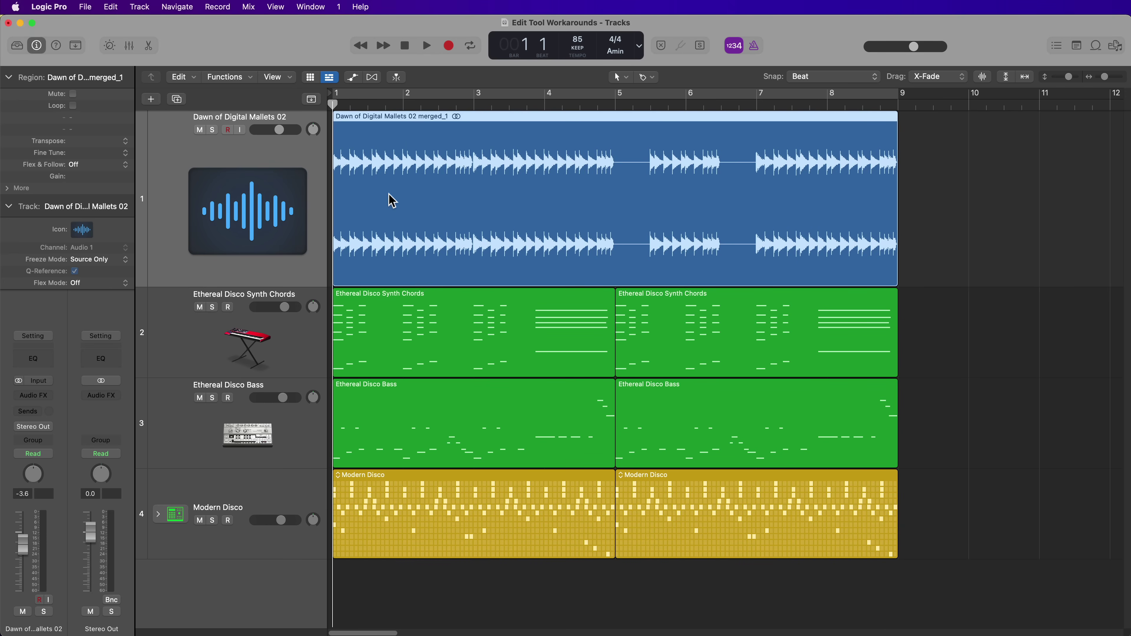
Undo the join, the move, the deletion and the copying of the audio pieces
{"action": "key", "text": "super+z"}
{"action": "key", "text": "super+z"}
{"action": "key", "text": "super+z"}
{"action": "key", "text": "super+z"}
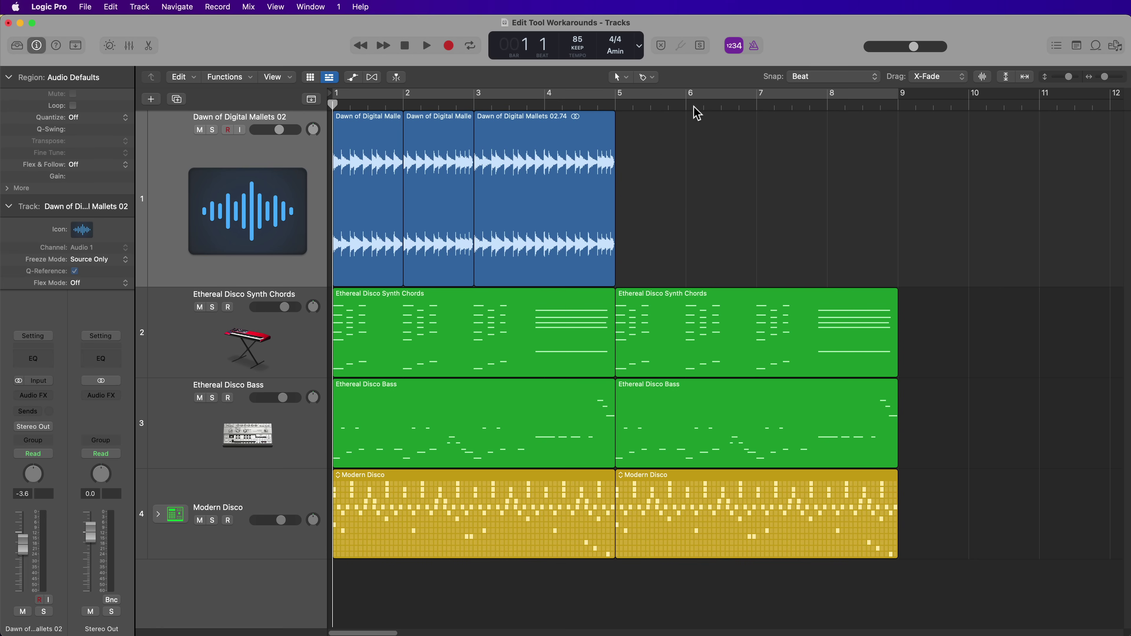
Set the secondary tool to the Solo Tool and solo the audio region during playback from bar 1, stopping playback to finish
{"action": "left_click", "coordinate": [646, 78]}
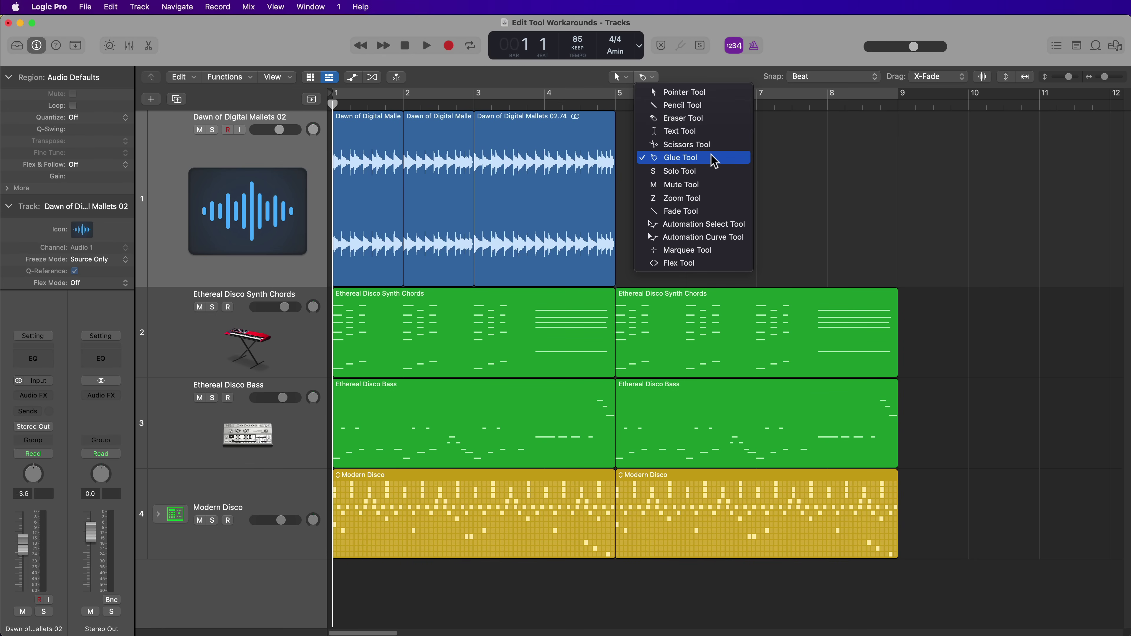
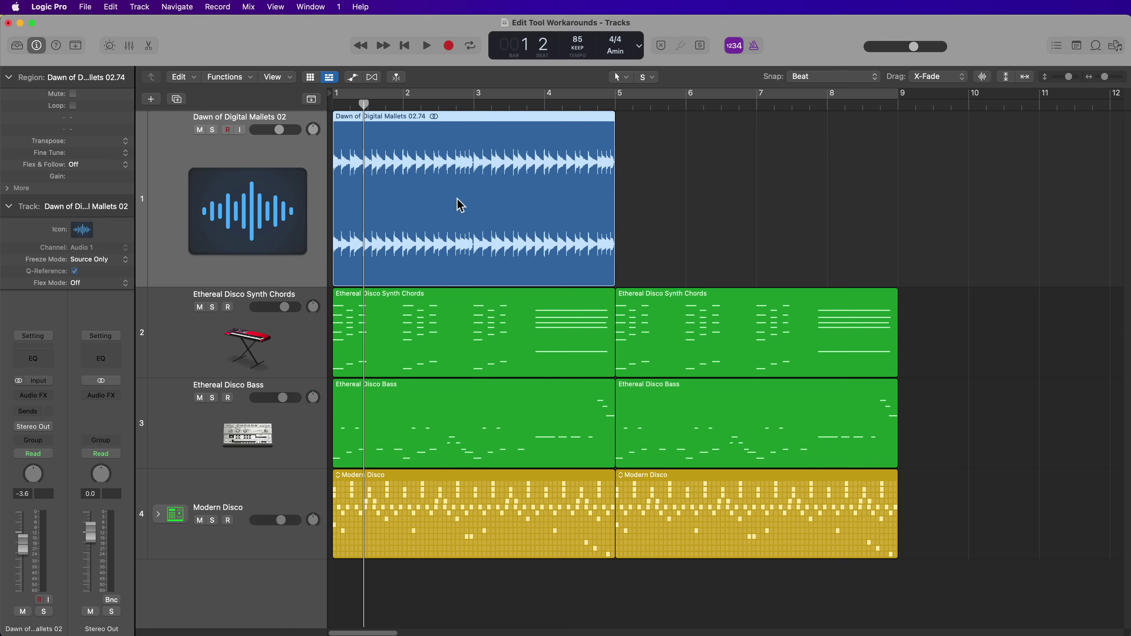
{"action": "key", "text": "Return"}
{"action": "key", "text": "cmd+Right"}
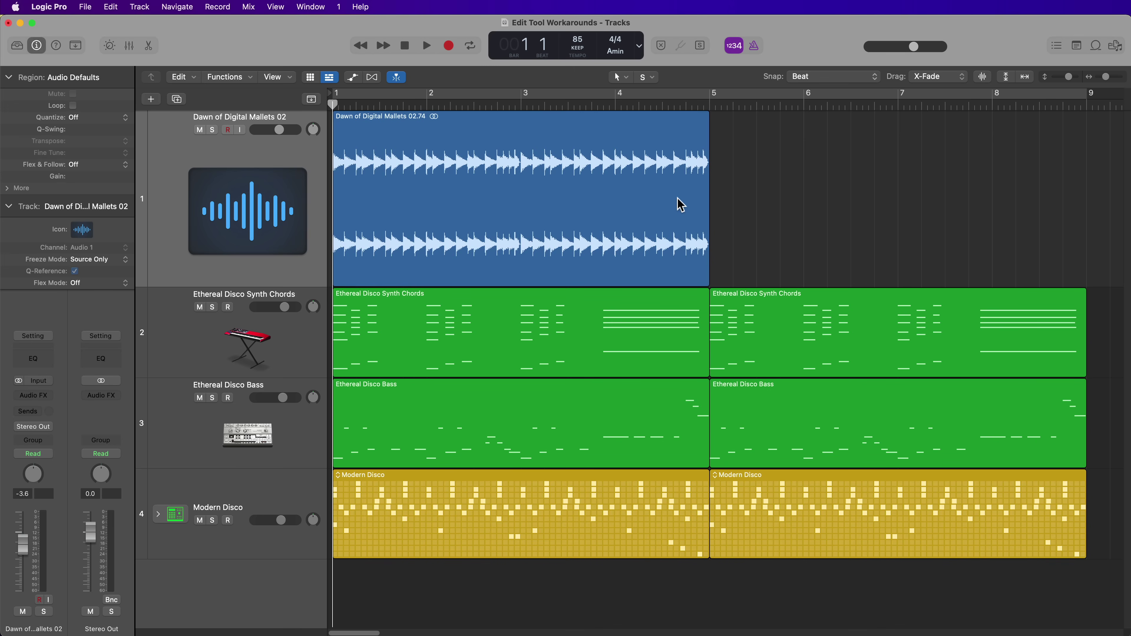
{"action": "key", "text": "space"}
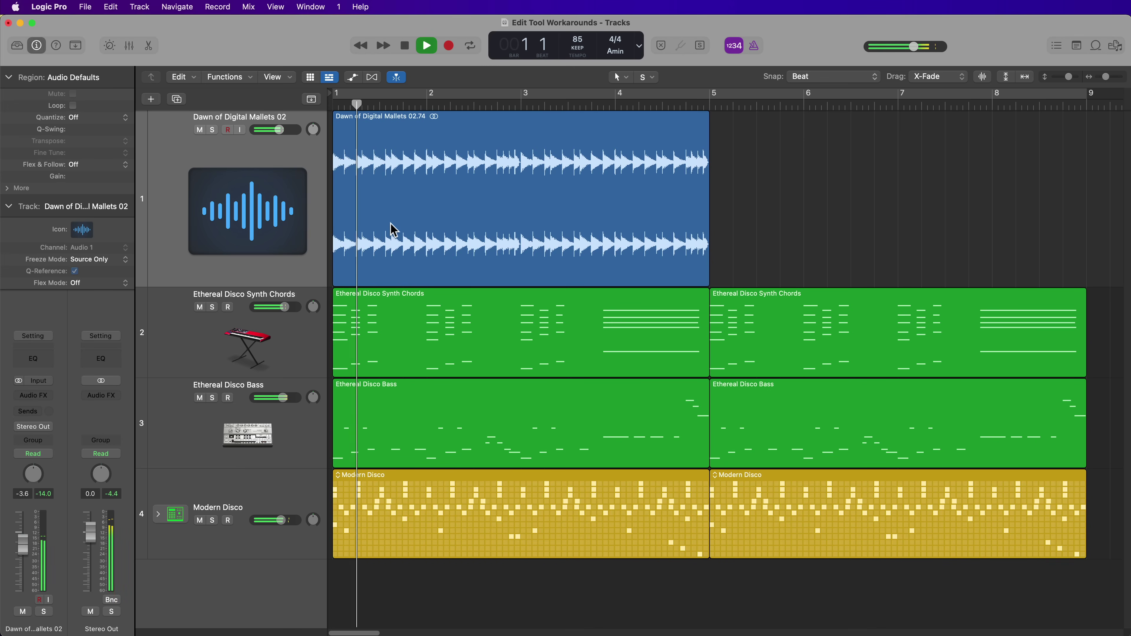
{"action": "left_click", "coordinate": [428, 187], "text": "super"}
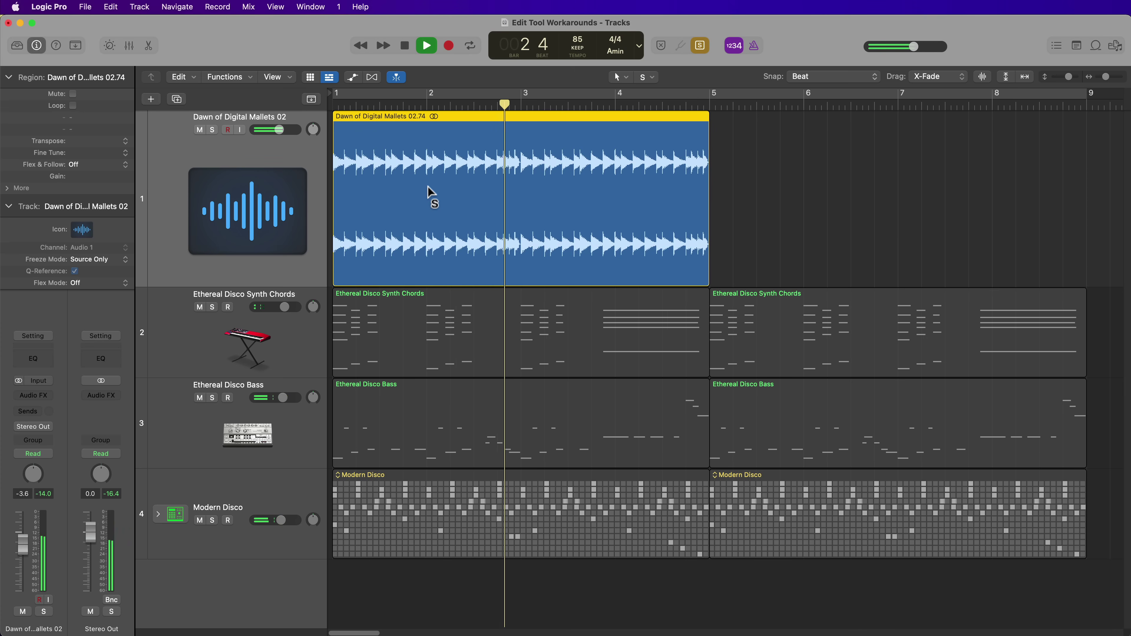
{"action": "left_click", "coordinate": [473, 195], "text": "super"}
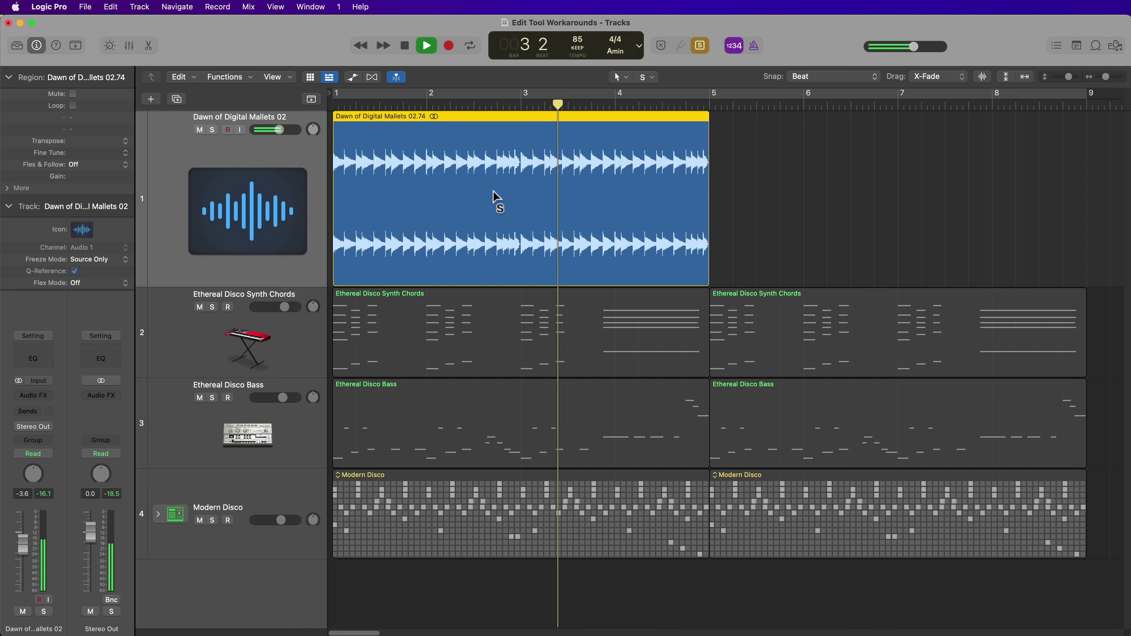
{"action": "key", "text": "space"}
{"action": "key", "text": "ctrl+s"}
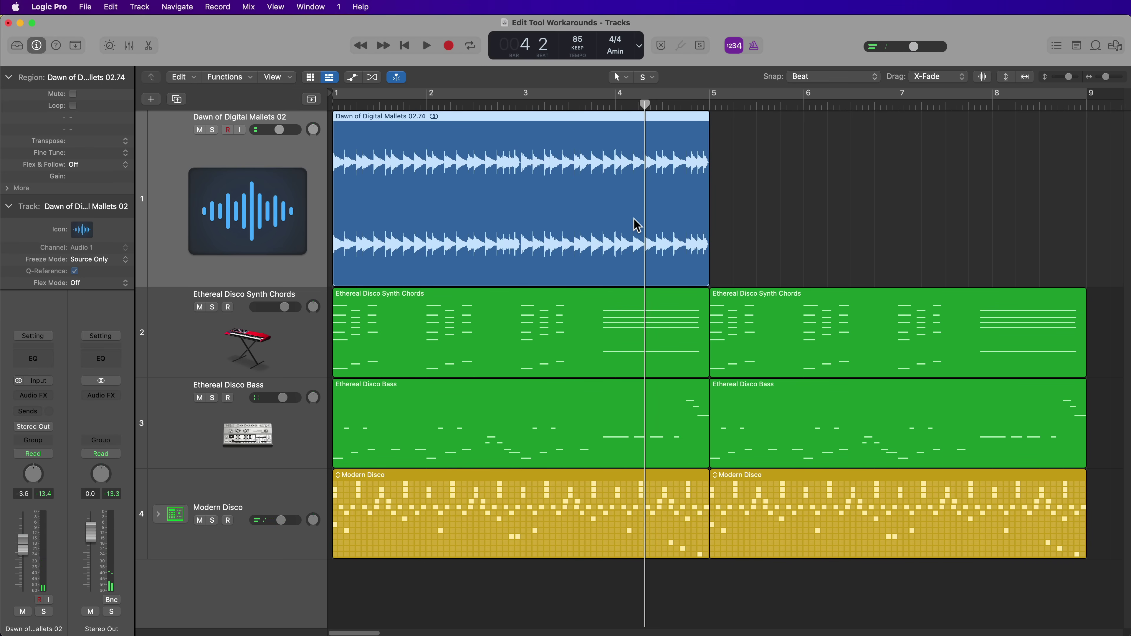
Return the playhead to bar 1 and repeat the audio region once so the copy starts at bar 5
{"action": "key", "text": "Return"}
{"action": "left_click", "coordinate": [482, 190]}
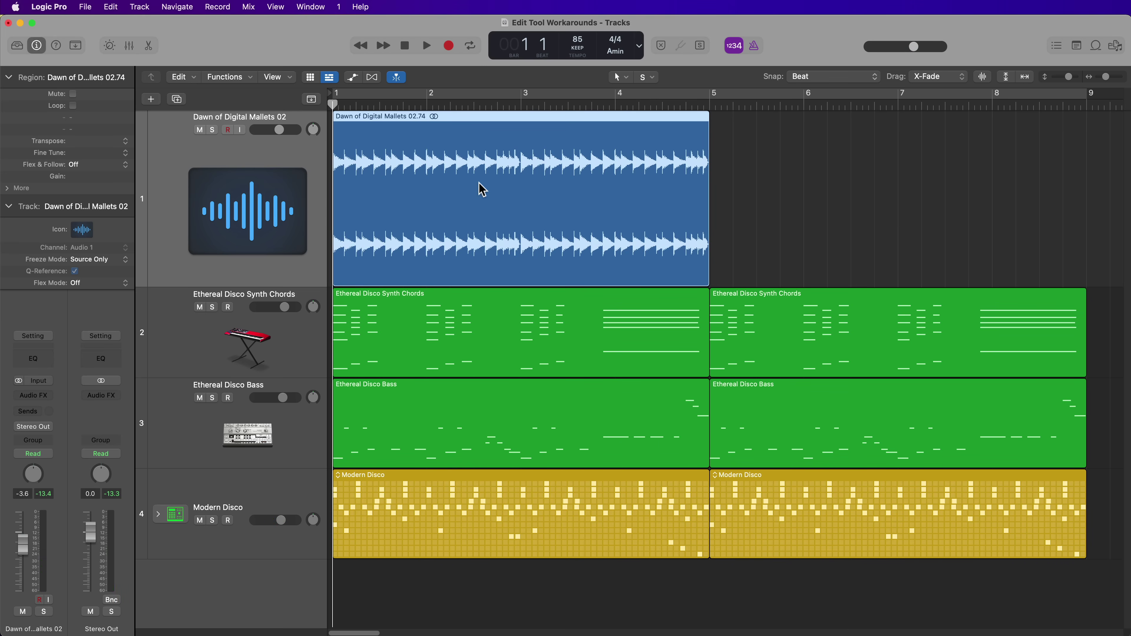
{"action": "key", "text": "super+r"}
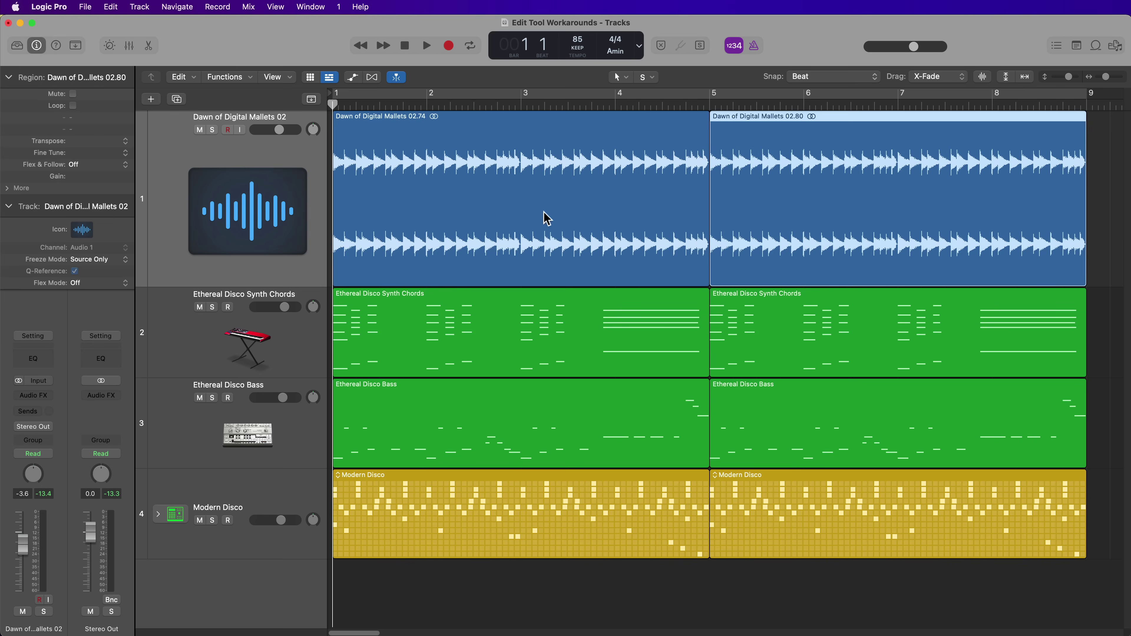
Turn on Solo mode for the first audio region and play it briefly from bar 1
{"action": "left_click", "coordinate": [424, 200]}
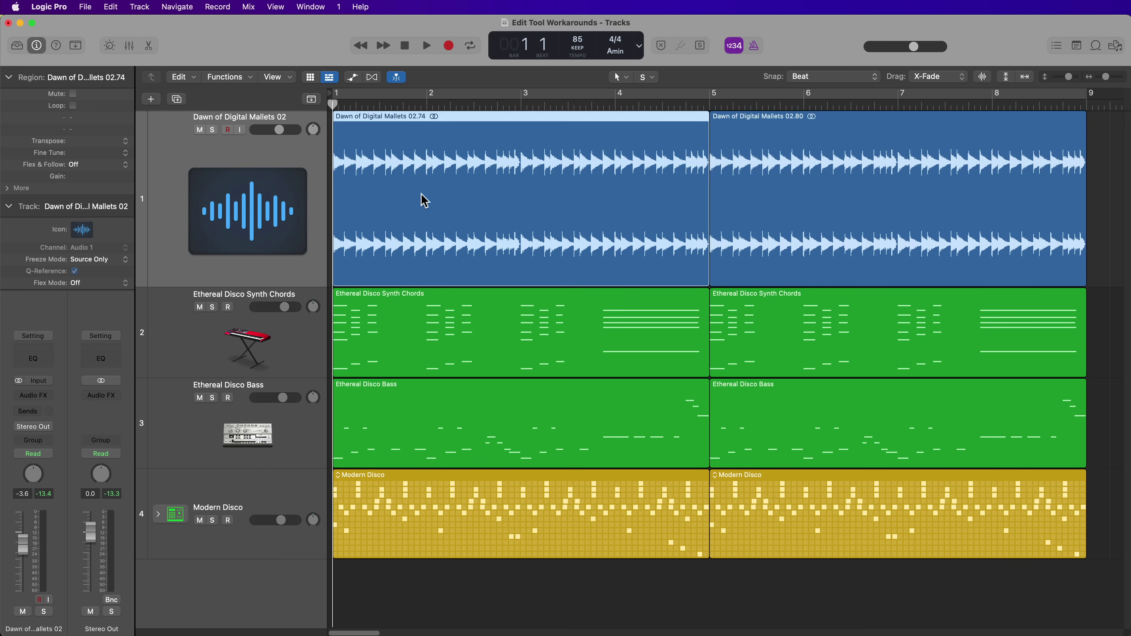
{"action": "key", "text": "ctrl+s"}
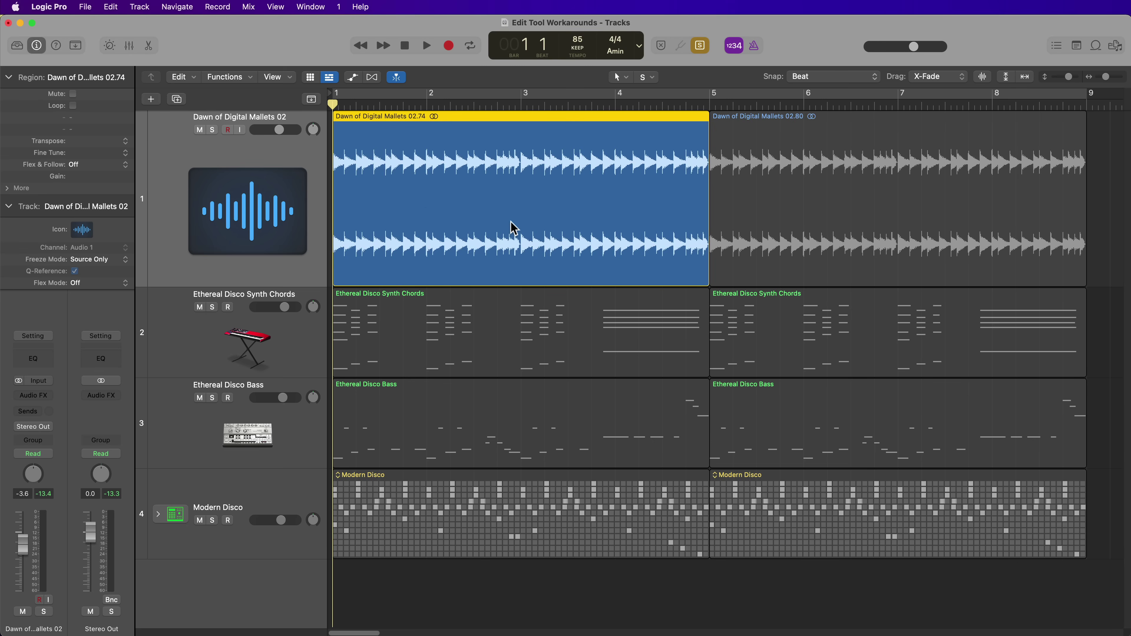
{"action": "key", "text": "space"}
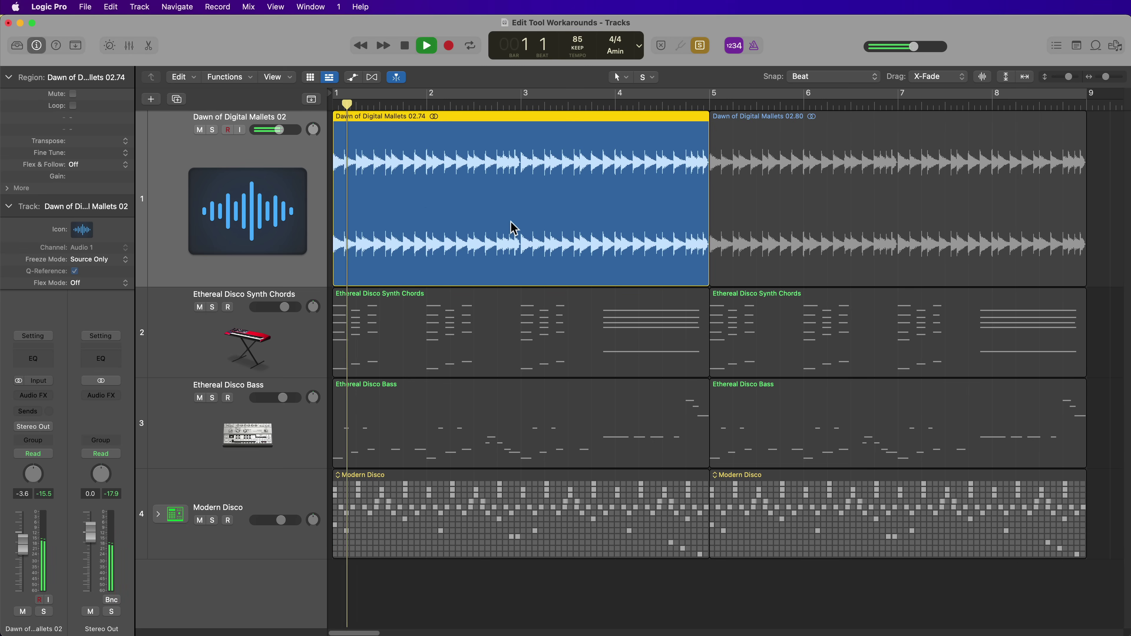
{"action": "key", "text": "space"}
Solo the first Synth Chords region, play from bar 1, and switch the solo to the first Bass region during playback
{"action": "left_click", "coordinate": [658, 356]}
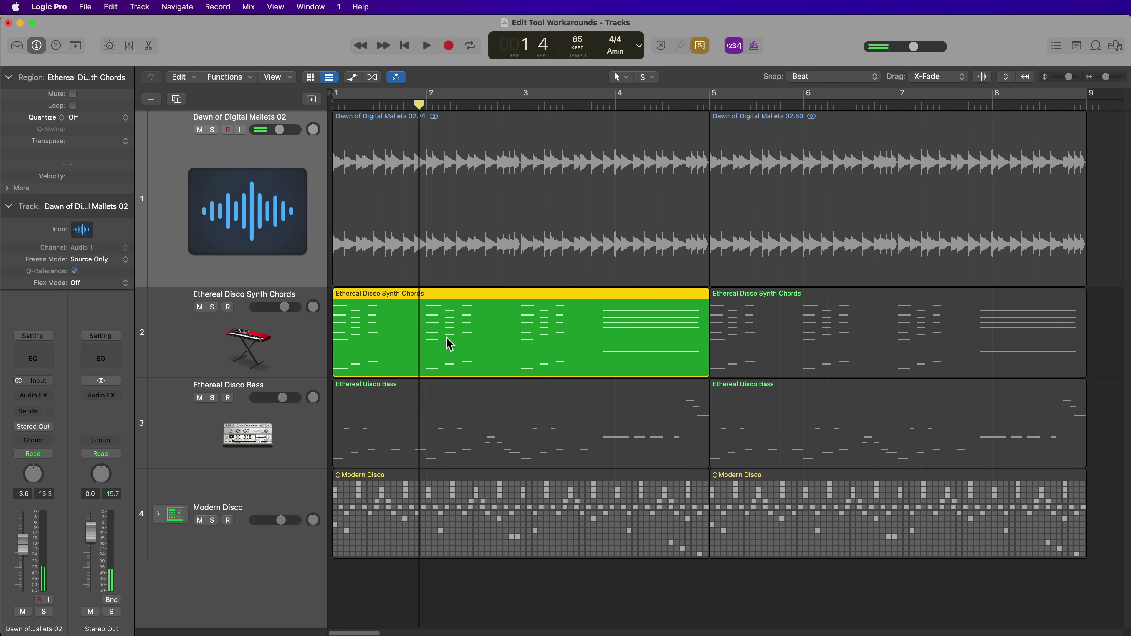
{"action": "key", "text": "Return"}
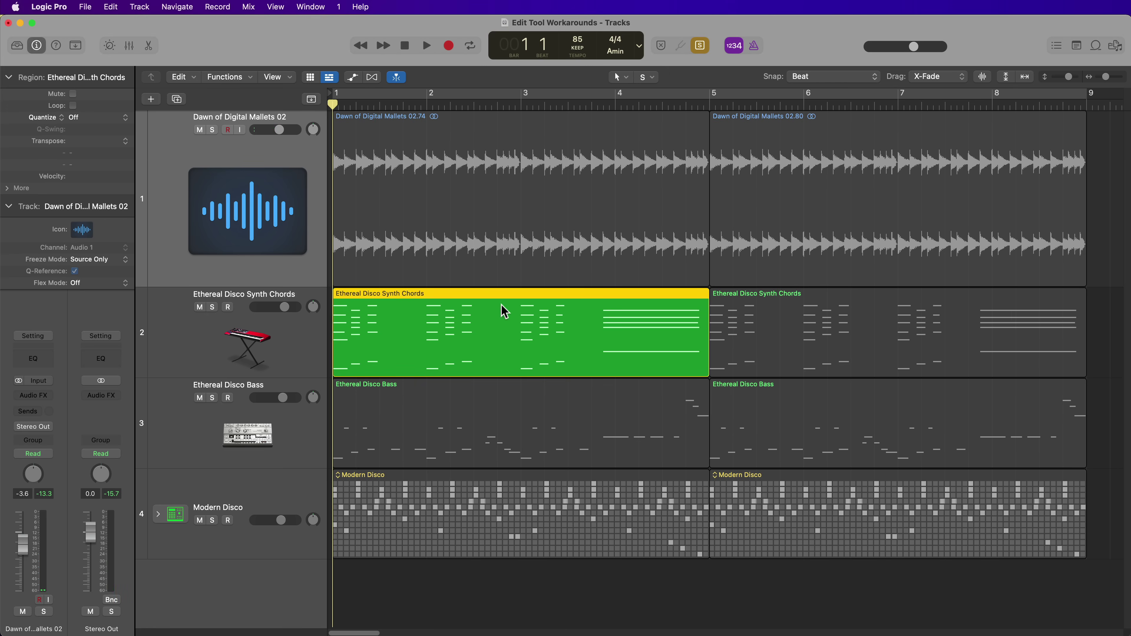
{"action": "key", "text": "space"}
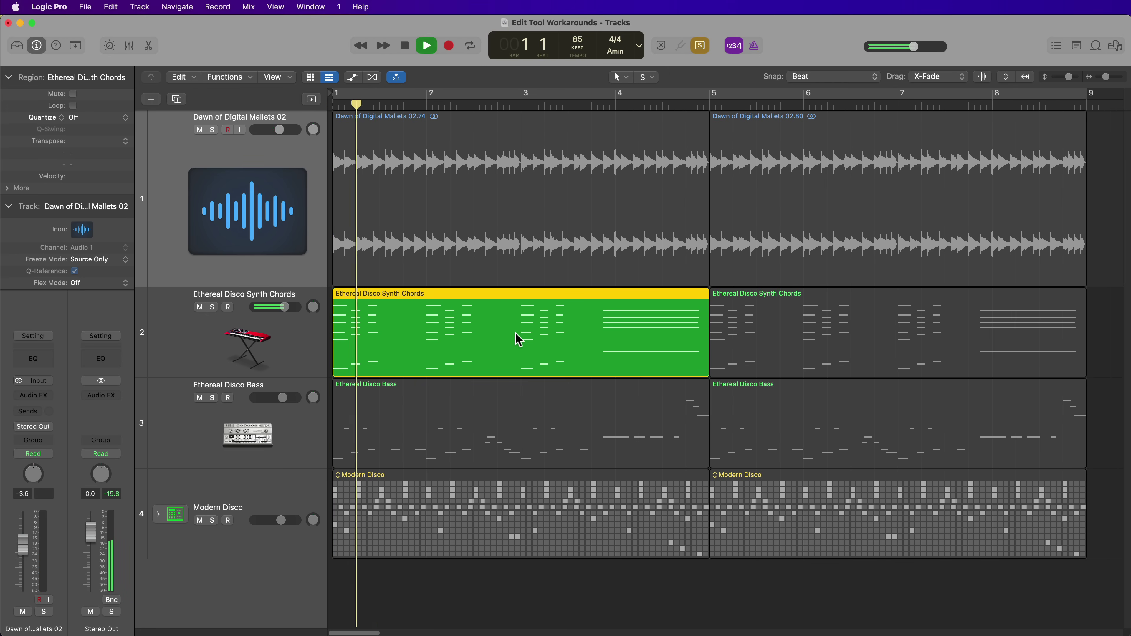
{"action": "left_click", "coordinate": [518, 419]}
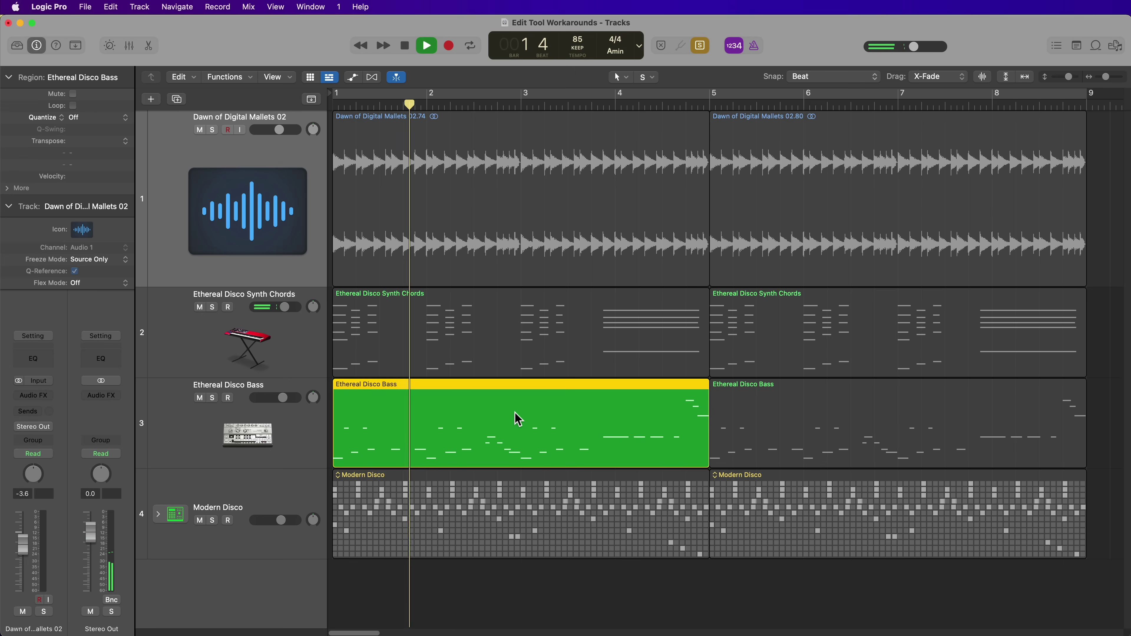
Switch the solo during playback to the first Modern Disco, Bass and audio regions in turn, ending with playback stopped and Solo mode off
{"action": "left_click", "coordinate": [518, 516]}
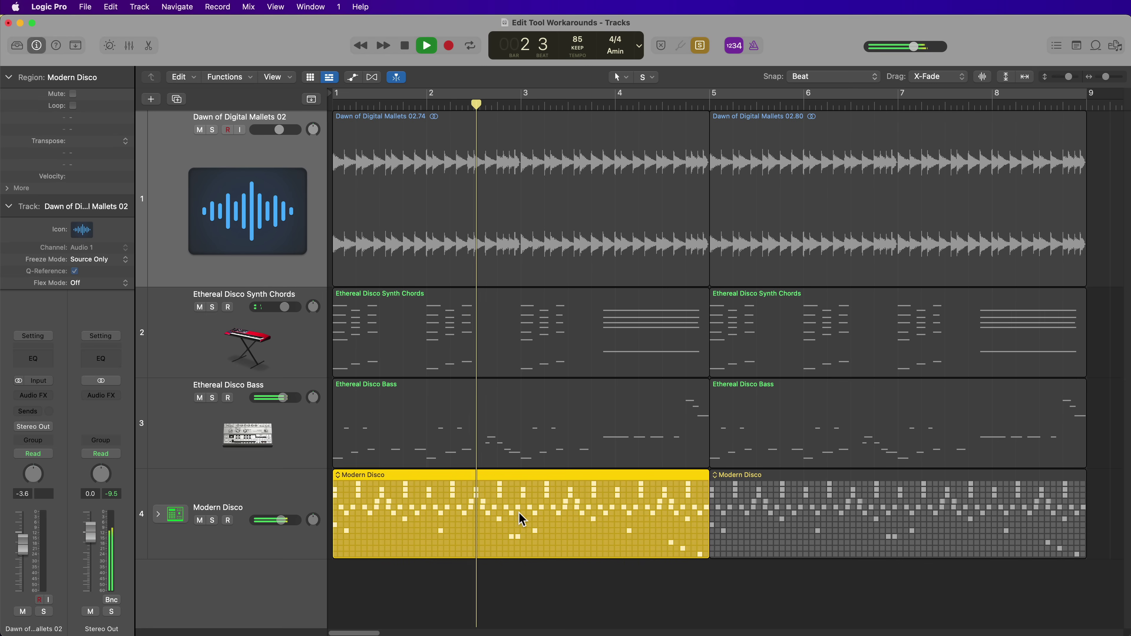
{"action": "double_click", "coordinate": [538, 432]}
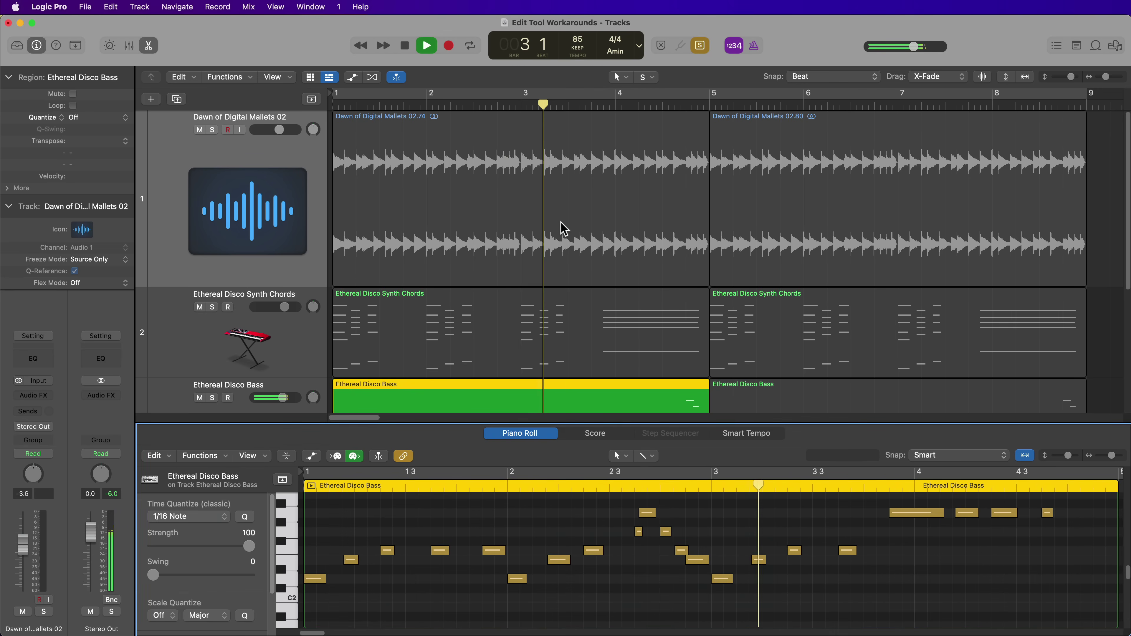
{"action": "left_click", "coordinate": [562, 231]}
{"action": "key", "text": "e"}
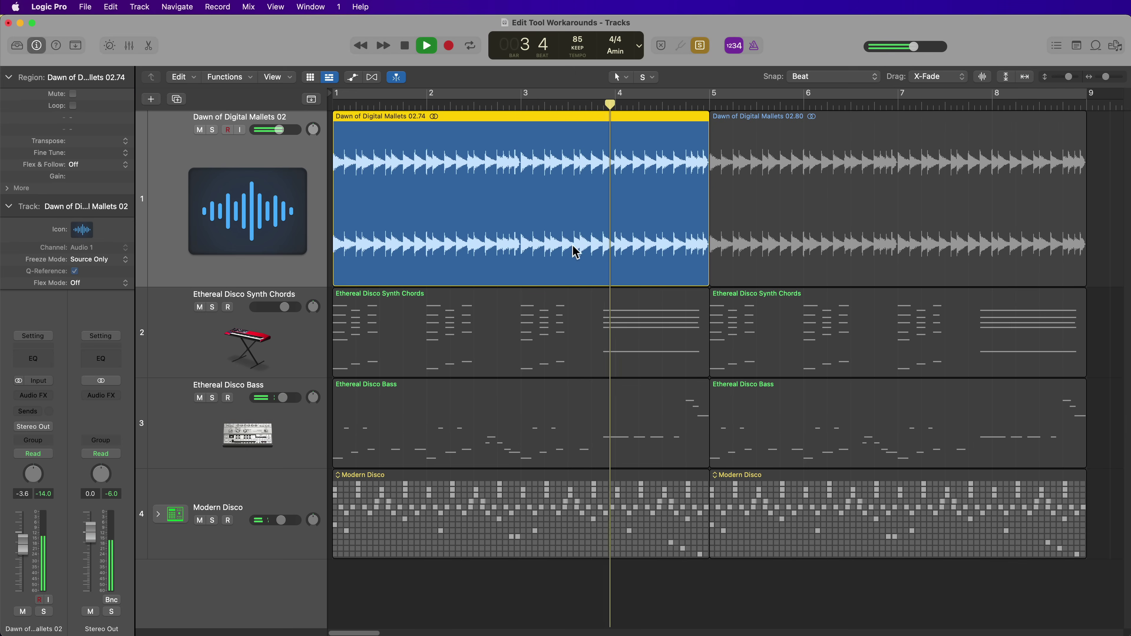
{"action": "key", "text": "space"}
{"action": "key", "text": "super+a"}
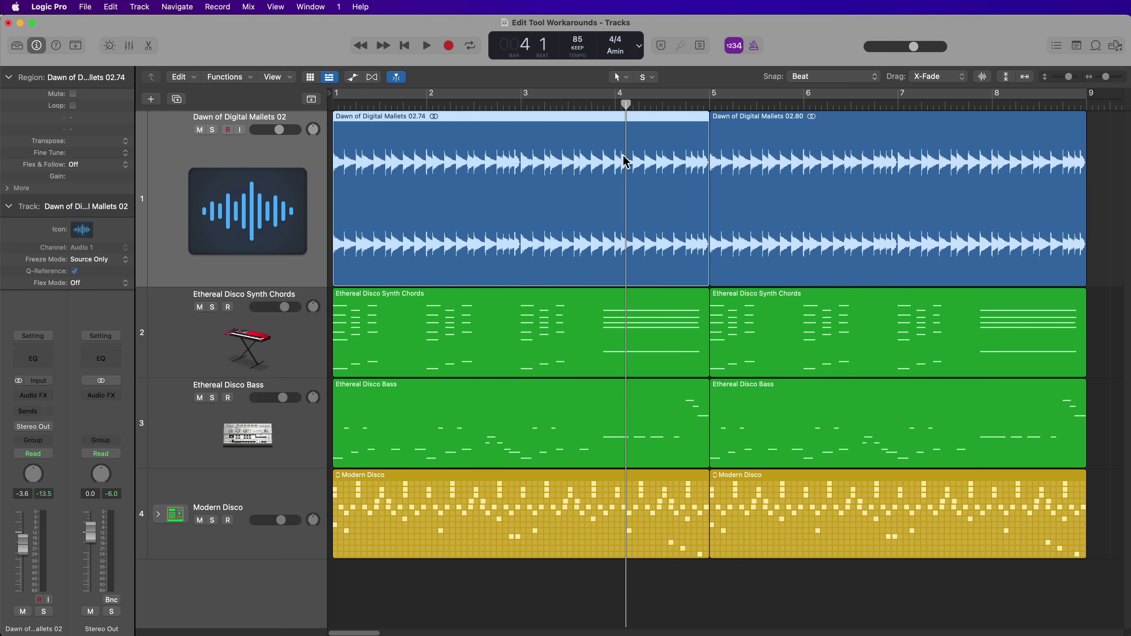
Set the secondary tool to the Mute Tool and mute the first audio, second Synth Chords and first Bass regions
{"action": "left_click", "coordinate": [647, 77]}
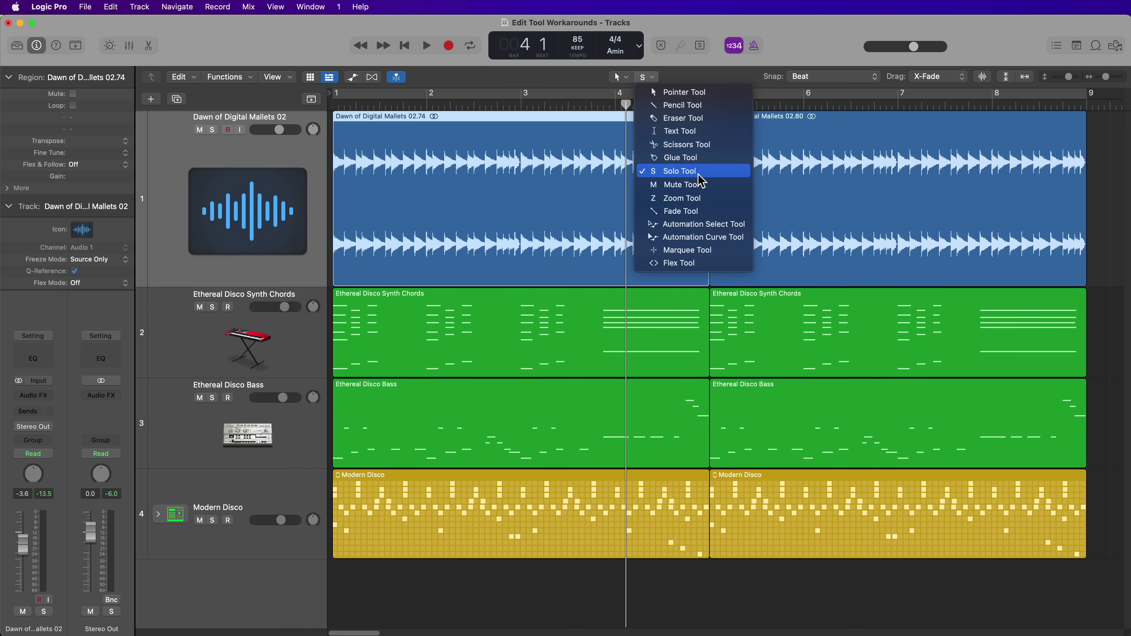
{"action": "left_click", "coordinate": [696, 184]}
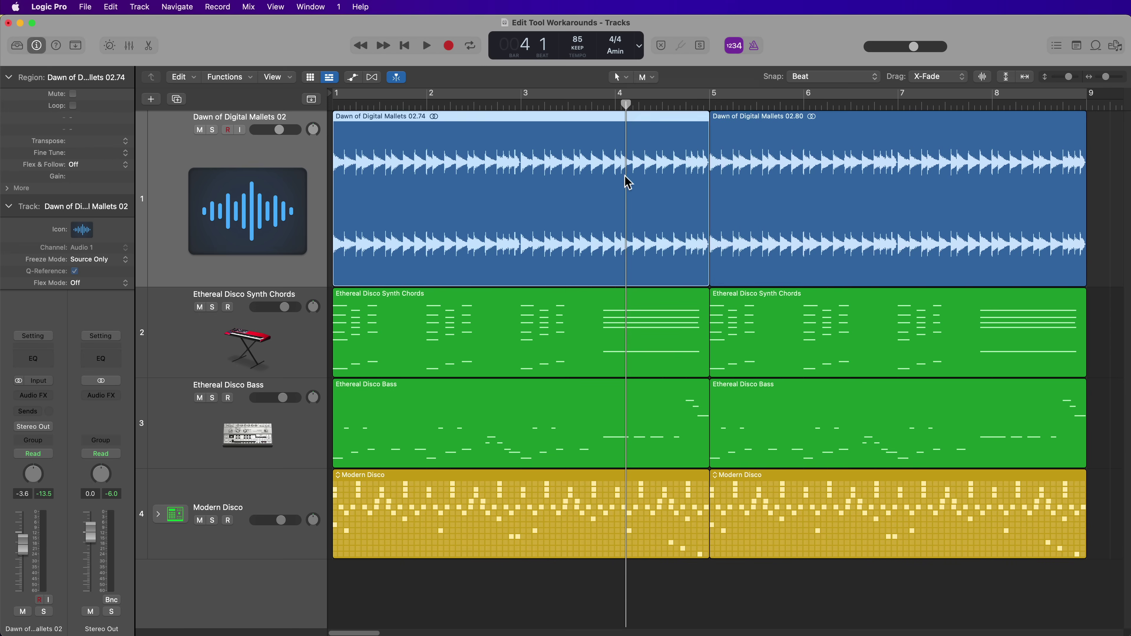
{"action": "left_click", "coordinate": [528, 185]}
{"action": "left_click", "coordinate": [716, 312]}
{"action": "left_click", "coordinate": [650, 391]}
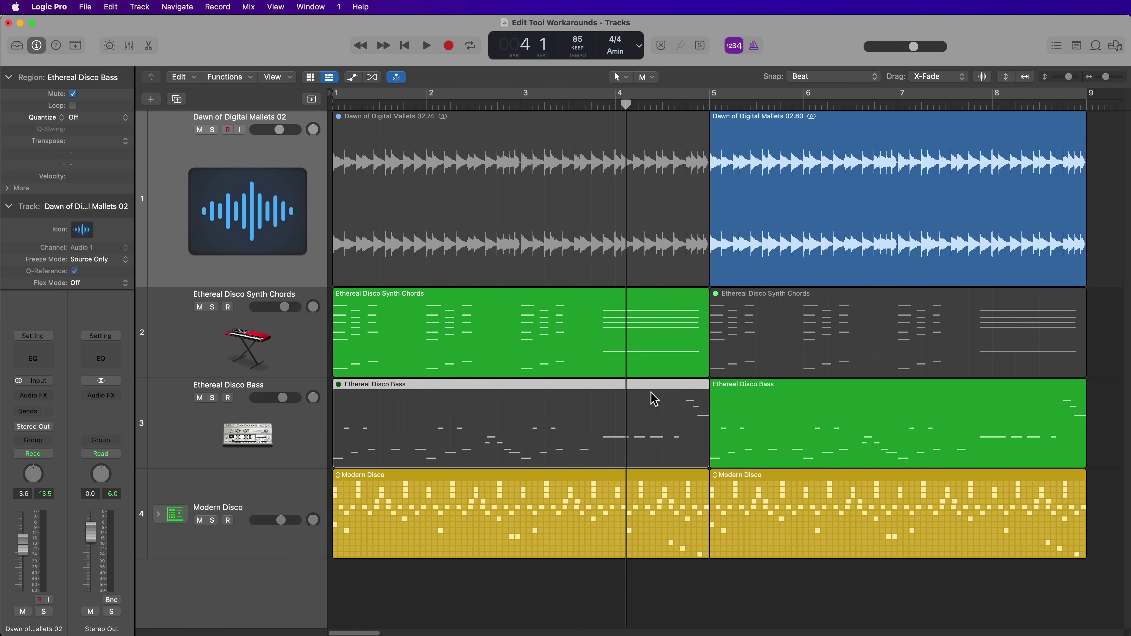
Unmute the first Bass, second Synth Chords and first audio regions with the Mute Tool
{"action": "left_click", "coordinate": [655, 399]}
{"action": "left_click", "coordinate": [757, 359]}
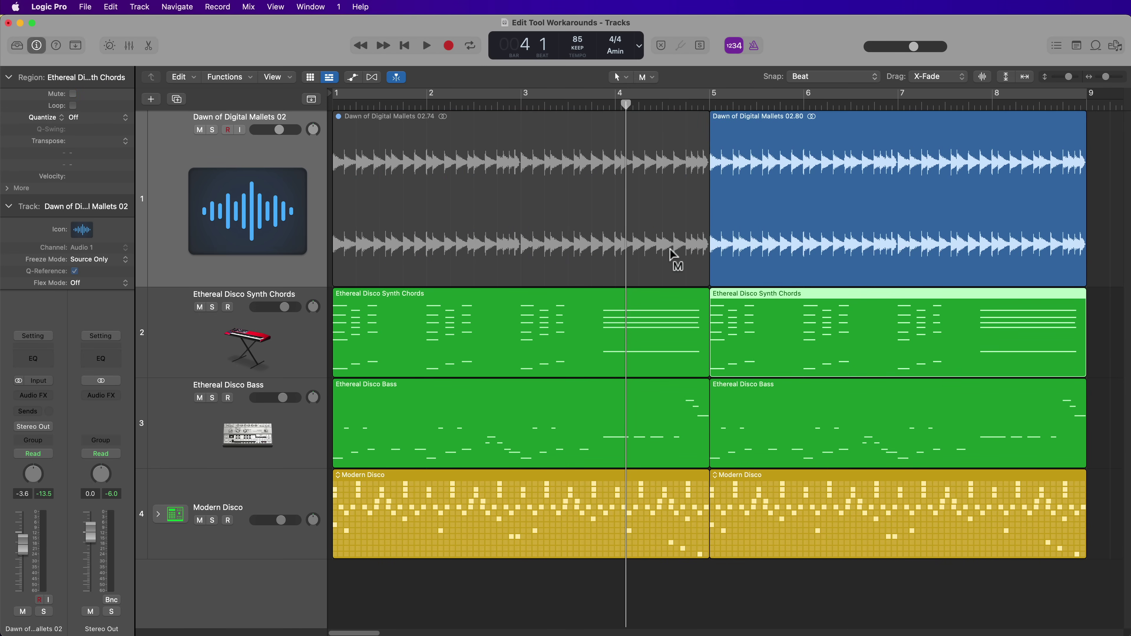
{"action": "left_click", "coordinate": [676, 259]}
Mute the first audio, second Synth Chords and first Bass regions without using the Mute Tool, keeping the editor closed
{"action": "key", "text": "e"}
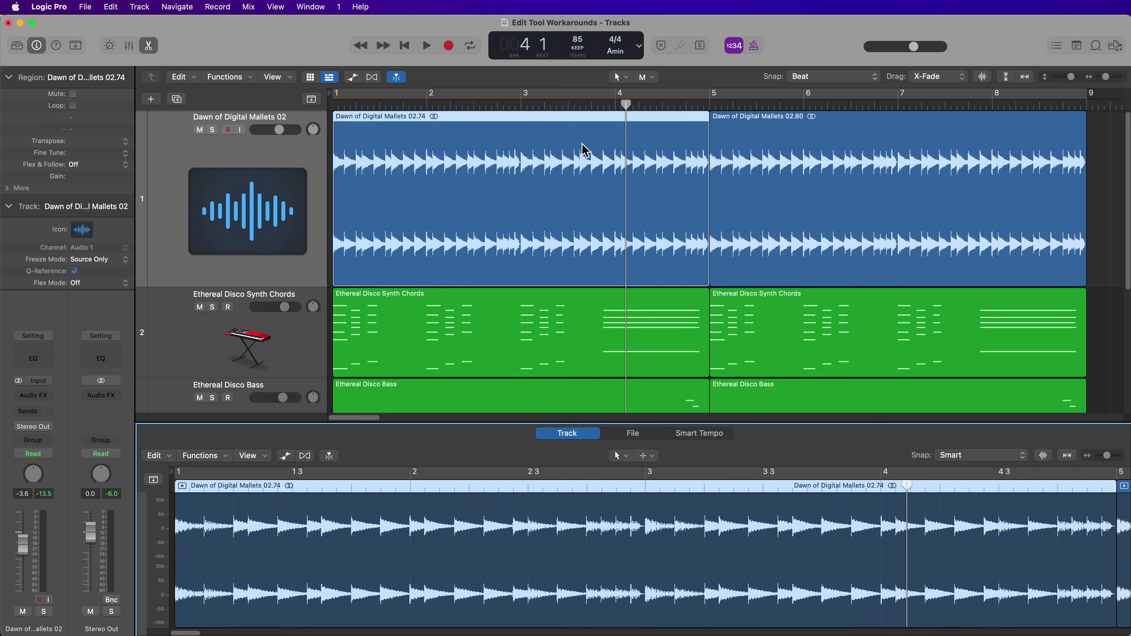
{"action": "key", "text": "ctrl+m"}
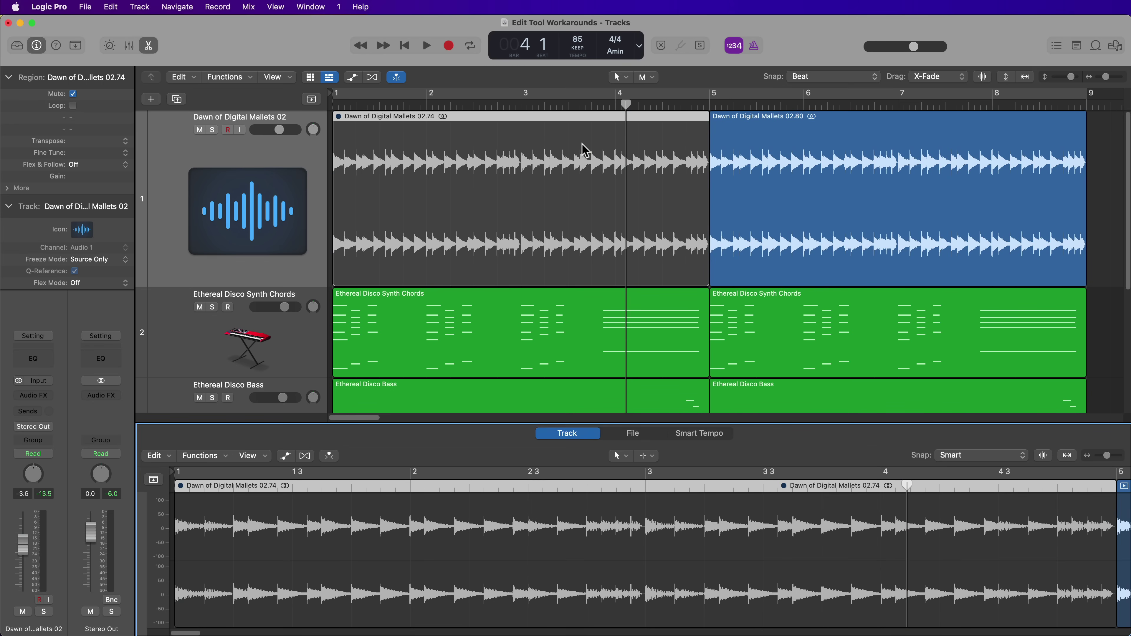
{"action": "key", "text": "e"}
{"action": "left_click", "coordinate": [767, 303]}
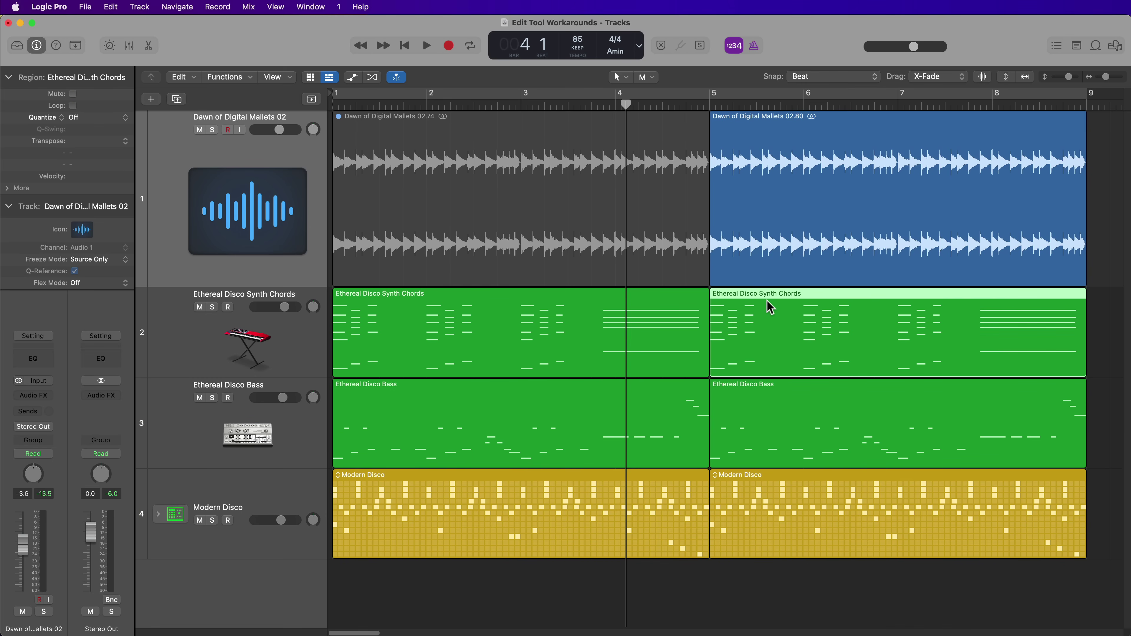
{"action": "key", "text": "ctrl+m"}
{"action": "left_click", "coordinate": [646, 440]}
{"action": "key", "text": "ctrl+m"}
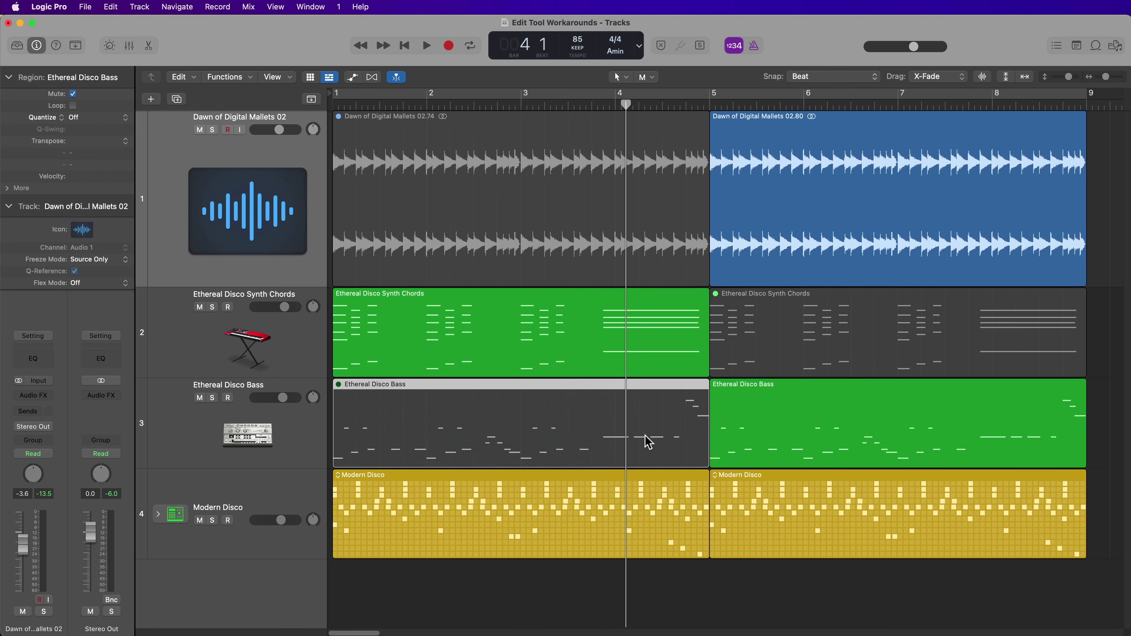
Unmute the first Bass, second Synth Chords and first audio regions again without using the Mute Tool
{"action": "key", "text": "ctrl+m"}
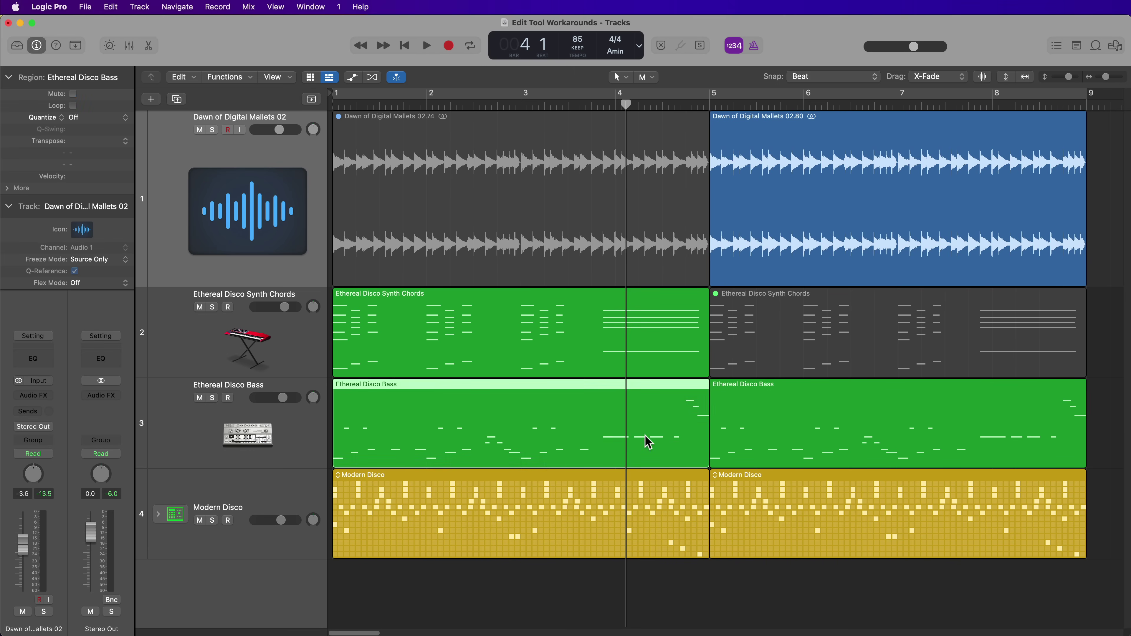
{"action": "left_click", "coordinate": [824, 361]}
{"action": "key", "text": "ctrl+m"}
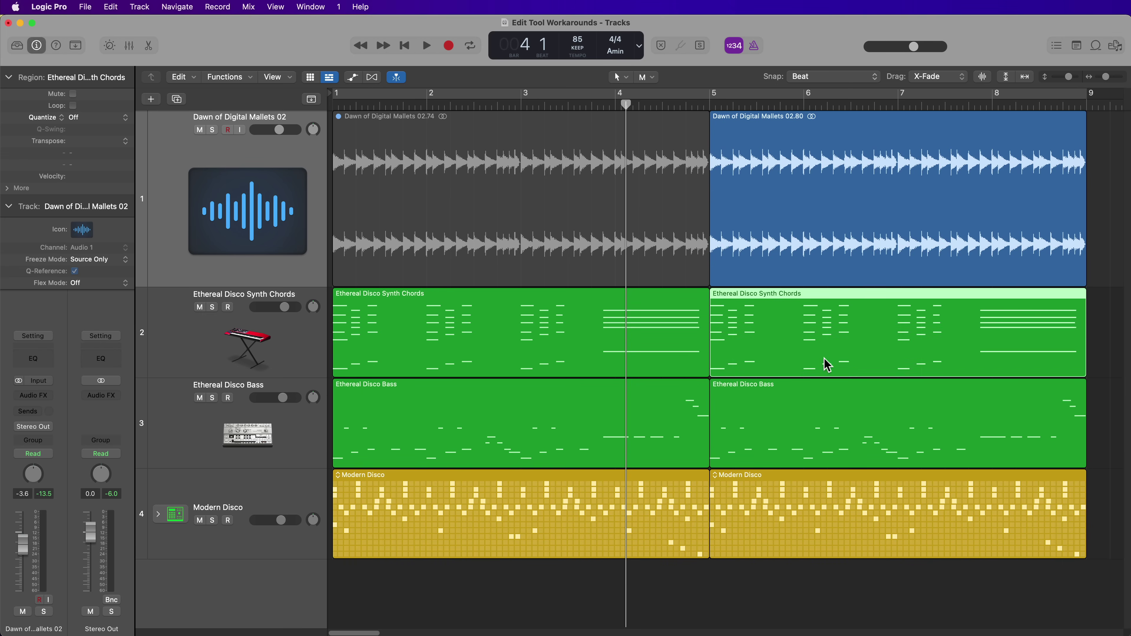
{"action": "left_click", "coordinate": [672, 246]}
{"action": "key", "text": "ctrl+m"}
Set the secondary tool to the Zoom Tool, return the playhead to bar 1 and magnify the first audio region
{"action": "left_click", "coordinate": [646, 77]}
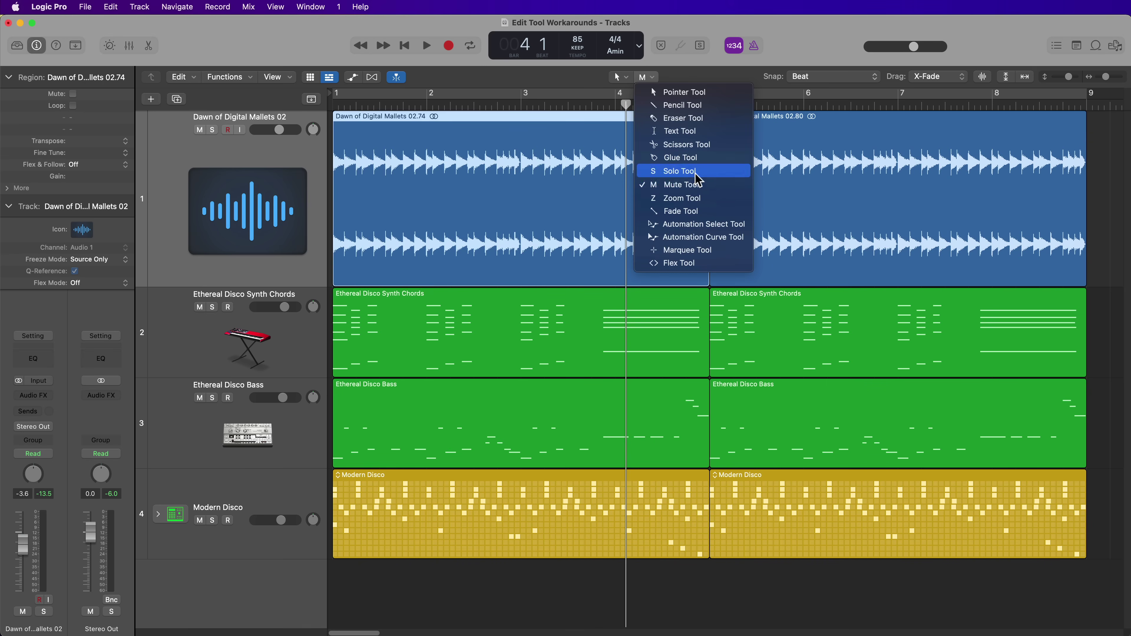
{"action": "left_click", "coordinate": [696, 198]}
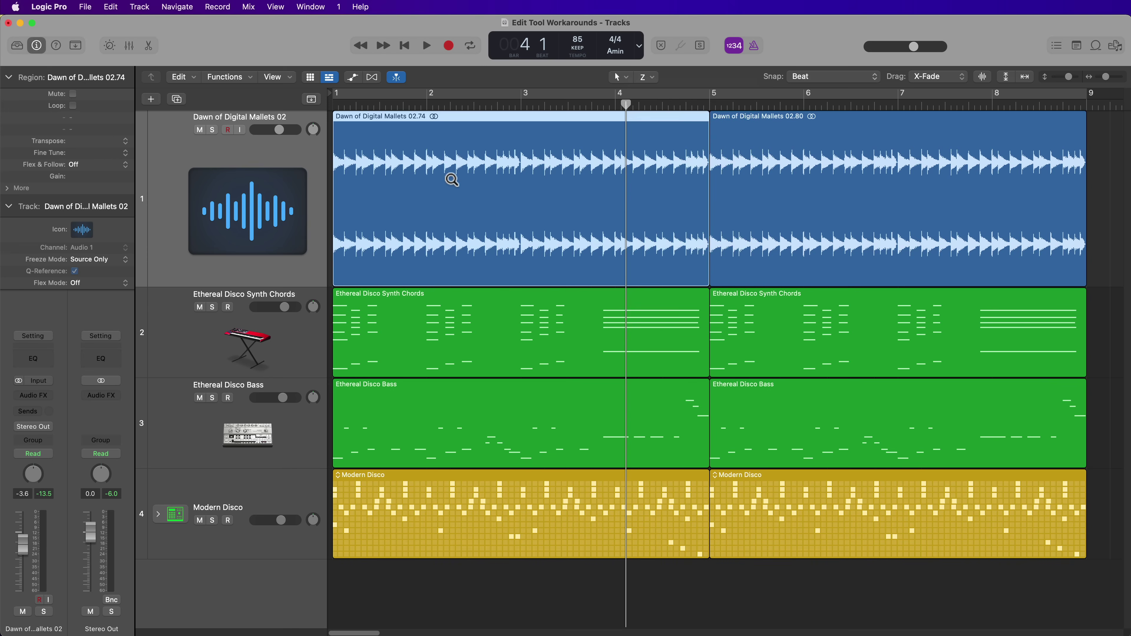
{"action": "left_click", "coordinate": [823, 605]}
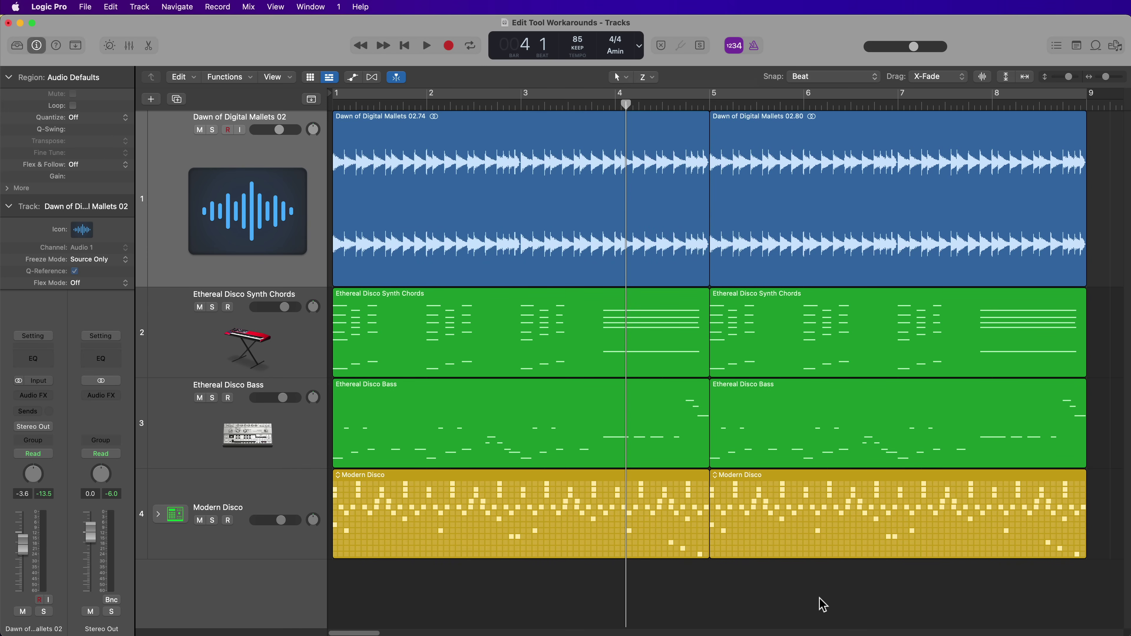
{"action": "left_click", "coordinate": [821, 602]}
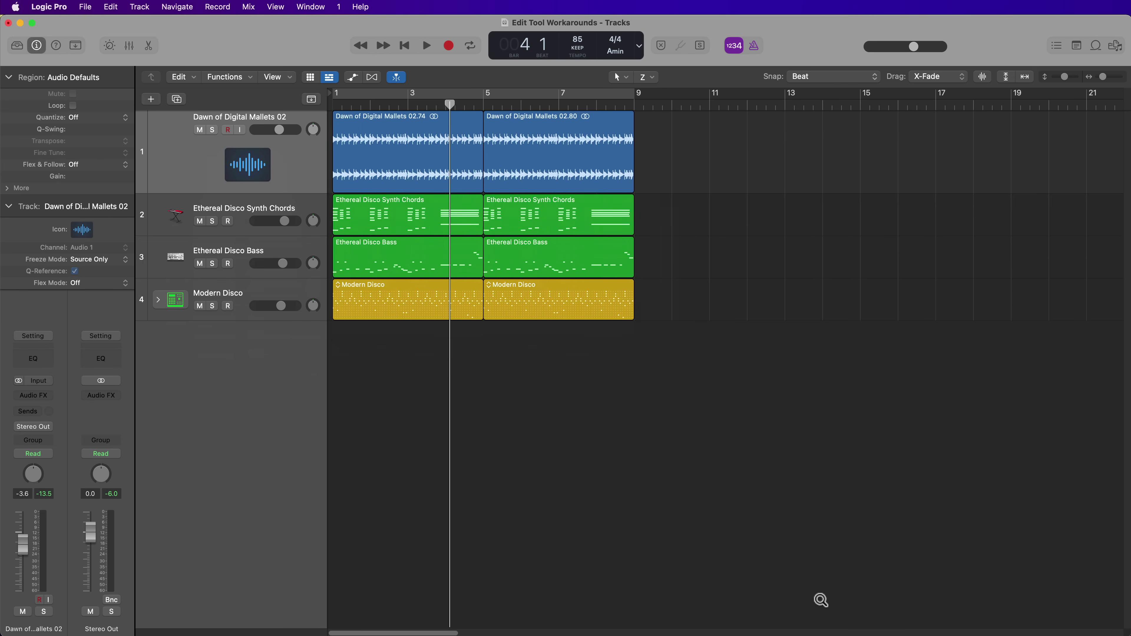
{"action": "key", "text": "Return"}
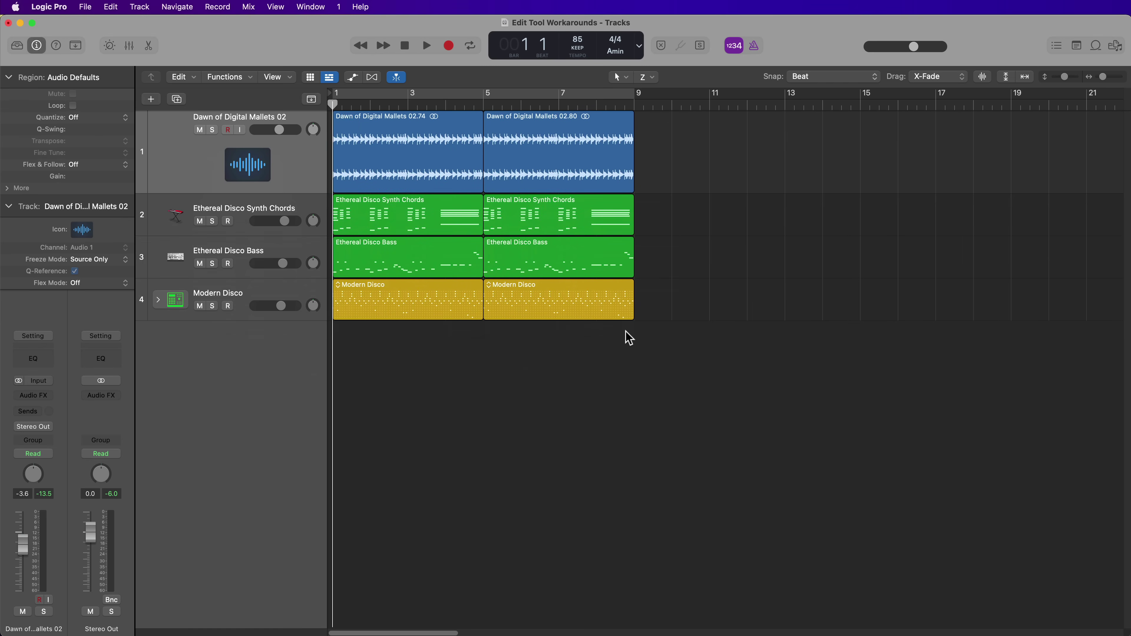
{"action": "left_click_drag", "start_coordinate": [344, 125], "coordinate": [472, 233]}
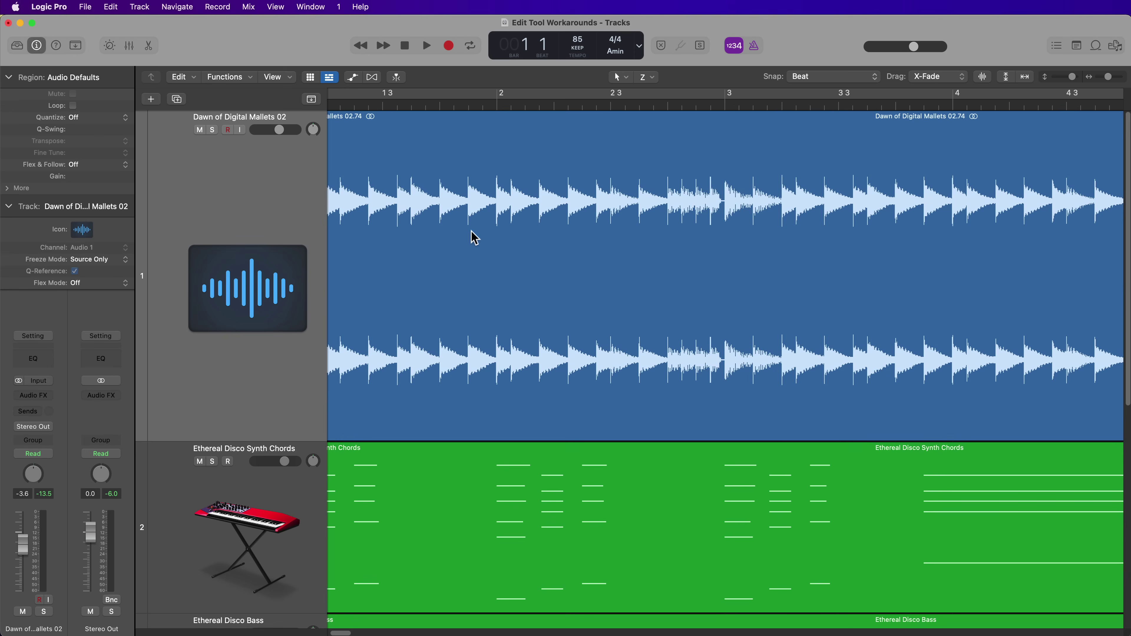
With the Marquee Tool as secondary tool, zoom in on the first audio region and back out, finishing with all regions fitted in view
{"action": "left_click", "coordinate": [651, 398], "text": "ctrl+alt"}
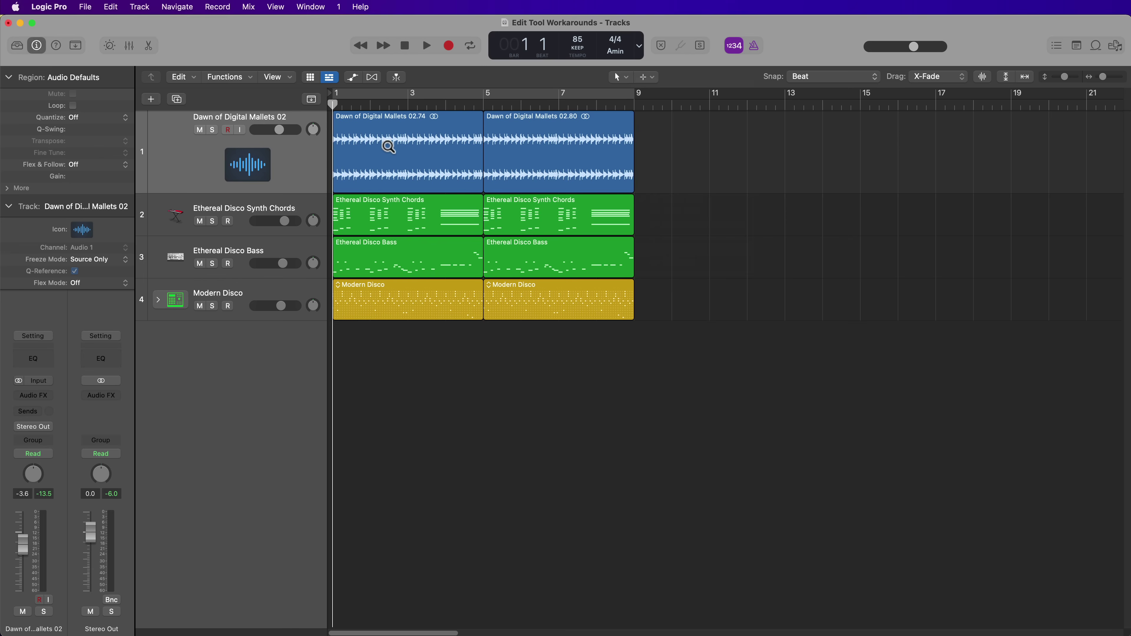
{"action": "left_click_drag", "start_coordinate": [341, 120], "coordinate": [470, 232]}
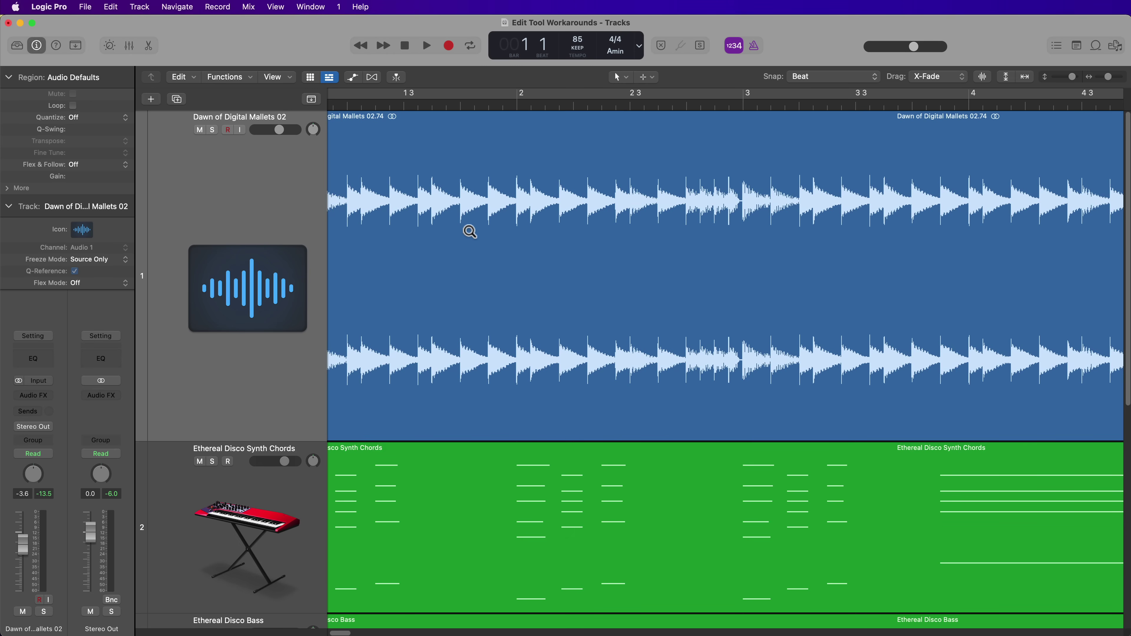
{"action": "left_click", "coordinate": [470, 232]}
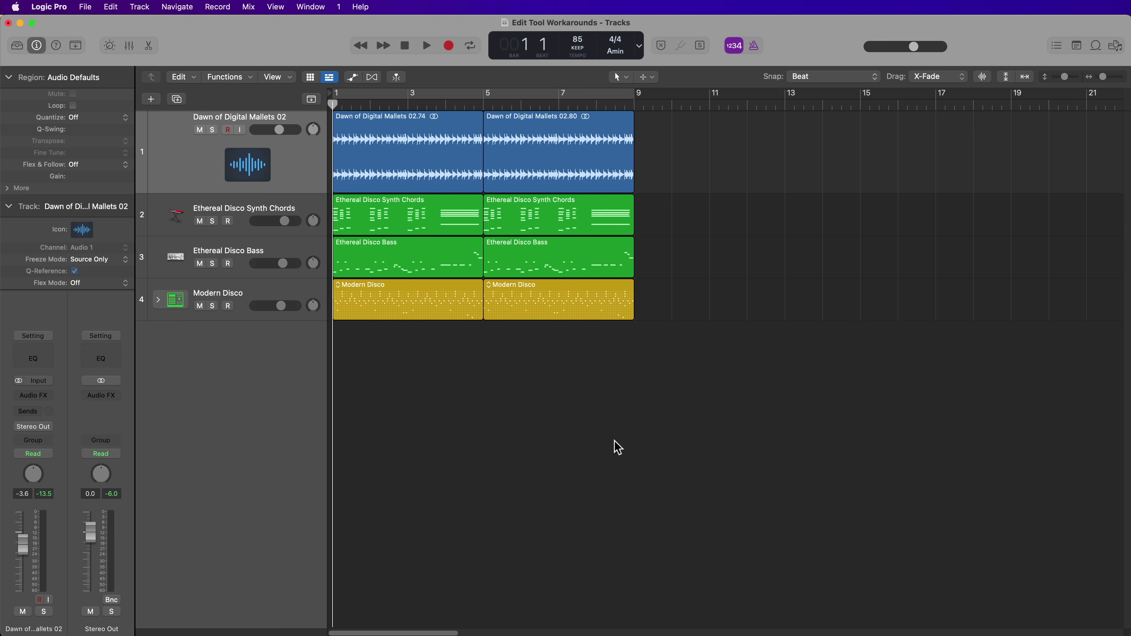
{"action": "key", "text": "z"}
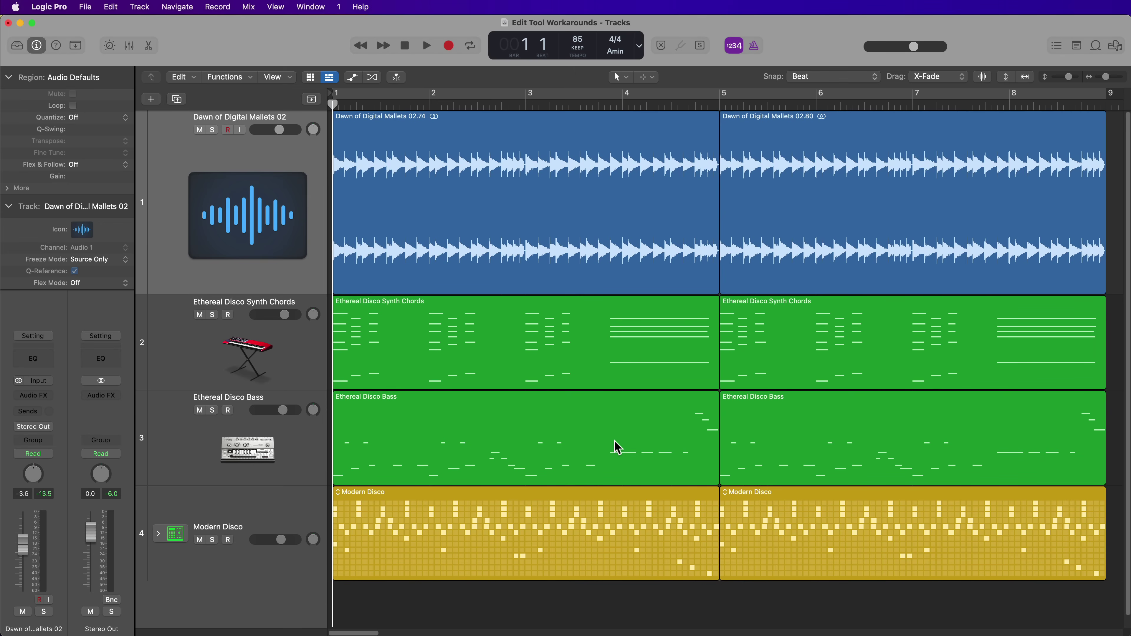
Set the secondary tool to the Fade Tool
{"action": "left_click", "coordinate": [646, 77]}
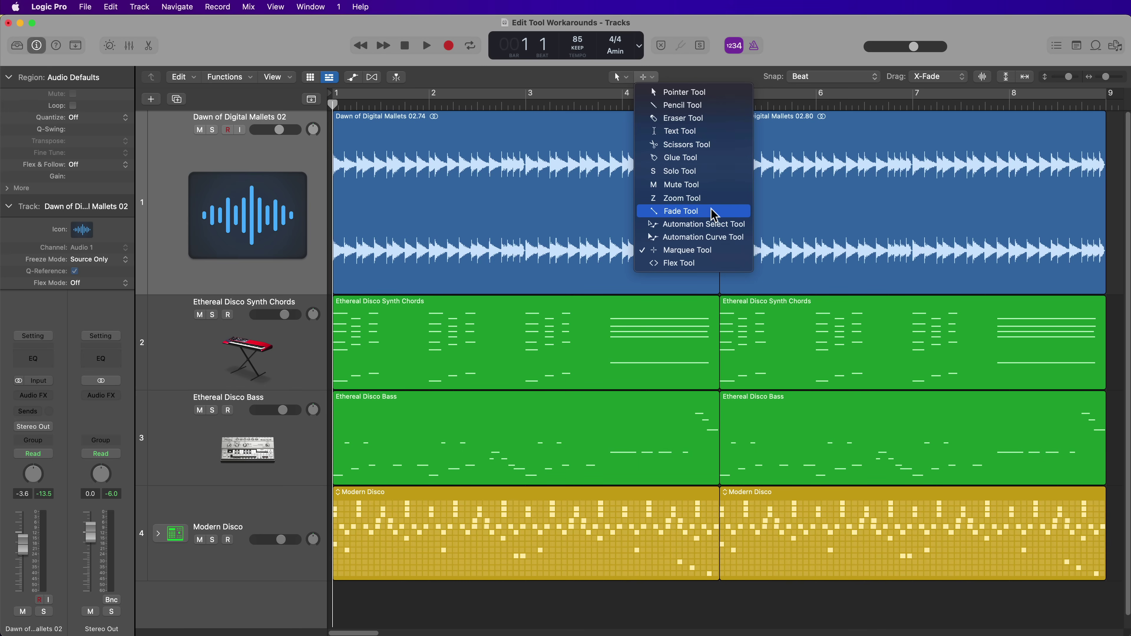
{"action": "left_click", "coordinate": [681, 211]}
{"action": "key", "text": "super+Left"}
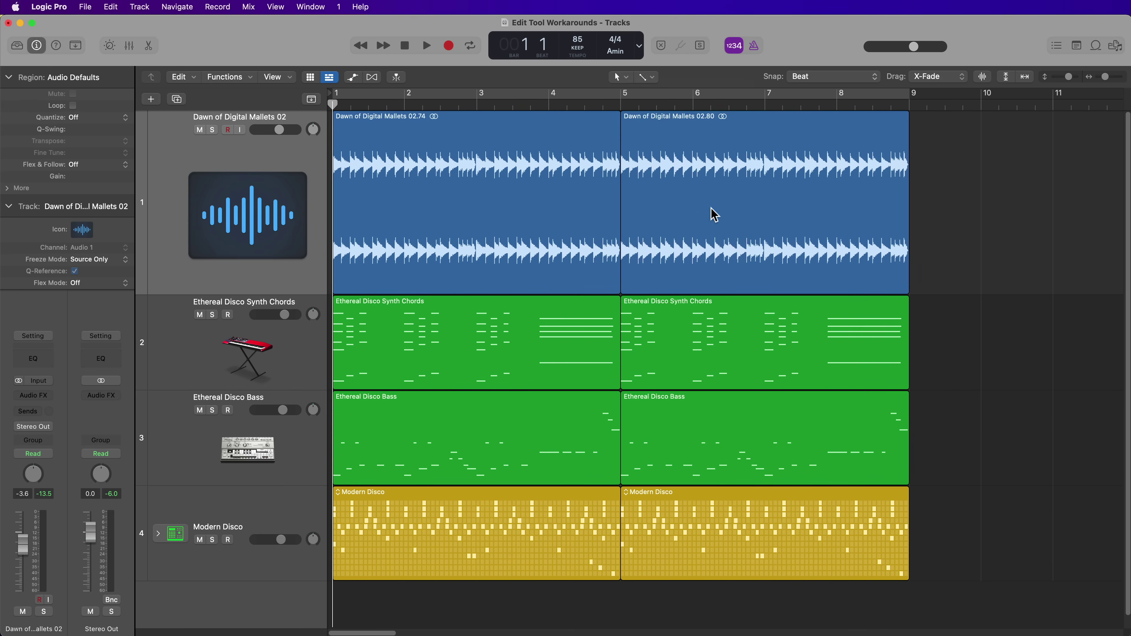
Delete the second audio region and move the remaining audio region to start at bar 3
{"action": "left_click", "coordinate": [714, 216]}
{"action": "key", "text": "Delete"}
{"action": "left_click_drag", "start_coordinate": [548, 203], "coordinate": [681, 220]}
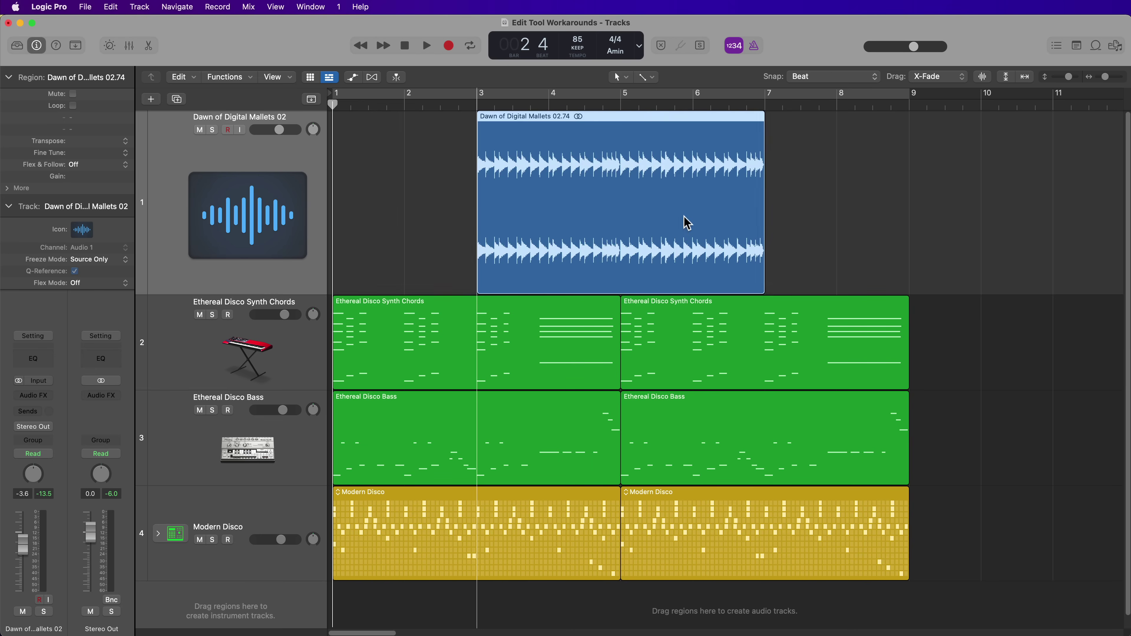
{"action": "left_click", "coordinate": [797, 205]}
Add a fade-out of about one bar at the audio region's end and a fade-in of about one bar at its start
{"action": "left_click_drag", "start_coordinate": [700, 142], "coordinate": [831, 165]}
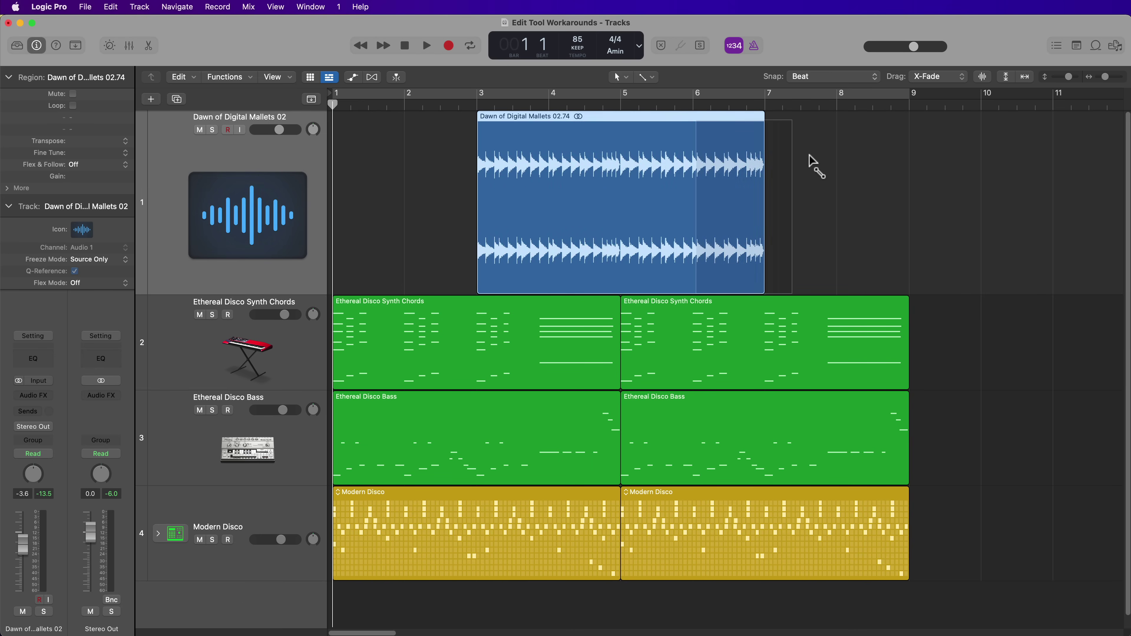
{"action": "left_click_drag", "start_coordinate": [550, 140], "coordinate": [435, 157]}
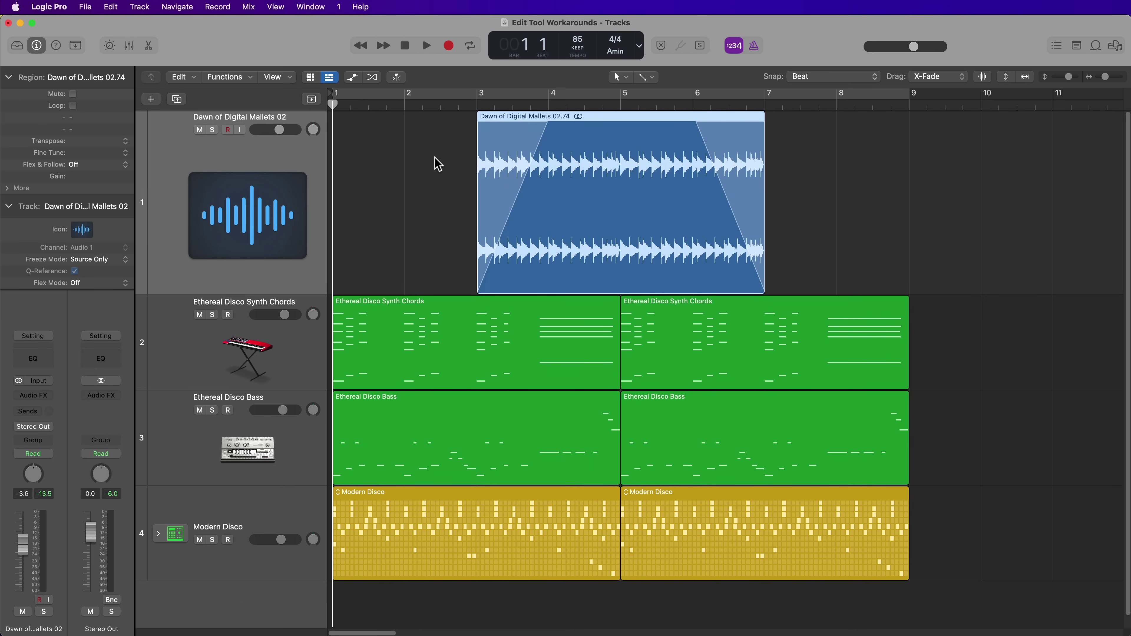
{"action": "left_click", "coordinate": [435, 157]}
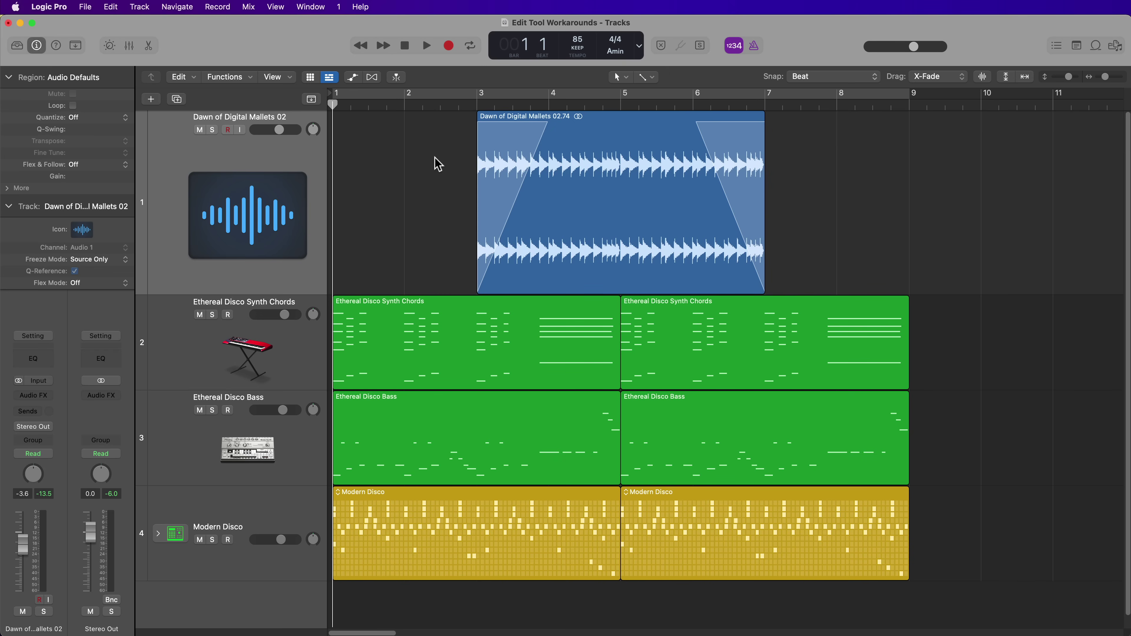
Remove the fade-in and the fade-out from the audio region
{"action": "left_click_drag", "start_coordinate": [515, 190], "coordinate": [497, 142]}
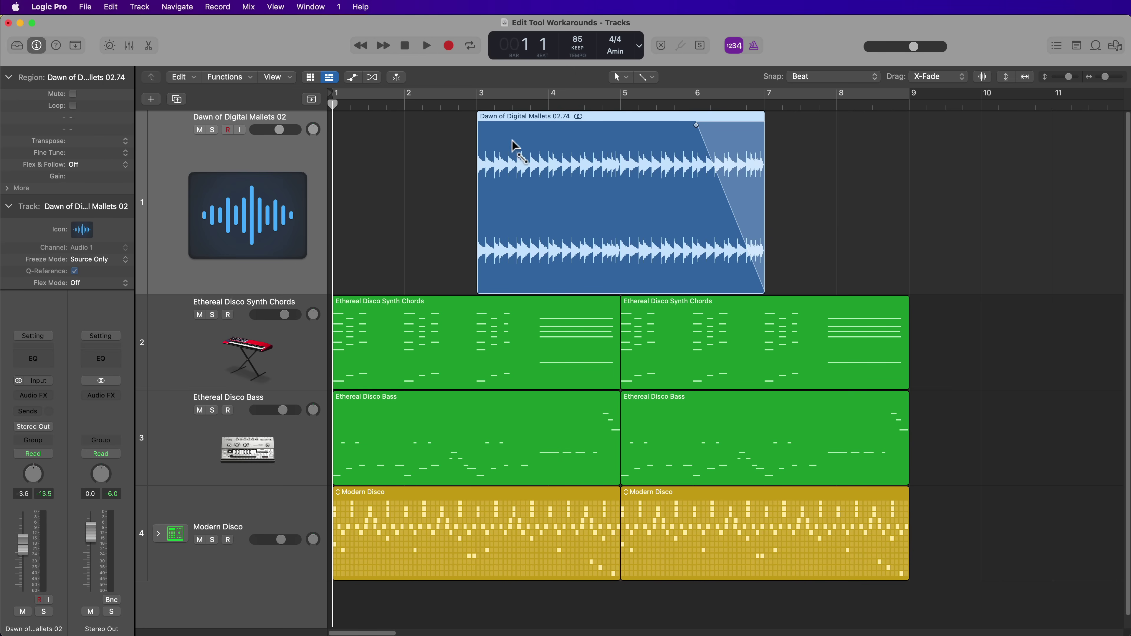
{"action": "left_click", "coordinate": [735, 169], "text": "alt"}
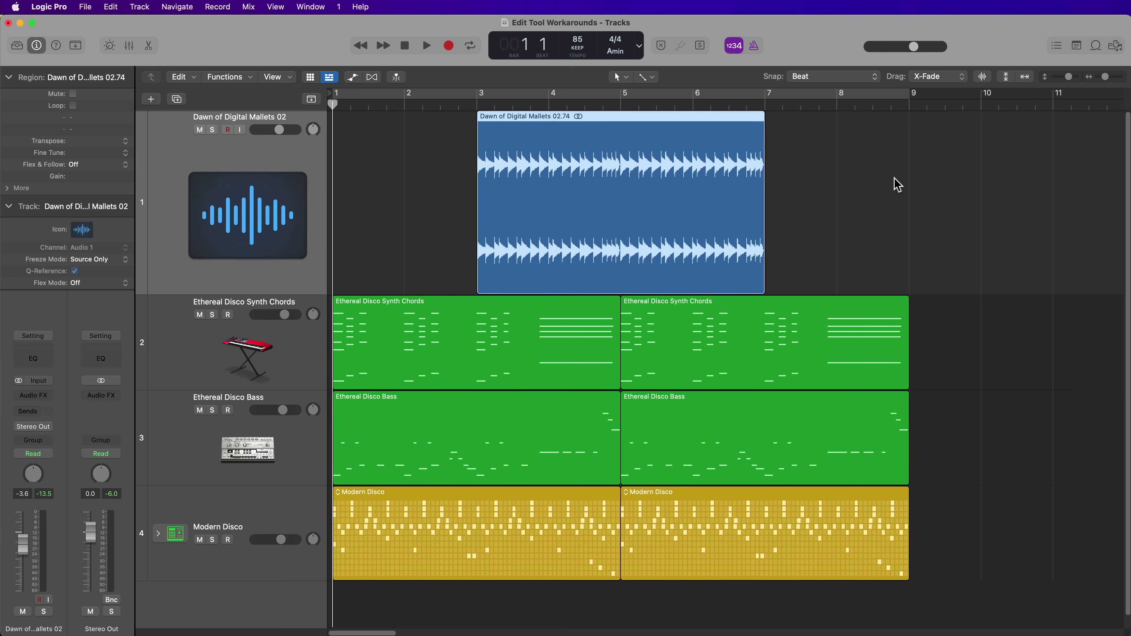
Set the secondary tool to the Marquee Tool and add a fade-out from about bar 6 and a shorter fade-in to the audio region
{"action": "key", "text": "t"}
{"action": "key", "text": "super+r"}
{"action": "left_click_drag", "start_coordinate": [700, 139], "coordinate": [806, 156]}
{"action": "left_click_drag", "start_coordinate": [528, 139], "coordinate": [439, 135]}
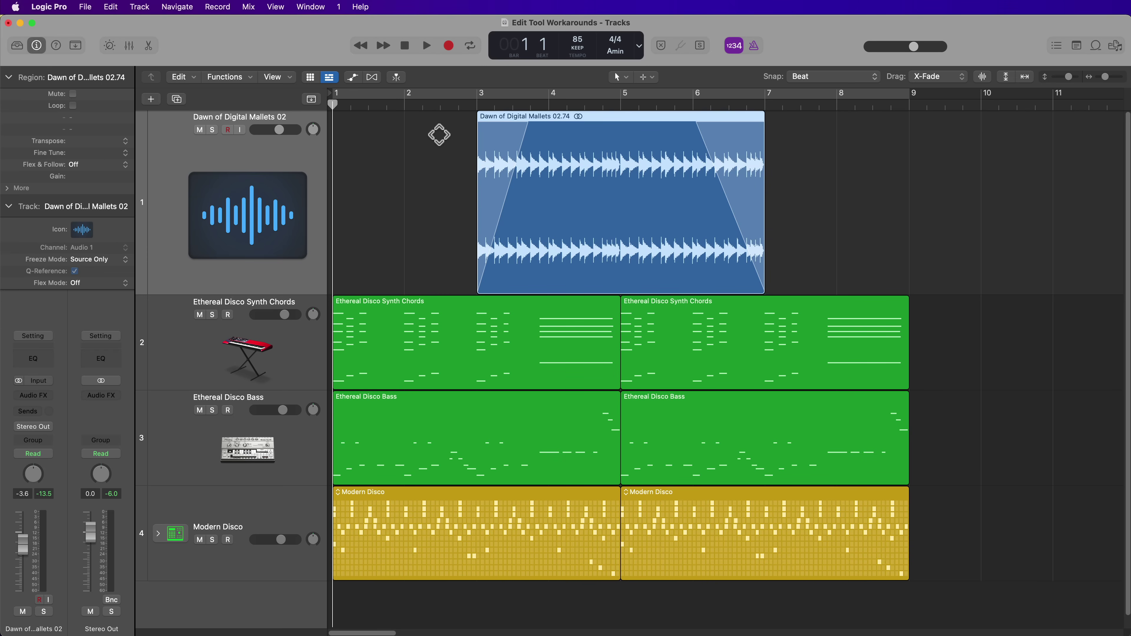
Curve the audio region's fade-in and remove both fades from the region
{"action": "left_click_drag", "start_coordinate": [506, 191], "coordinate": [539, 134]}
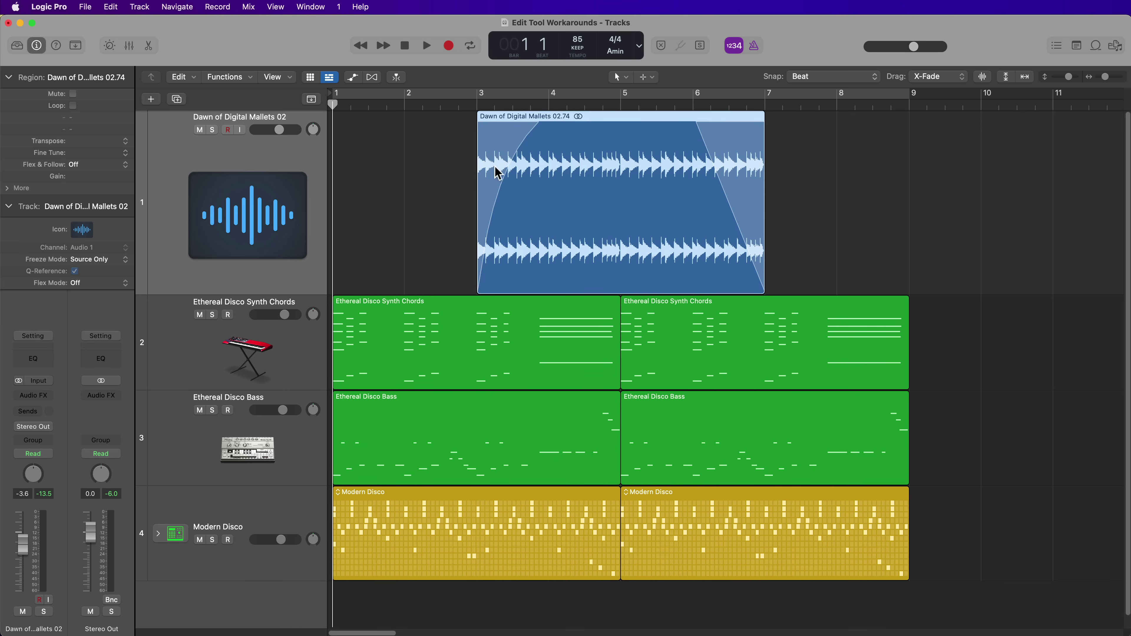
{"action": "right_click", "coordinate": [499, 136]}
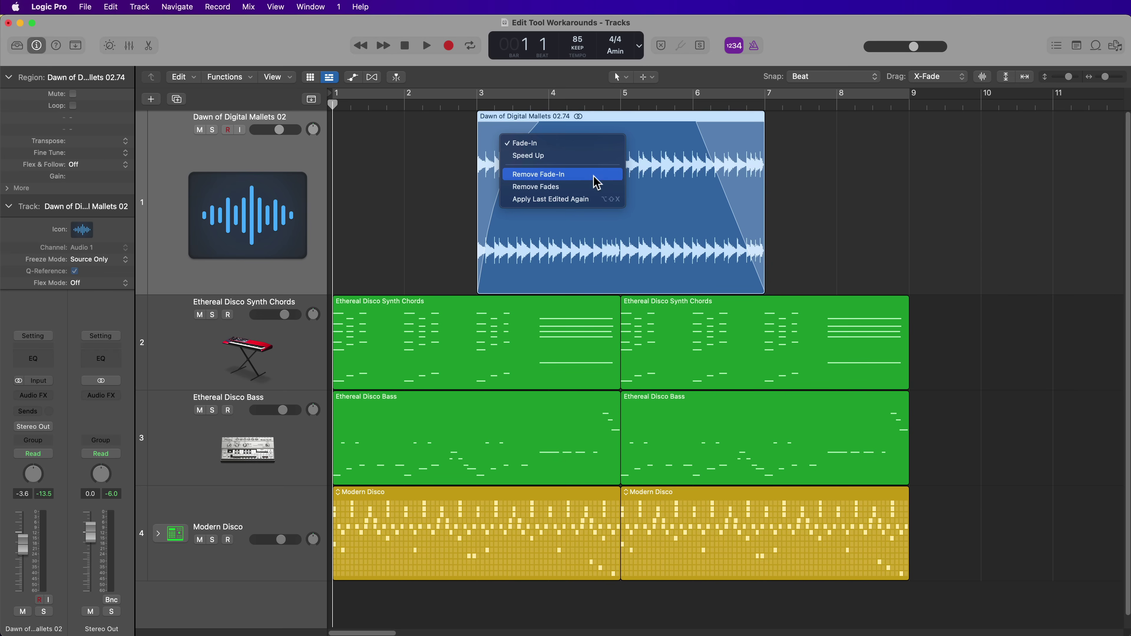
{"action": "left_click", "coordinate": [594, 187]}
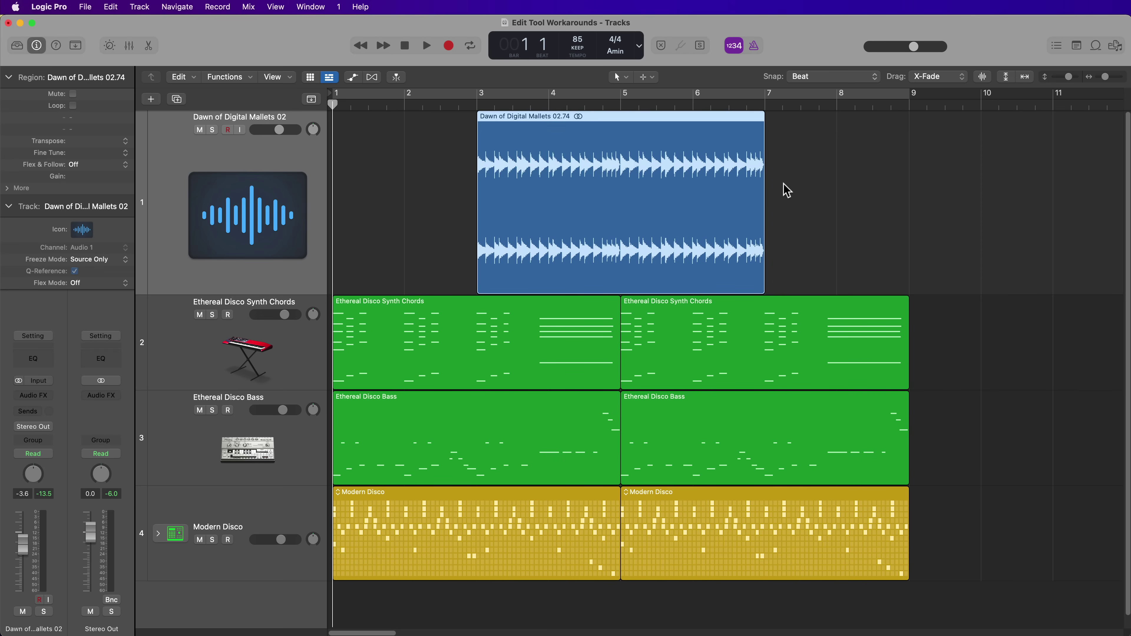
Split the Dawn of Digital Mallets 02 audio region at bar 5 and clear the selection
{"action": "left_click", "coordinate": [626, 104]}
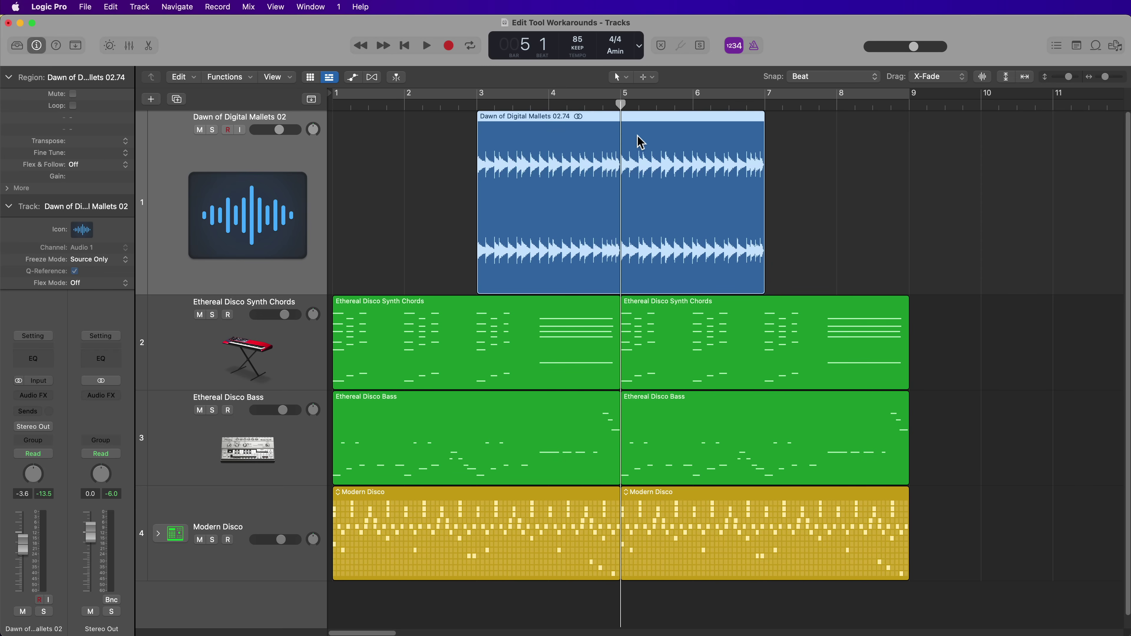
{"action": "key", "text": "cmd+t"}
{"action": "left_click", "coordinate": [795, 153]}
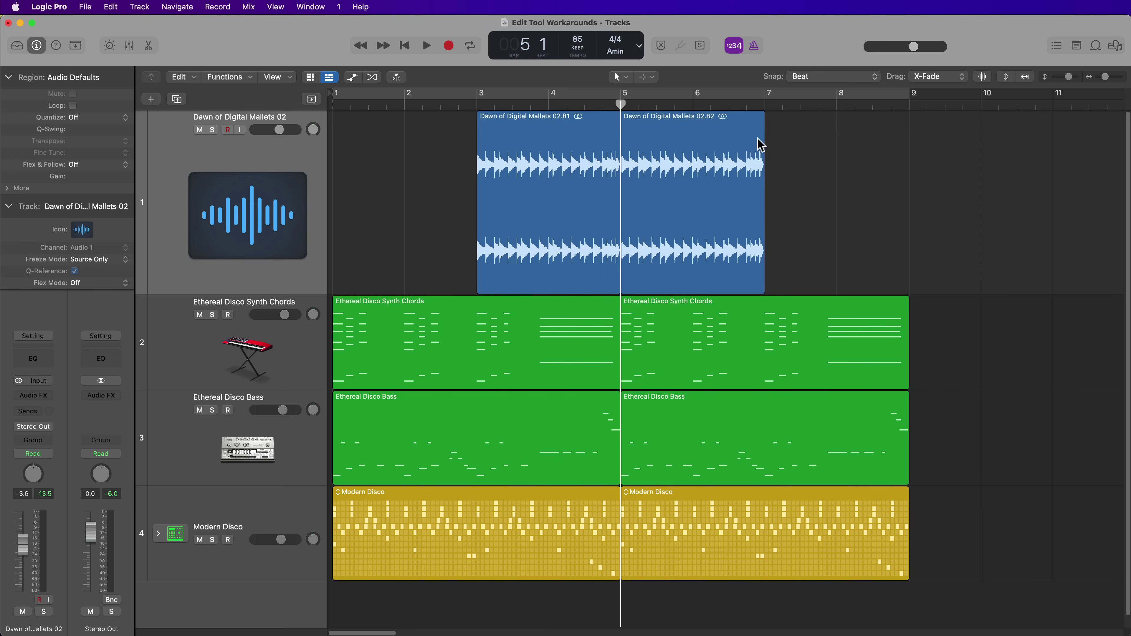
Add a crossfade about half a bar long across the split at bar 5 and adjust its curve
{"action": "key", "text": "ctrl+."}
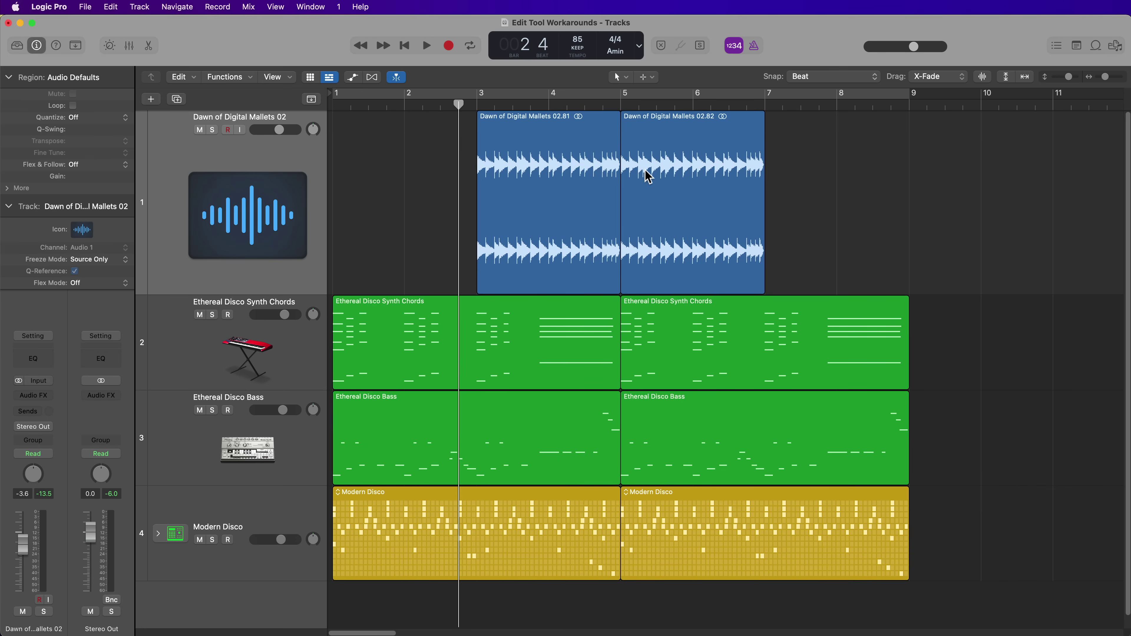
{"action": "left_click_drag", "start_coordinate": [610, 179], "coordinate": [642, 180]}
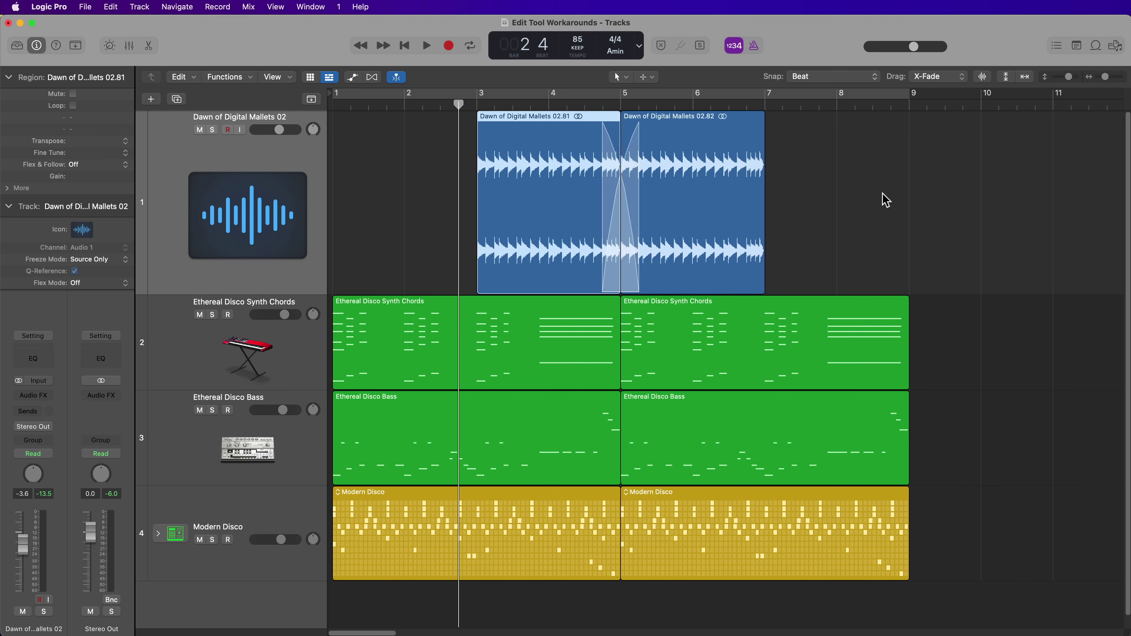
{"action": "left_click_drag", "start_coordinate": [623, 182], "coordinate": [655, 187]}
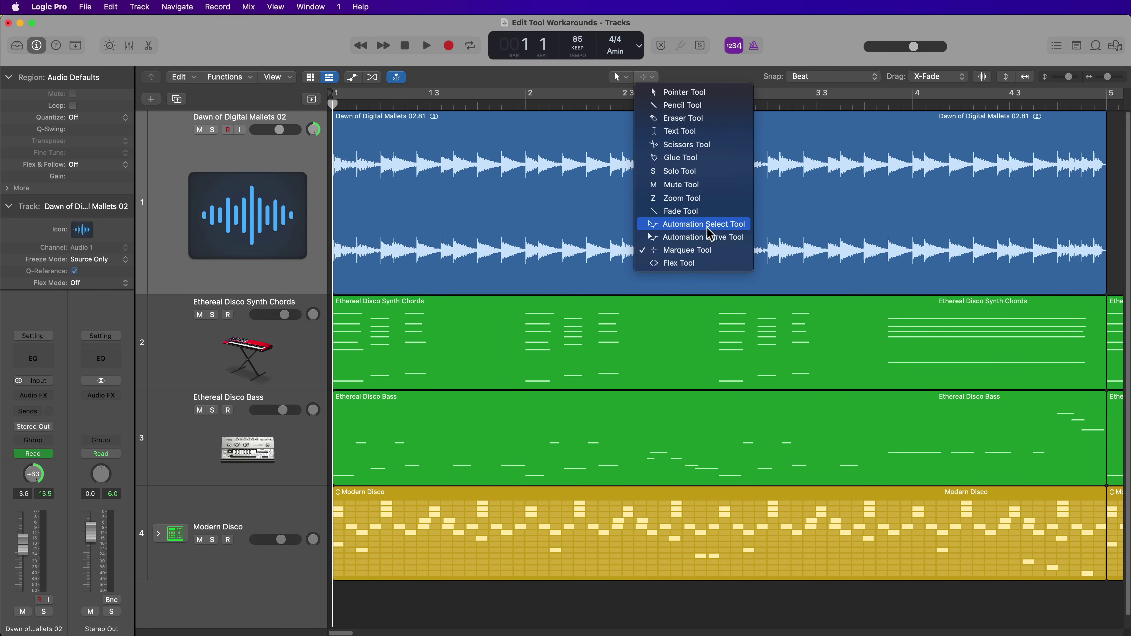
Show the track automation and play the Dawn of Digital Mallets 02 track soloed from bar 1 to hear its pan ramp
{"action": "left_click", "coordinate": [725, 60]}
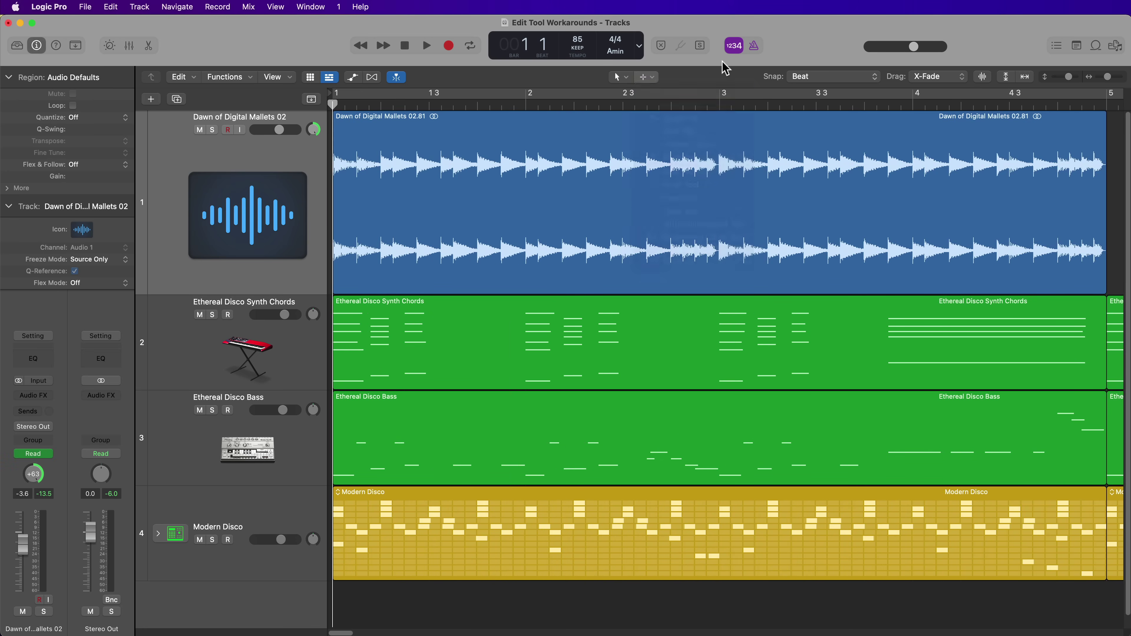
{"action": "key", "text": "a"}
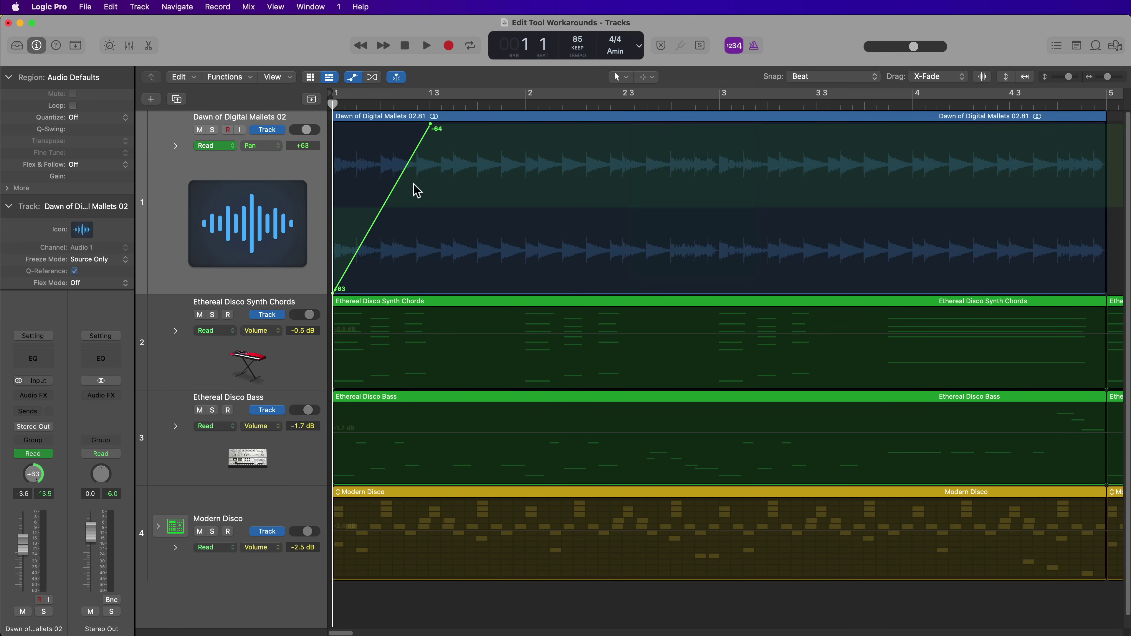
{"action": "key", "text": "s"}
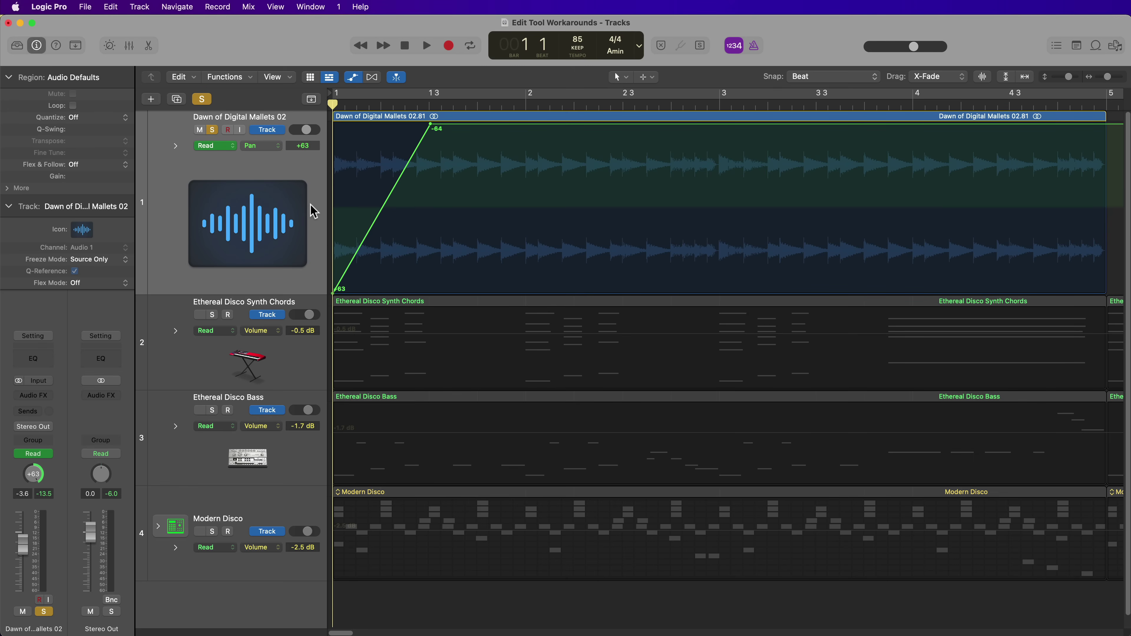
{"action": "key", "text": "space"}
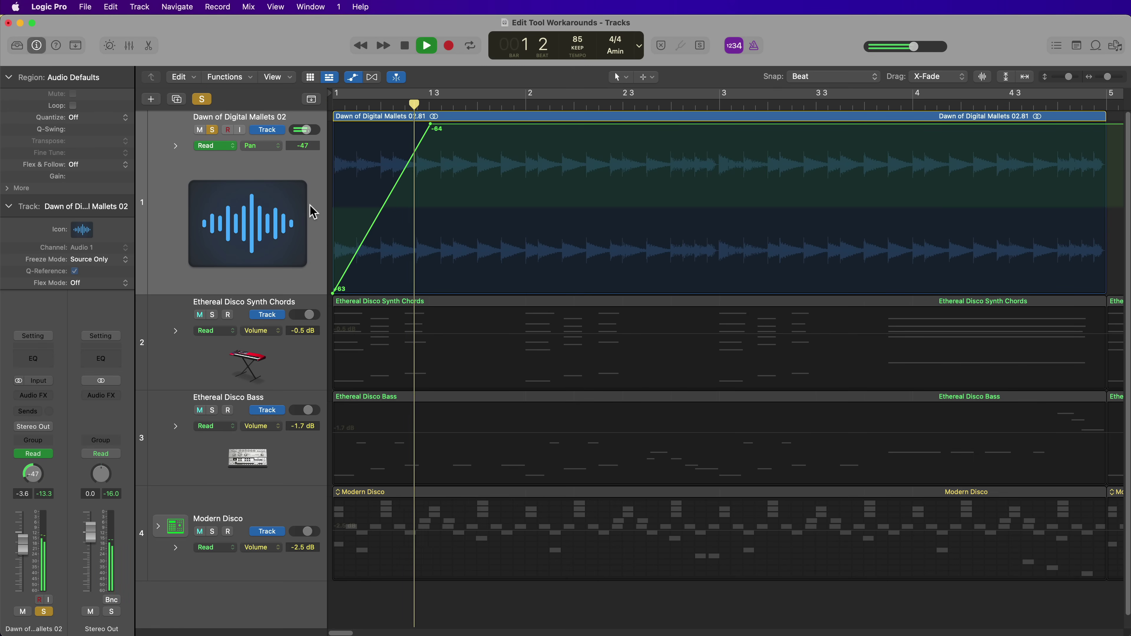
{"action": "key", "text": "space"}
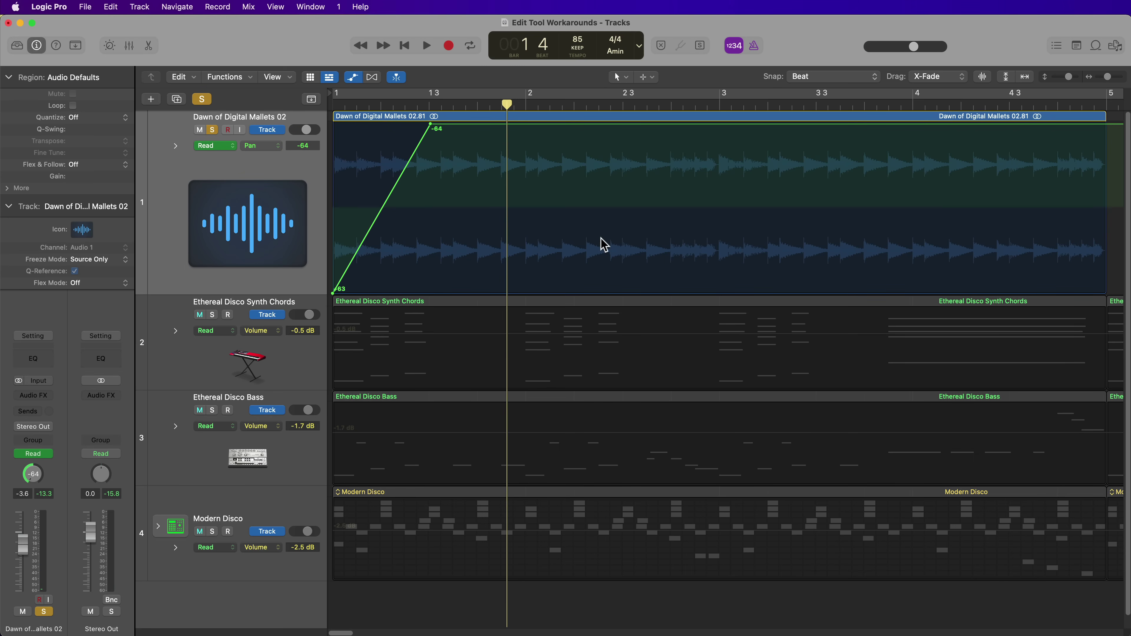
Select the first bar's pan automation points with the Automation Select Tool as secondary tool, and return the secondary tool to Marquee
{"action": "left_click", "coordinate": [646, 77]}
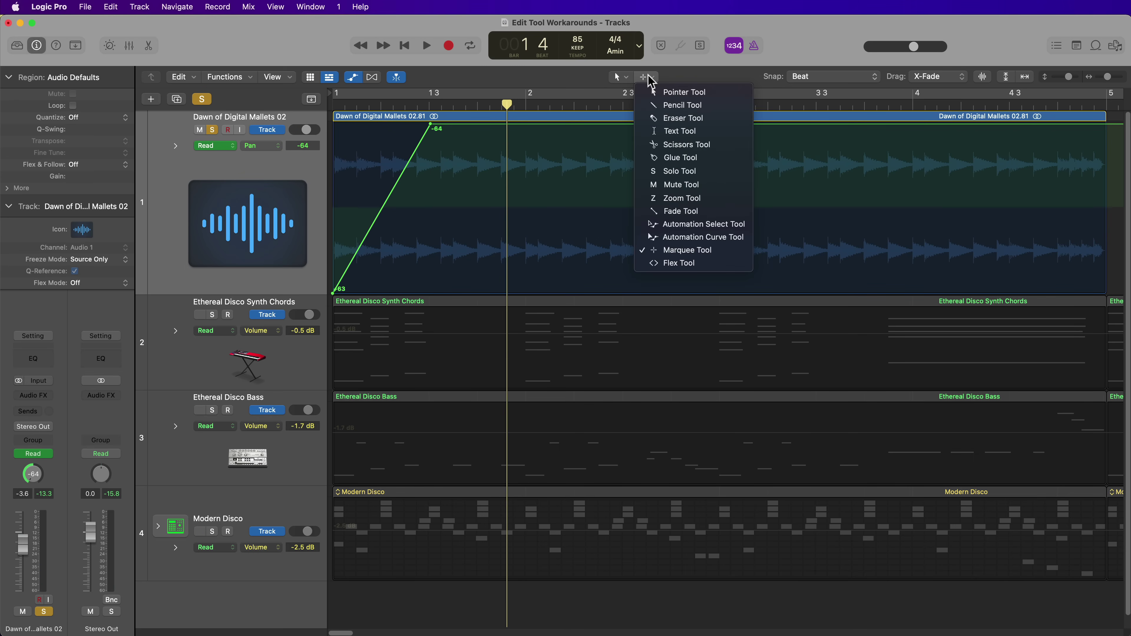
{"action": "left_click", "coordinate": [736, 227]}
{"action": "left_click_drag", "start_coordinate": [675, 187], "coordinate": [332, 227]}
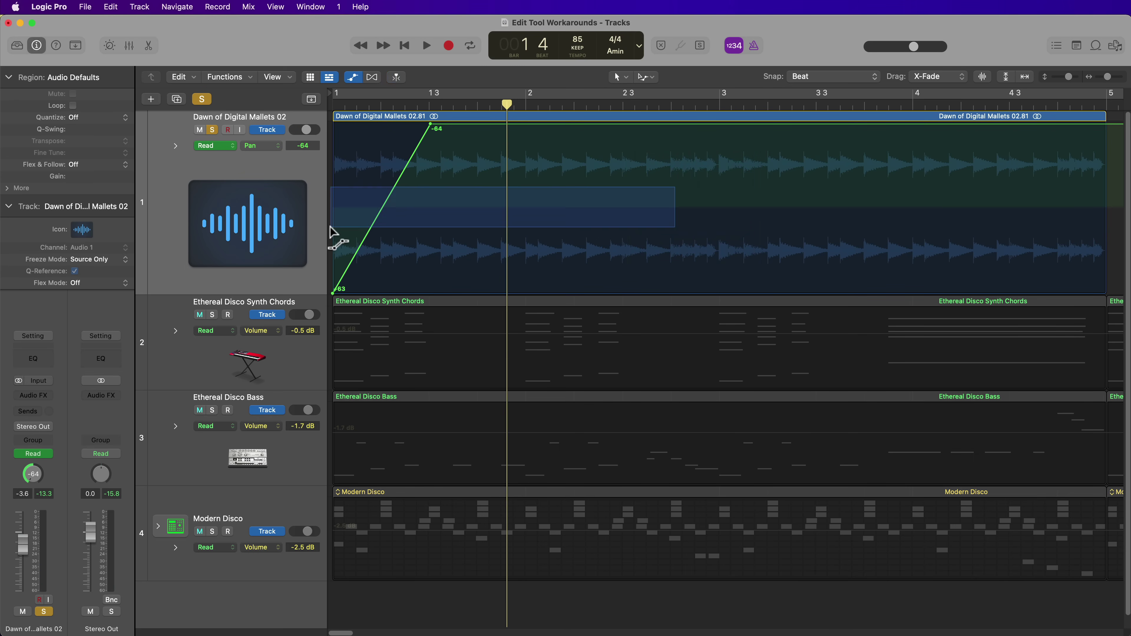
{"action": "left_click_drag", "start_coordinate": [390, 198], "coordinate": [575, 265]}
{"action": "left_click", "coordinate": [646, 77]}
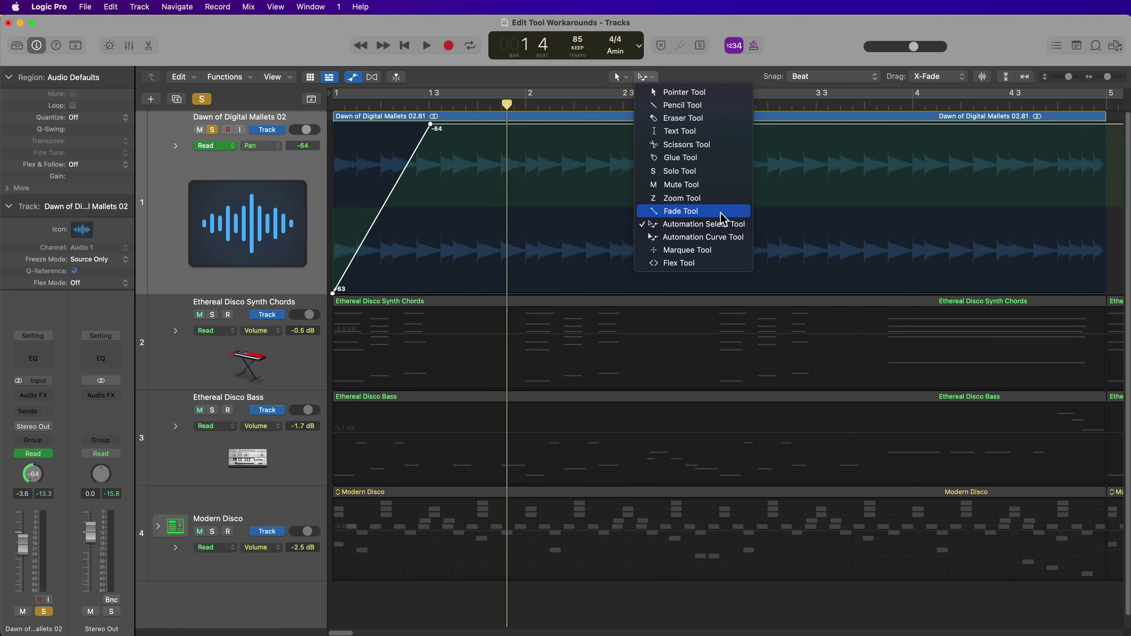
{"action": "left_click", "coordinate": [708, 251]}
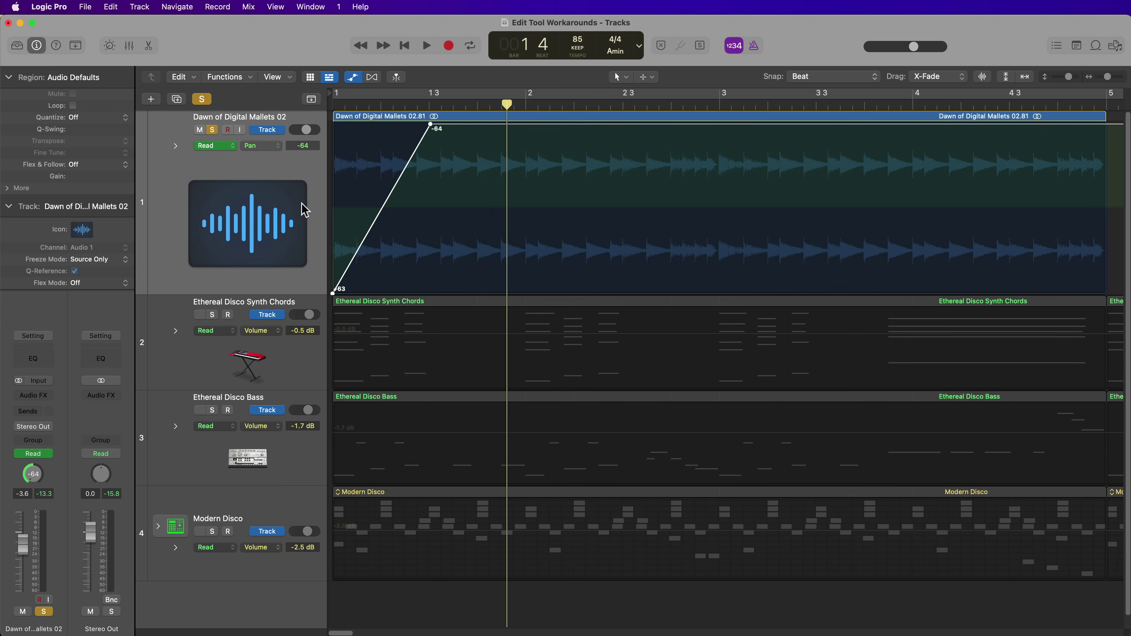
Repeat the first bar's pan ramp in bars 2, 3 and 4 and return the playhead to the start
{"action": "left_click_drag", "start_coordinate": [387, 215], "coordinate": [964, 247]}
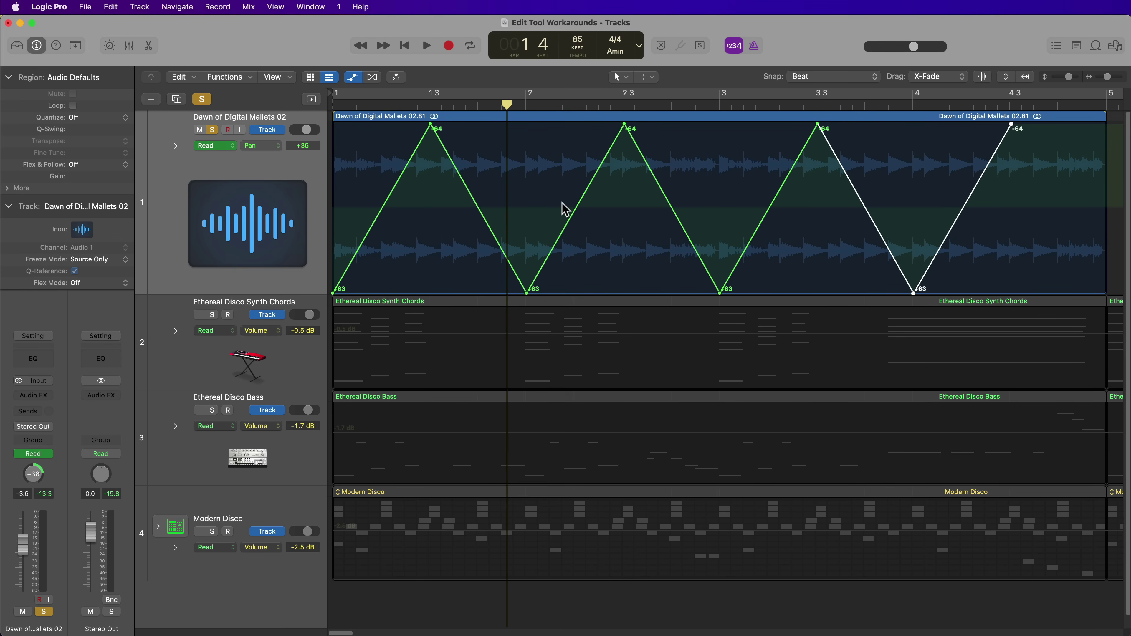
{"action": "key", "text": "Return"}
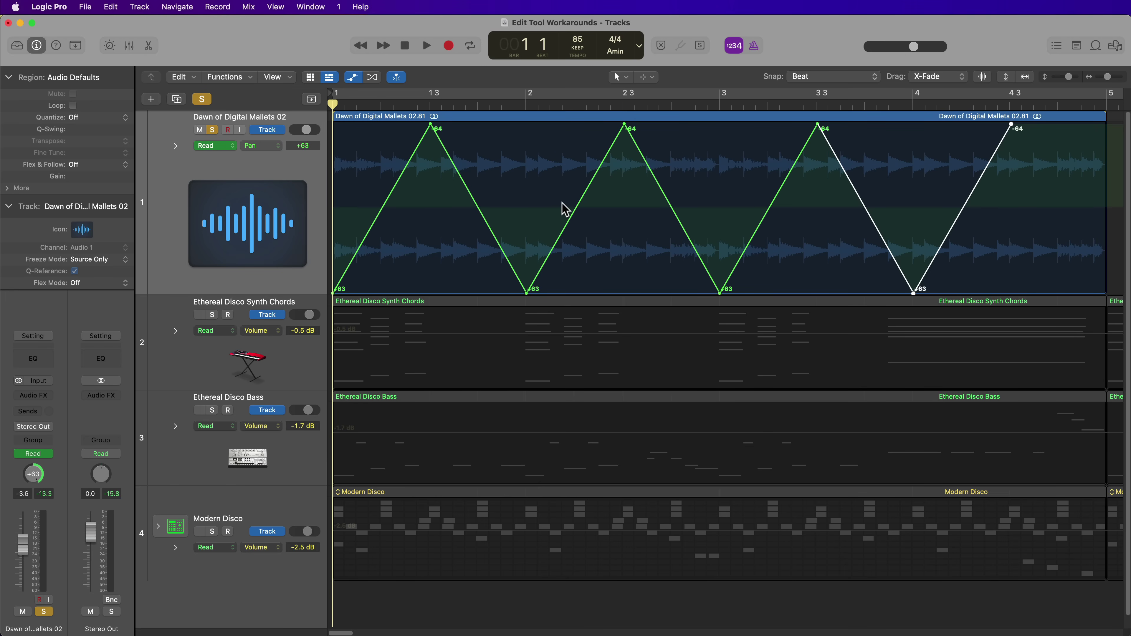
Select all pan automation points, scale them down to a range of -33 to +32, and play back the result
{"action": "left_click_drag", "start_coordinate": [1066, 220], "coordinate": [271, 210]}
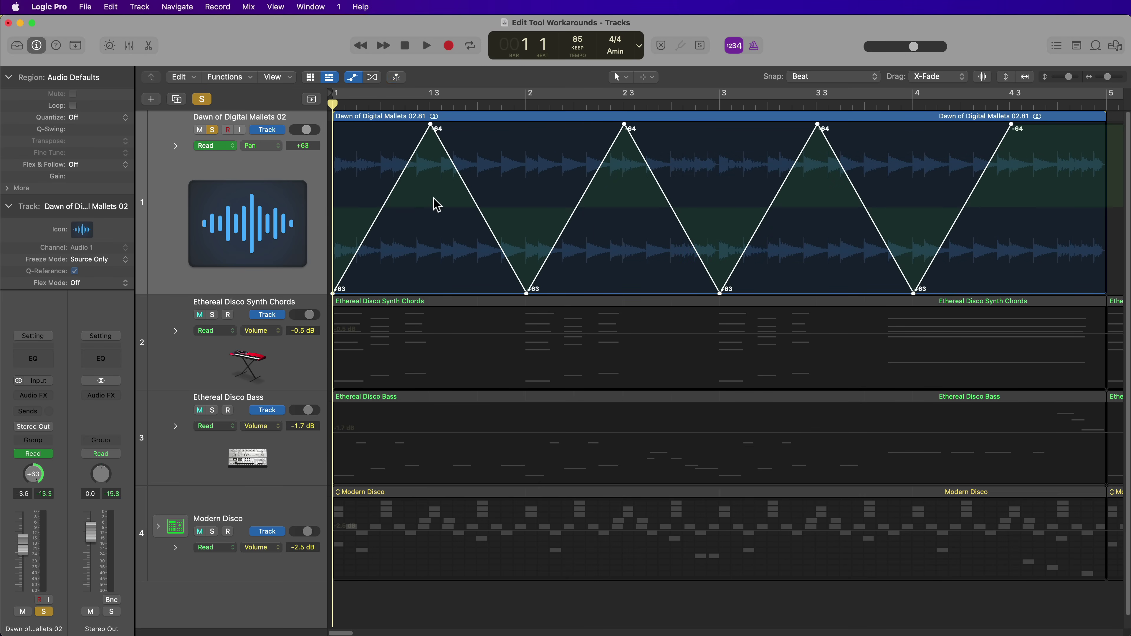
{"action": "left_click_drag", "start_coordinate": [431, 303], "coordinate": [435, 170]}
{"action": "key", "text": "space"}
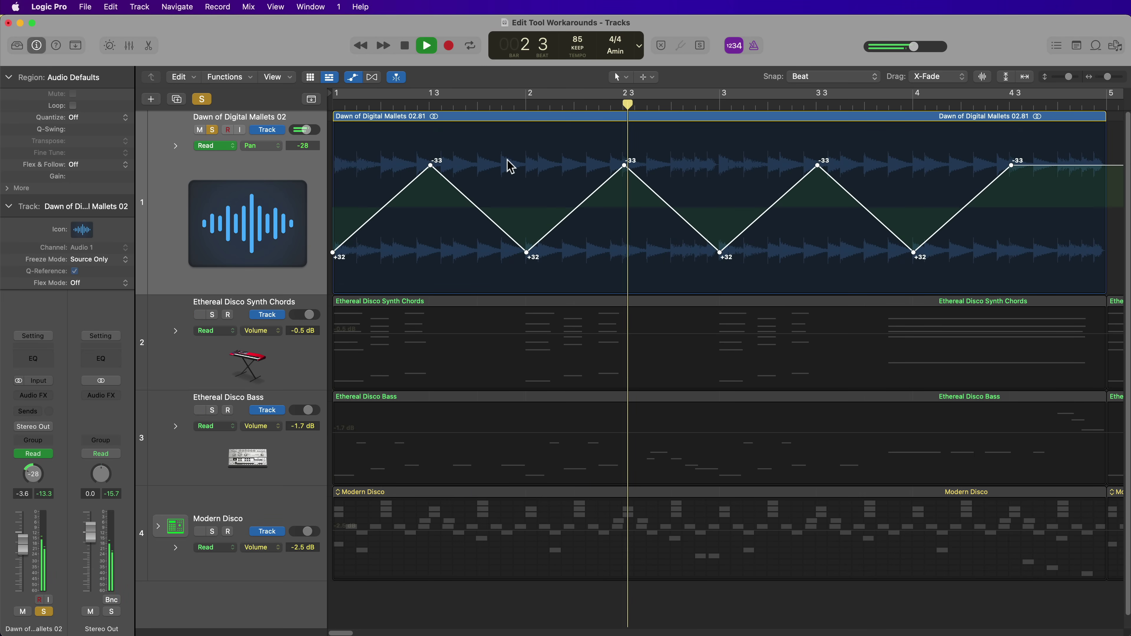
{"action": "key", "text": "space"}
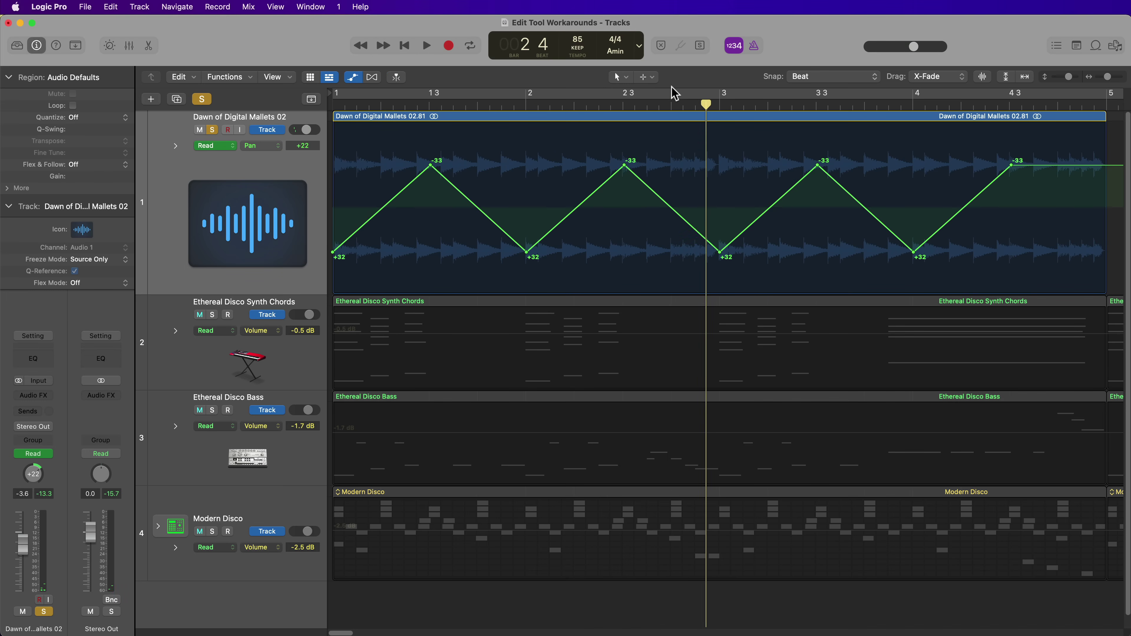
Try bending the first pan automation lines with the Automation Curve Tool as secondary tool, and return the secondary tool to Marquee
{"action": "left_click", "coordinate": [648, 78]}
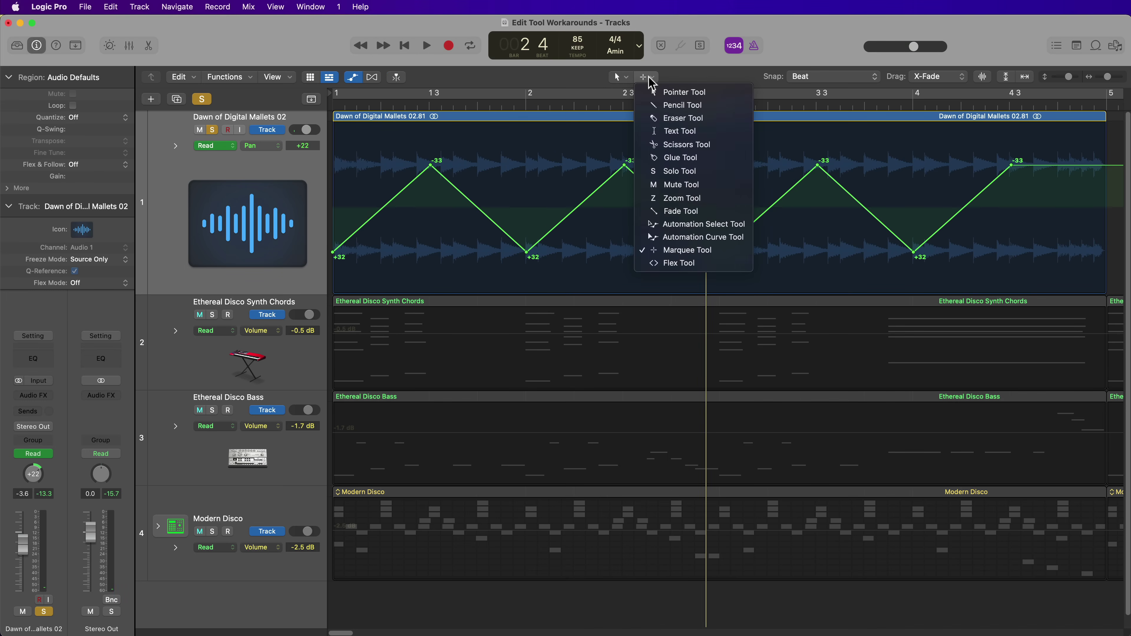
{"action": "left_click", "coordinate": [706, 238]}
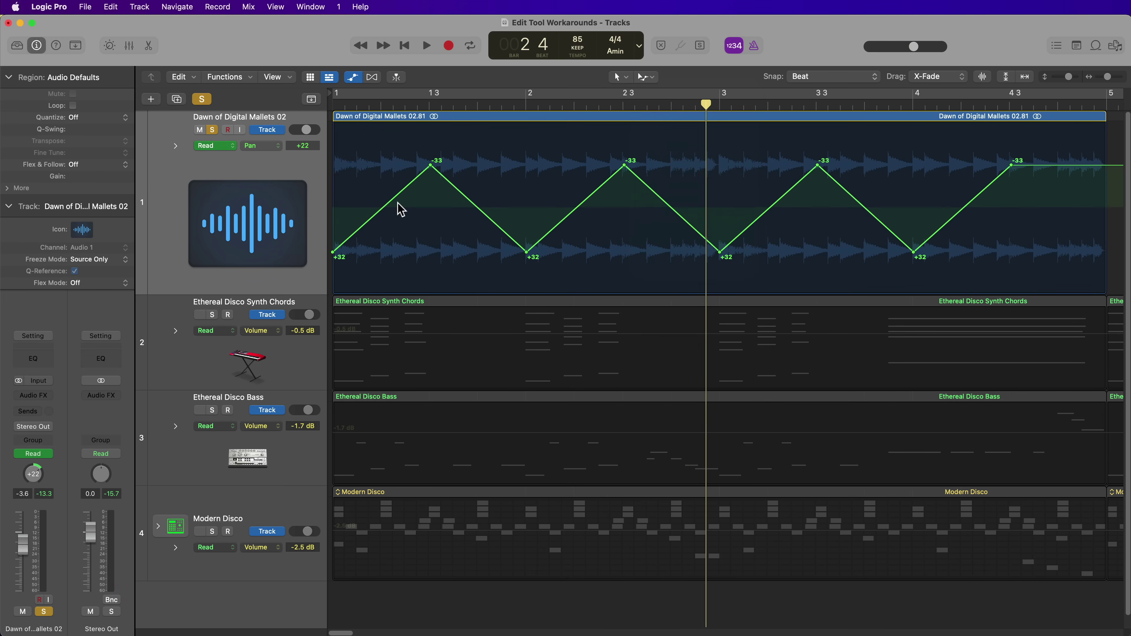
{"action": "left_click_drag", "start_coordinate": [386, 205], "coordinate": [458, 222]}
{"action": "left_click", "coordinate": [647, 76]}
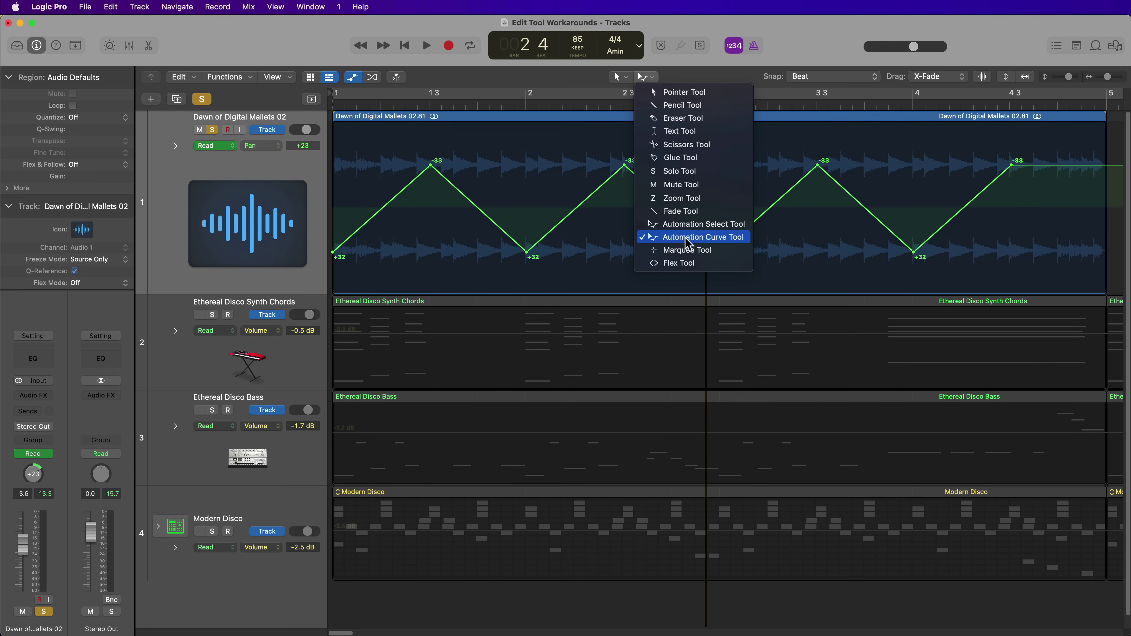
{"action": "left_click", "coordinate": [687, 250]}
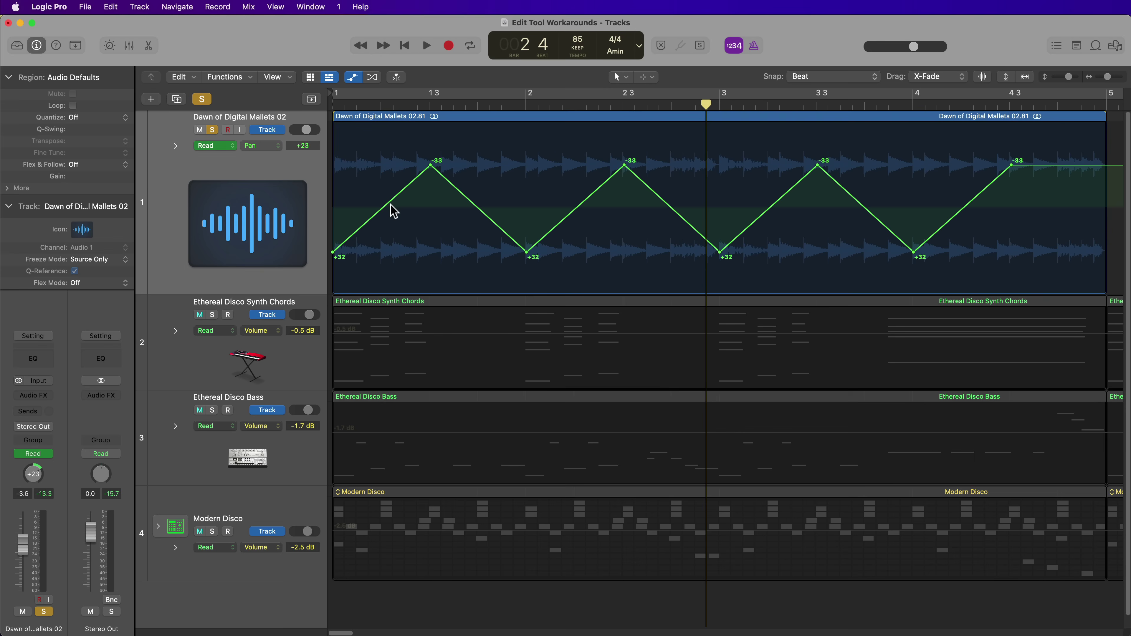
Bend each rising and falling pan automation line across bars 1 to 4 into a curve without changing the secondary tool
{"action": "left_click_drag", "start_coordinate": [385, 209], "coordinate": [681, 249]}
{"action": "left_click_drag", "start_coordinate": [758, 217], "coordinate": [756, 178]}
{"action": "mouse_move", "coordinate": [871, 222]}
{"action": "left_mouse_down"}
{"action": "mouse_move", "coordinate": [858, 240]}
{"action": "mouse_move", "coordinate": [875, 229]}
{"action": "left_mouse_up"}
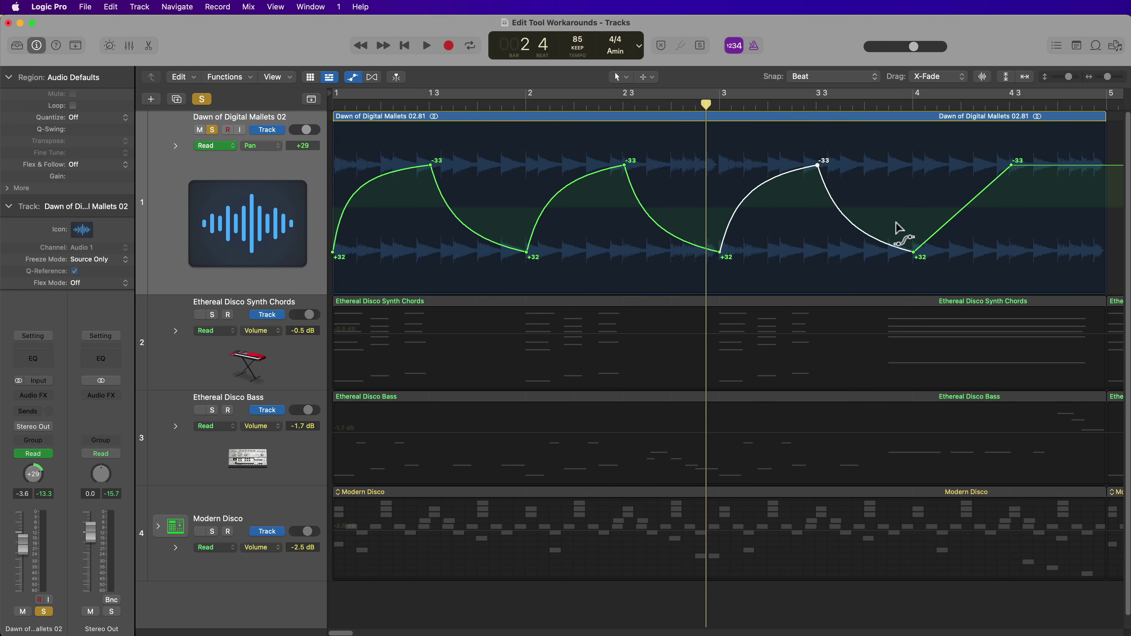
{"action": "left_click_drag", "start_coordinate": [965, 207], "coordinate": [954, 182]}
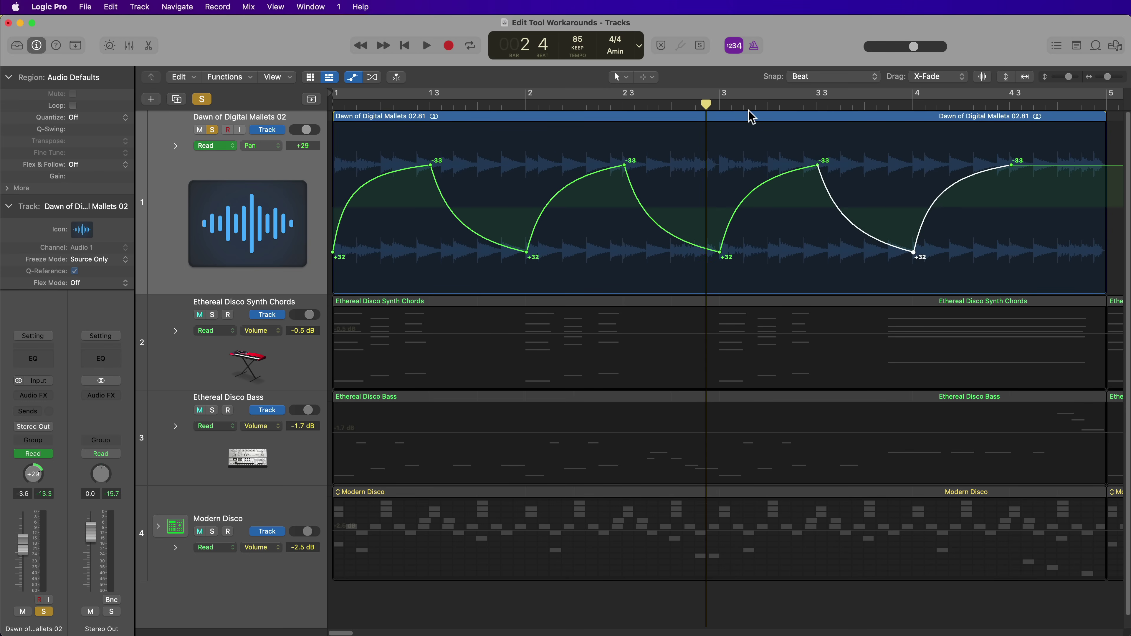
Hide the track automation and turn off solo on the Dawn of Digital Mallets 02 track
{"action": "left_click", "coordinate": [645, 77]}
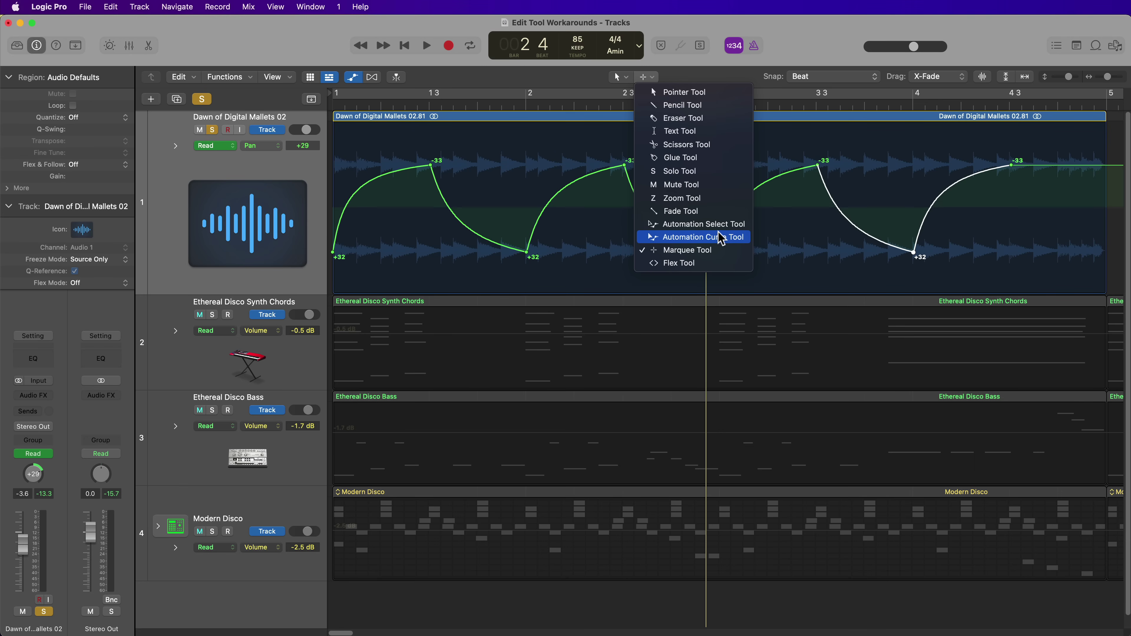
{"action": "left_click", "coordinate": [730, 84]}
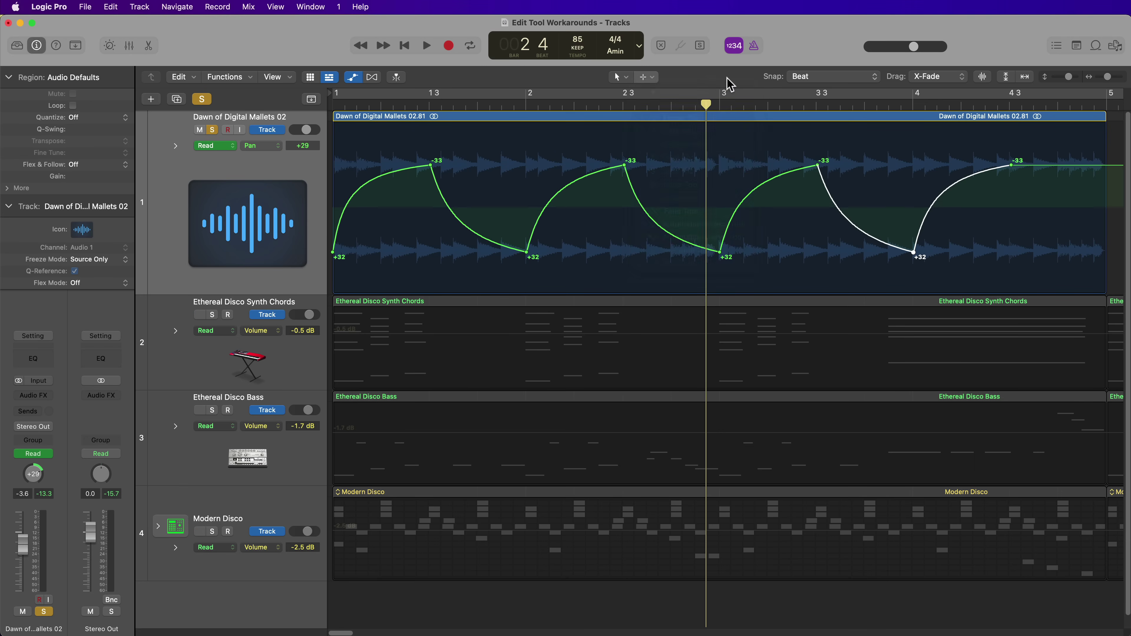
{"action": "key", "text": "a"}
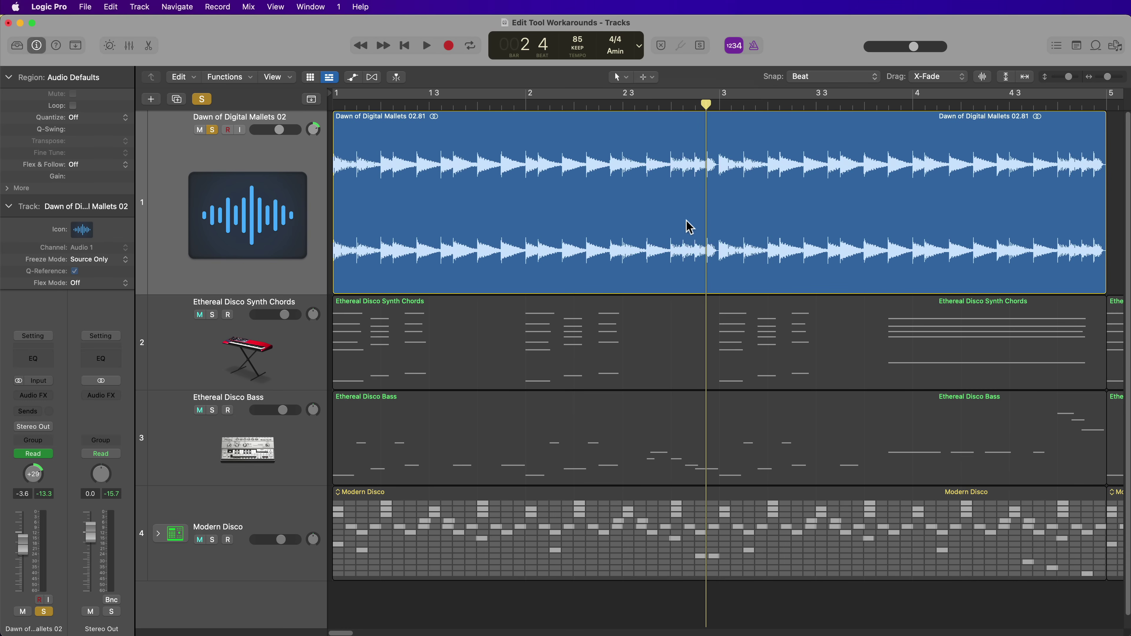
{"action": "key", "text": "s"}
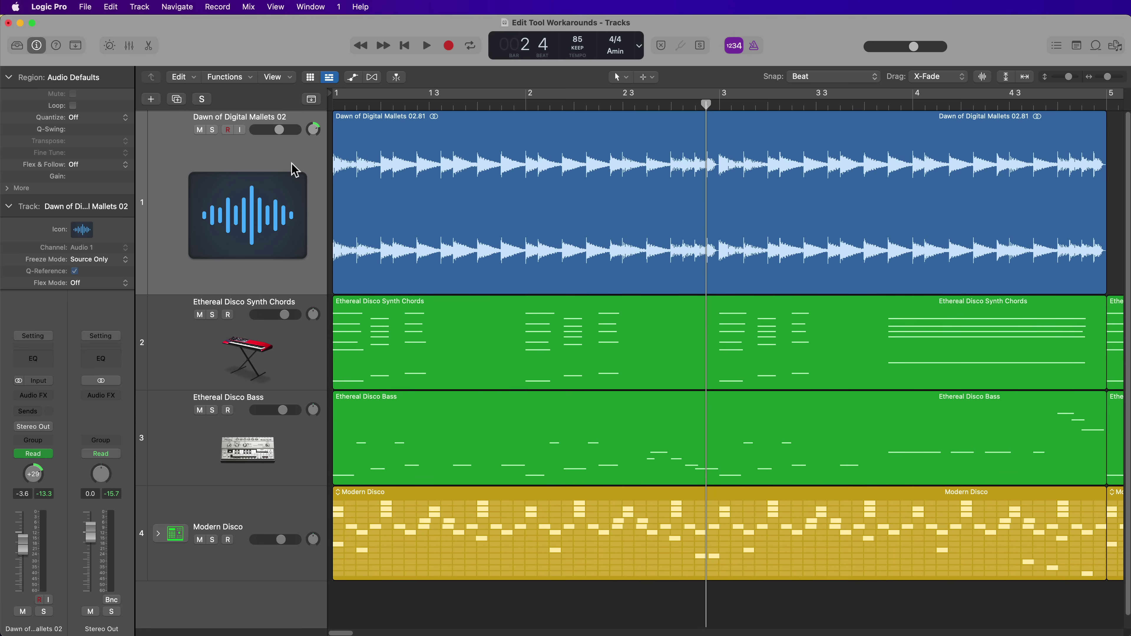